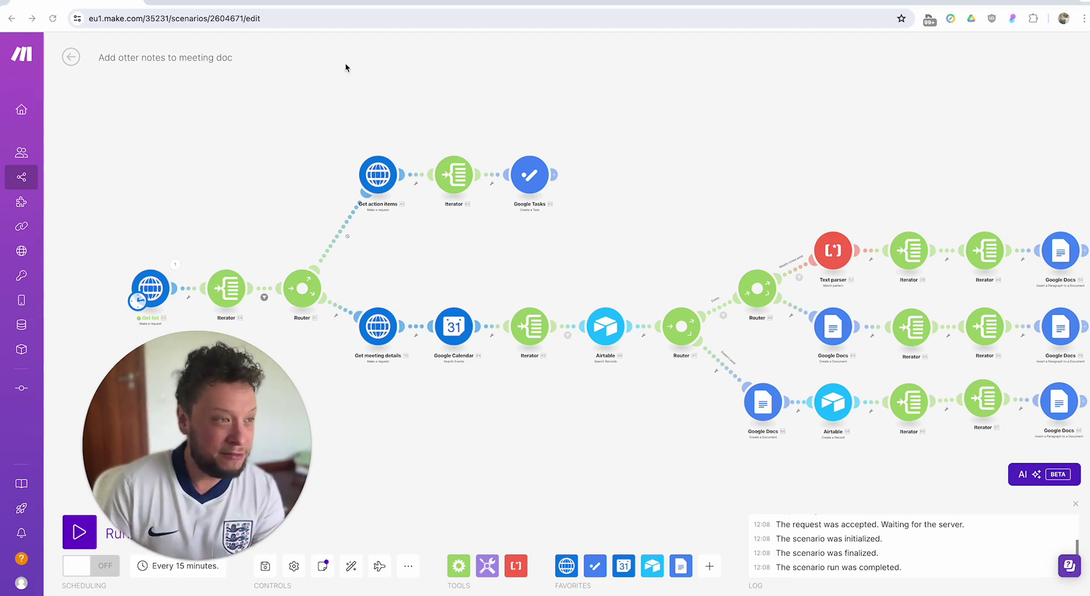
Close Otter.ai's developer tools, open the Martel conversation, then return to the Home meeting list.
click(243, 2)
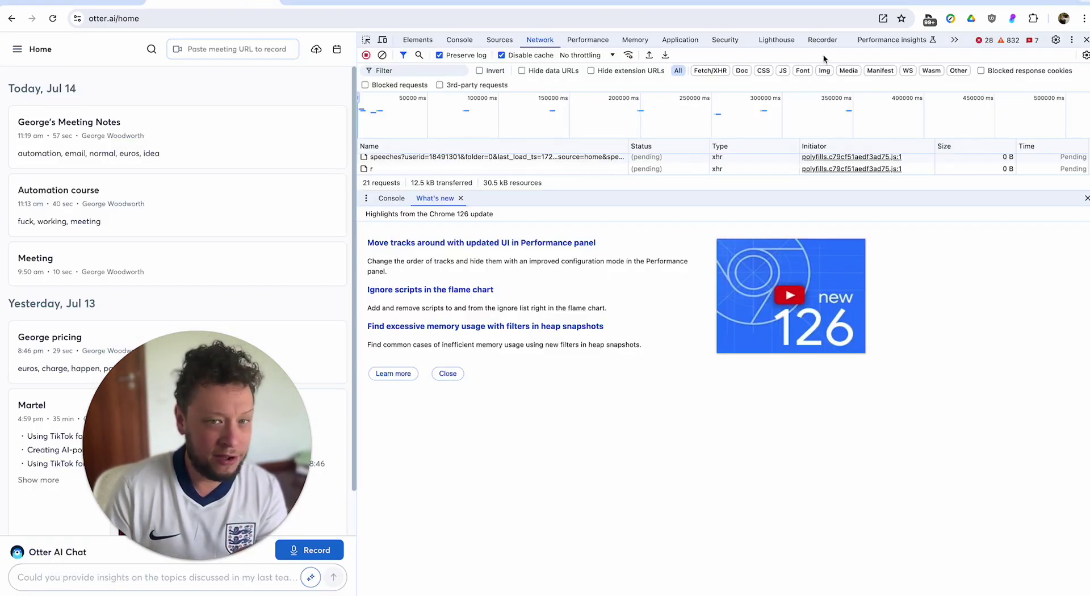
click(1086, 39)
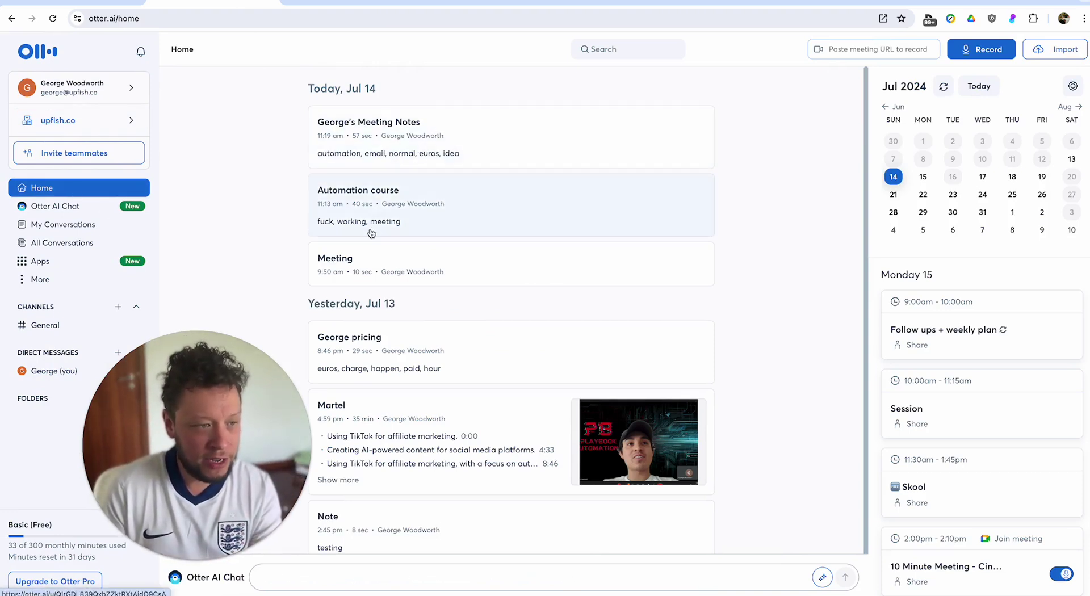
click(418, 393)
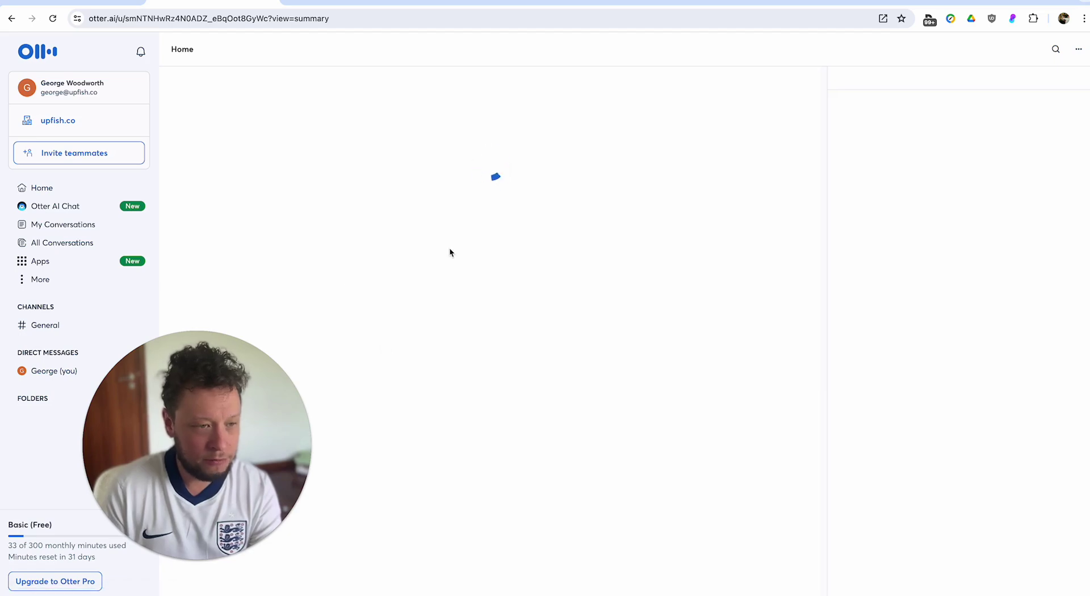
mouse_move(100, 209)
click(91, 188)
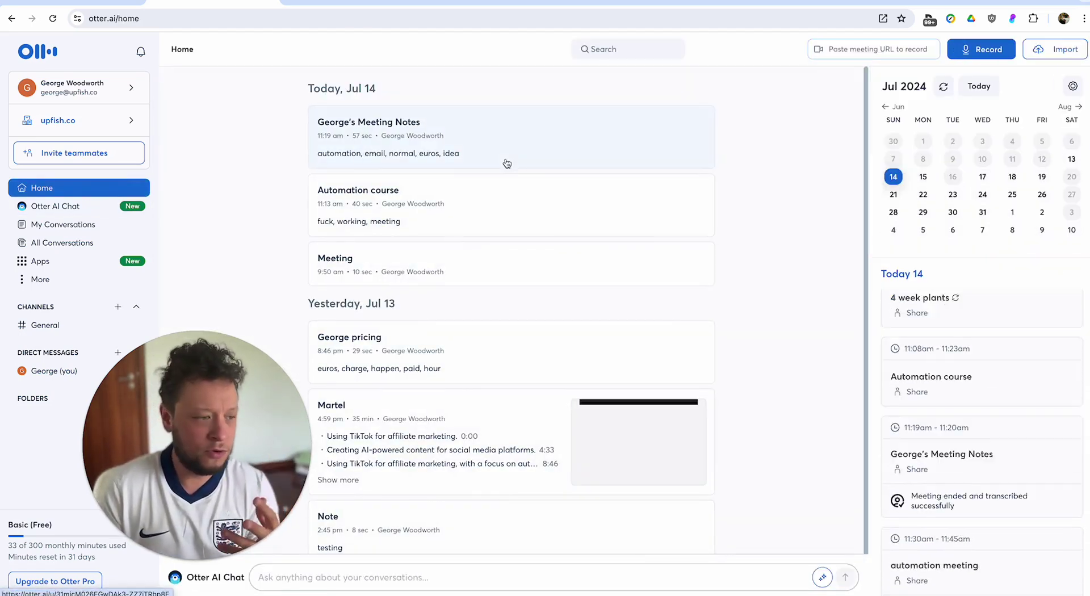
scroll(404, 173, down, 1)
scroll(402, 171, up, 1)
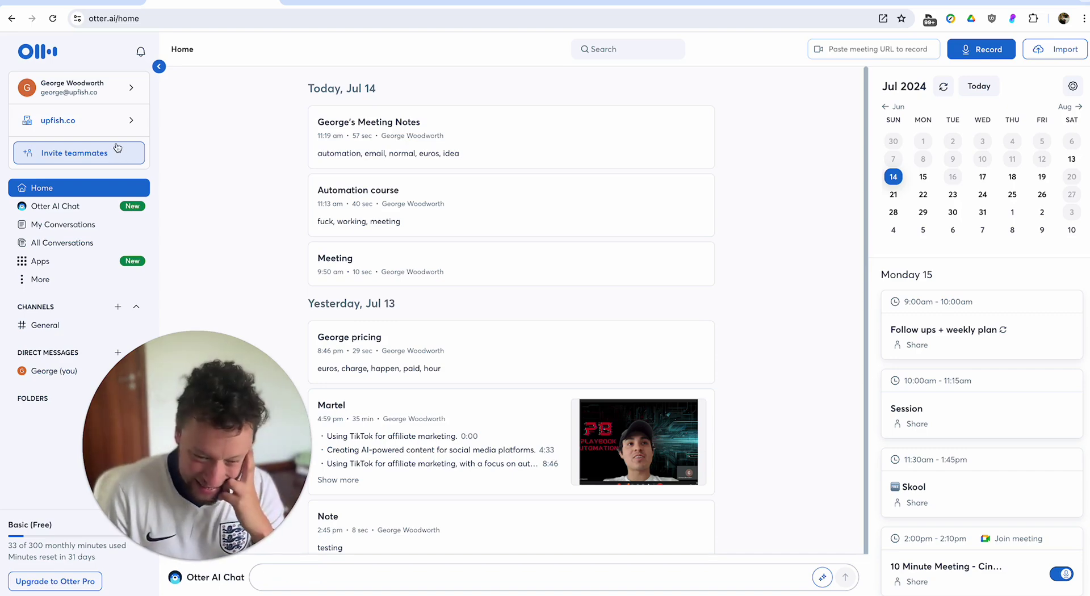
Back in Make, open the Get list HTTP module showing its GET request to Otter's speeches API.
click(80, 4)
drag(377, 265, 461, 218)
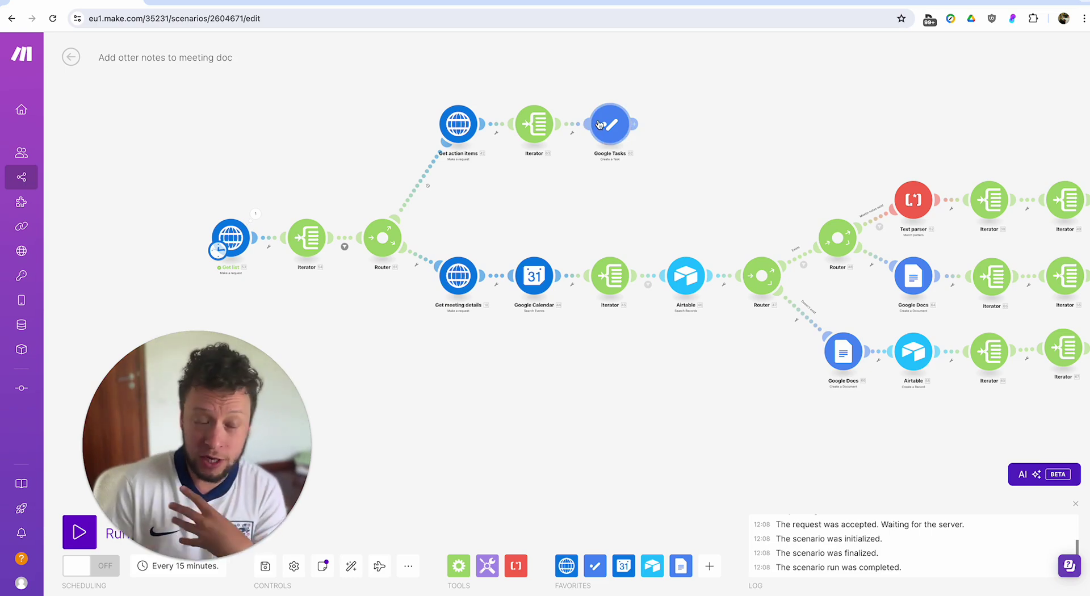
click(427, 182)
click(462, 223)
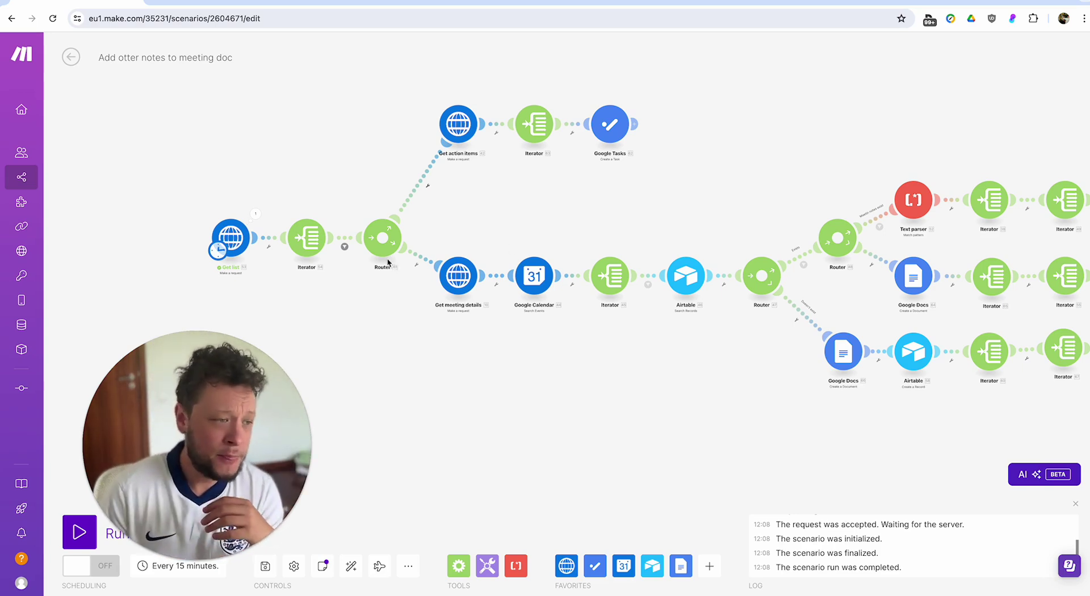
click(241, 240)
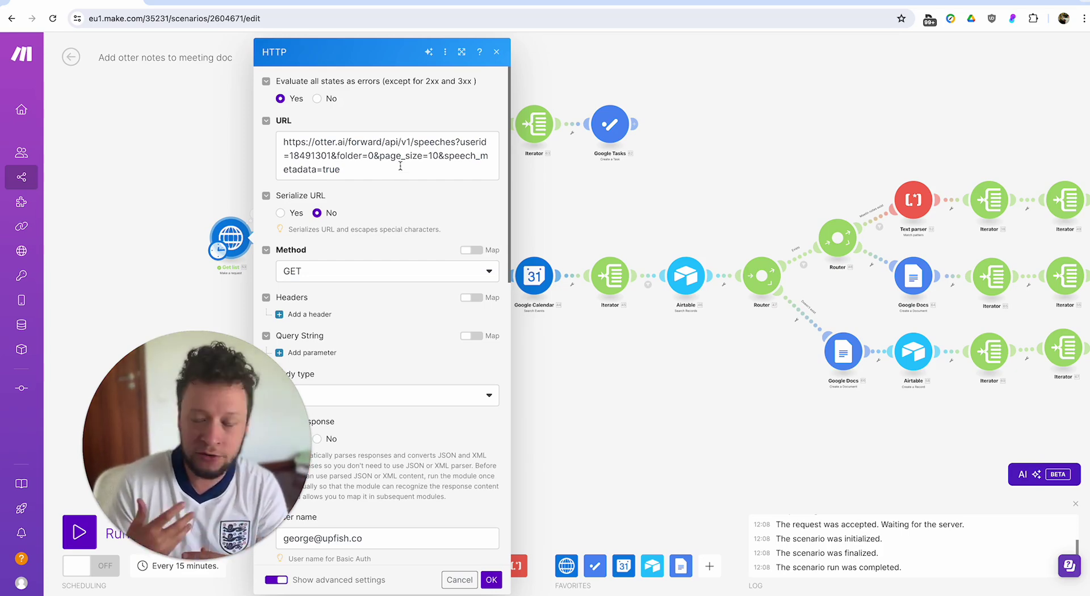
Inspect the Get list URL, highlighting the https prefix, otter.ai domain and userid value.
triple_click(359, 140)
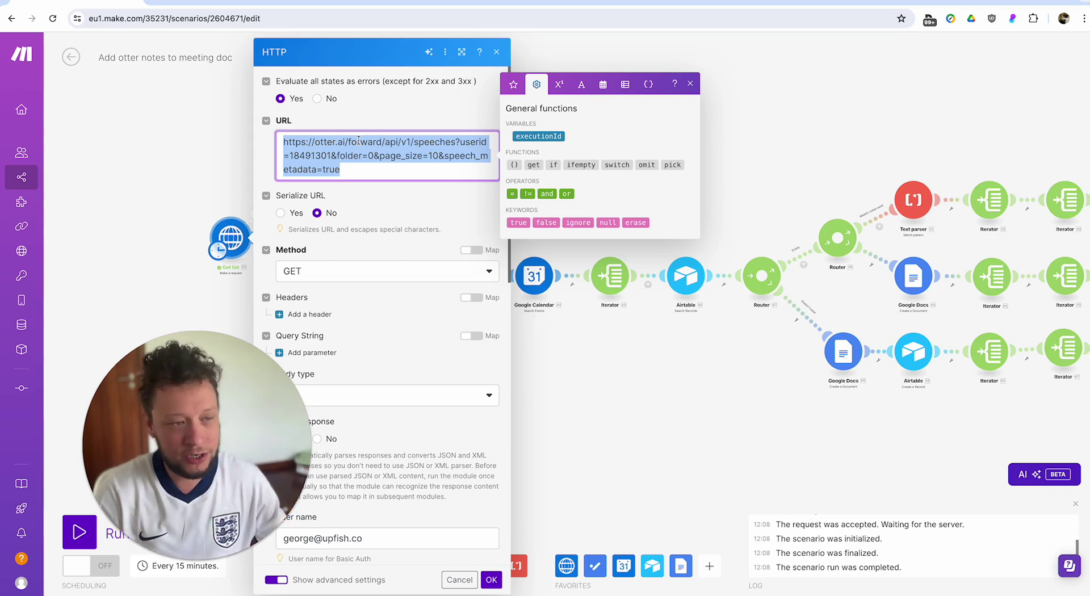
click(297, 142)
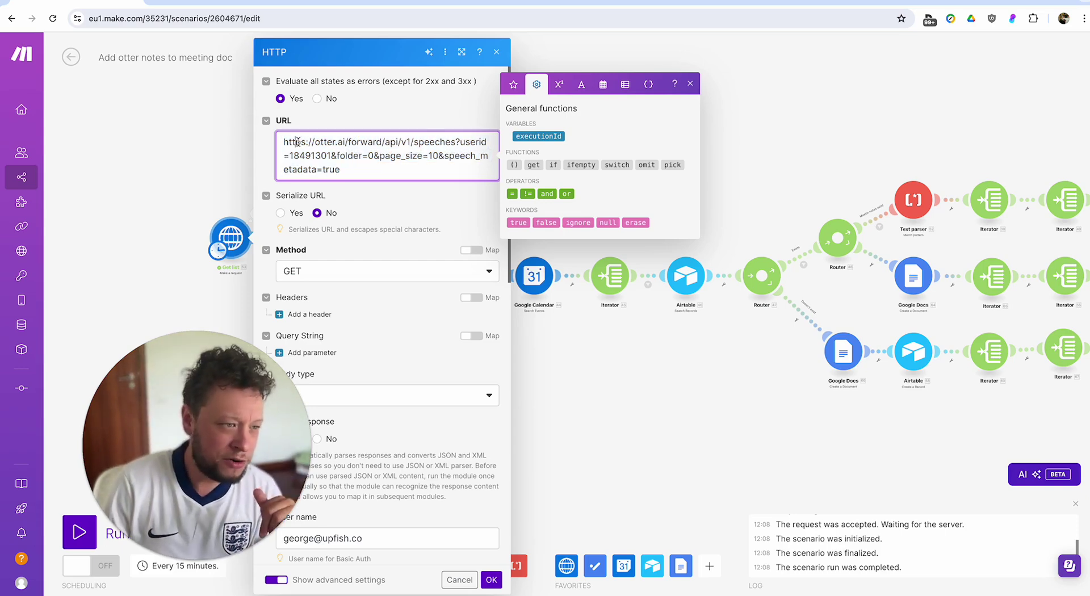
double_click(297, 142)
key(ctrl+a)
click(297, 144)
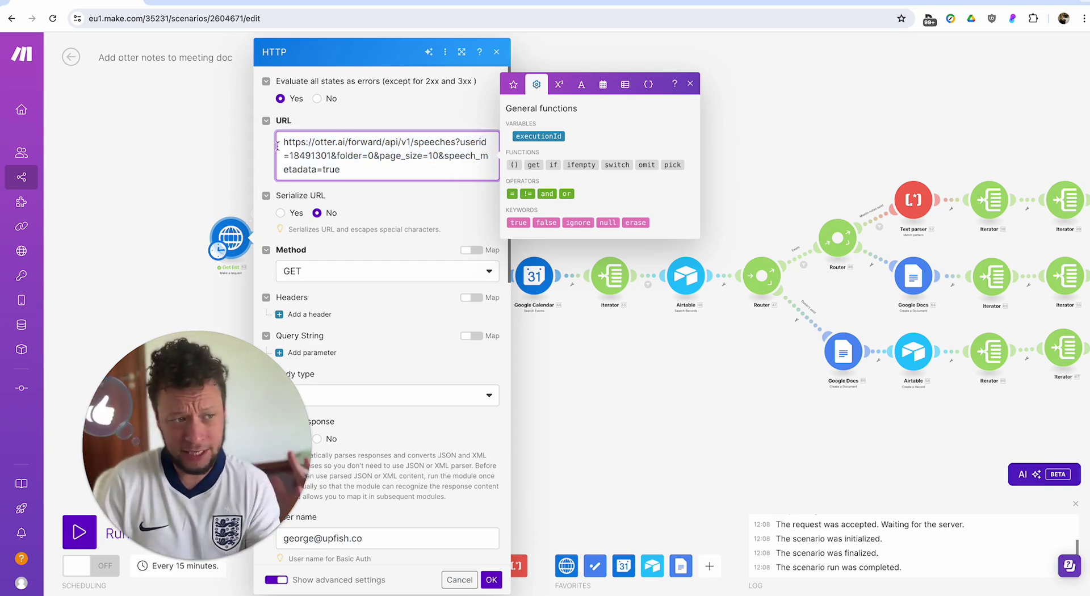
drag(311, 143, 469, 140)
click(314, 156)
double_click(313, 157)
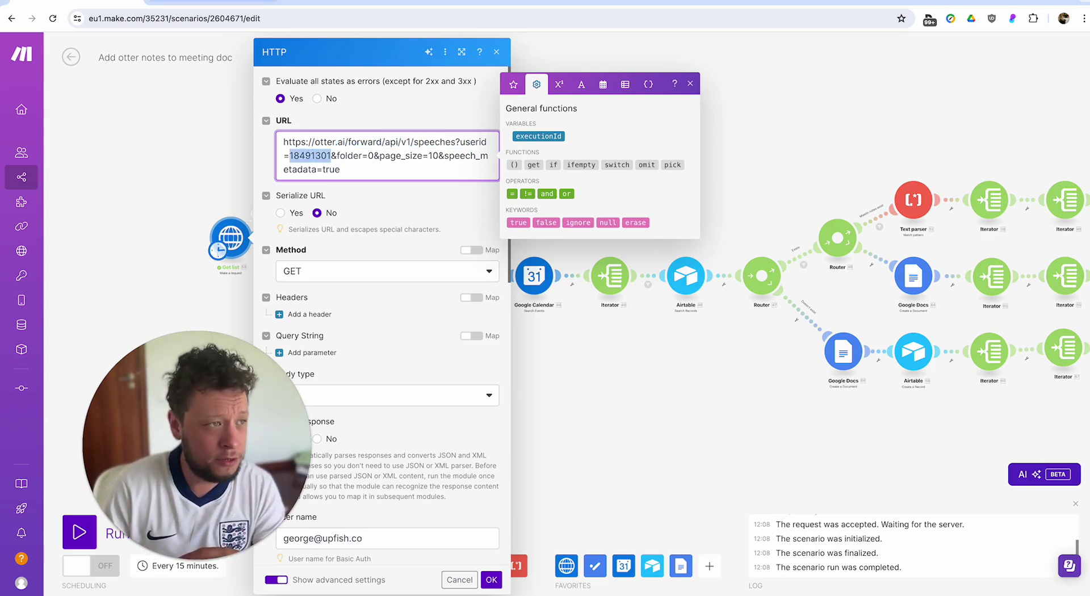
key(ctrl+Tab)
Open Otter.ai's DevTools Network tab, filter requests by 'userid' and reload the page.
right_click(253, 130)
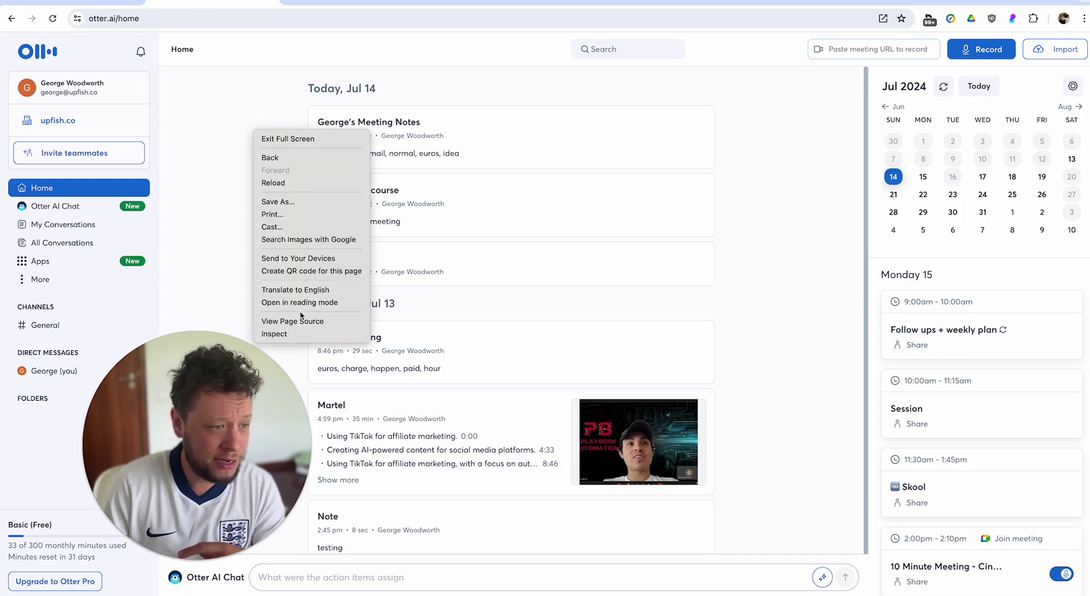
click(295, 334)
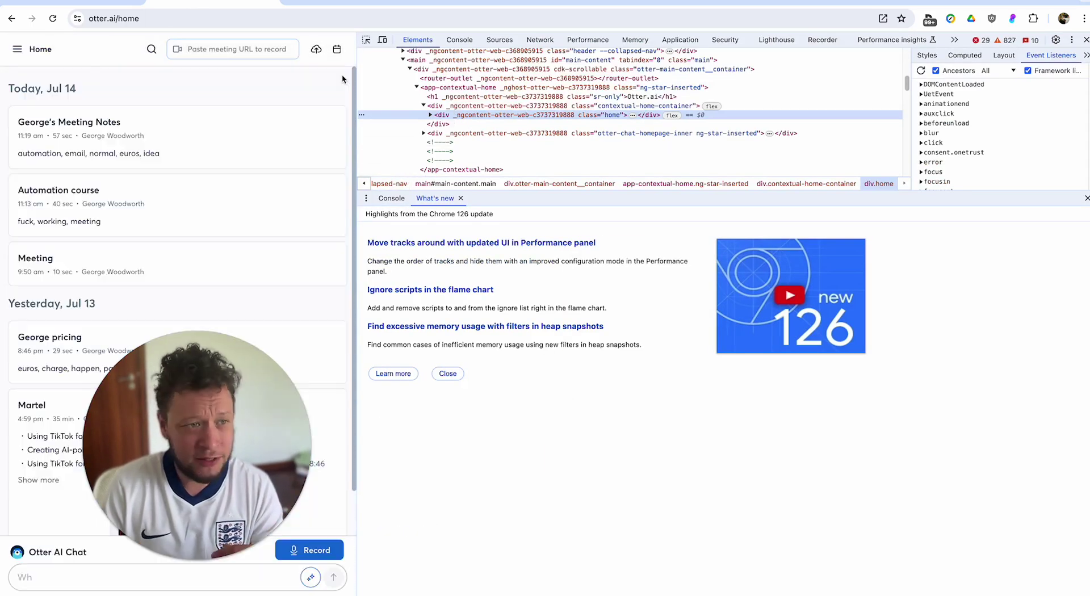
click(540, 40)
click(419, 71)
text(userid)
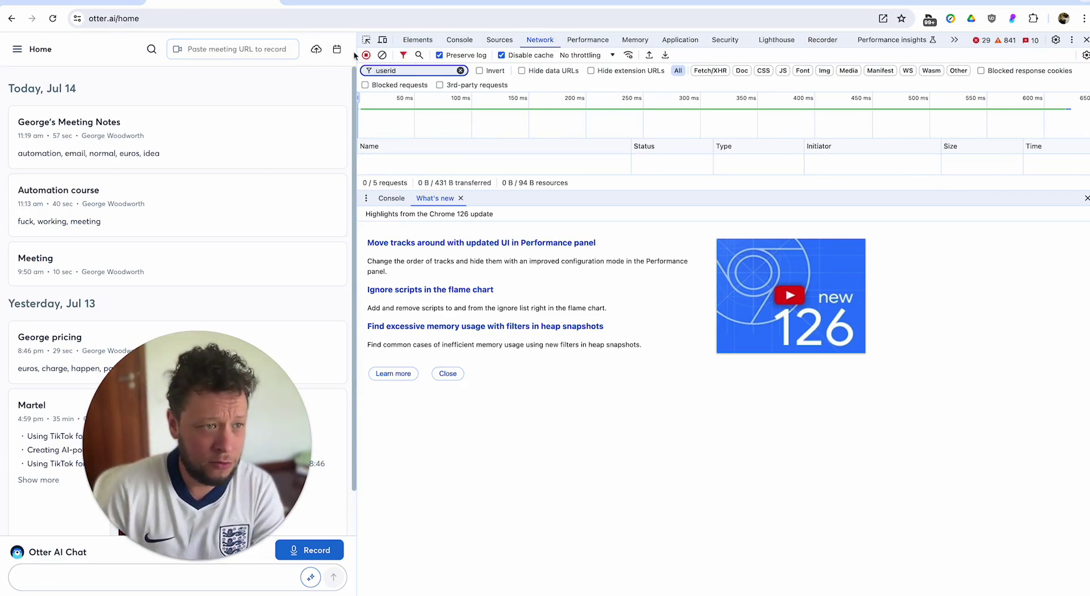
key(ctrl+r)
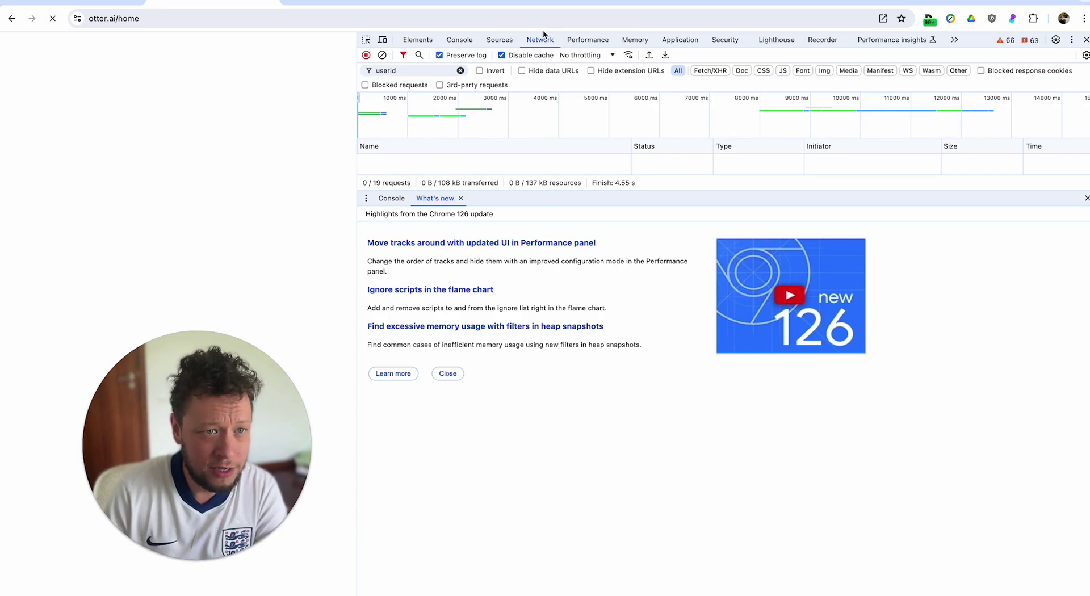
Close the What's new drawer, enlarge the request list and re-filter it by 'userid'.
click(460, 198)
click(460, 70)
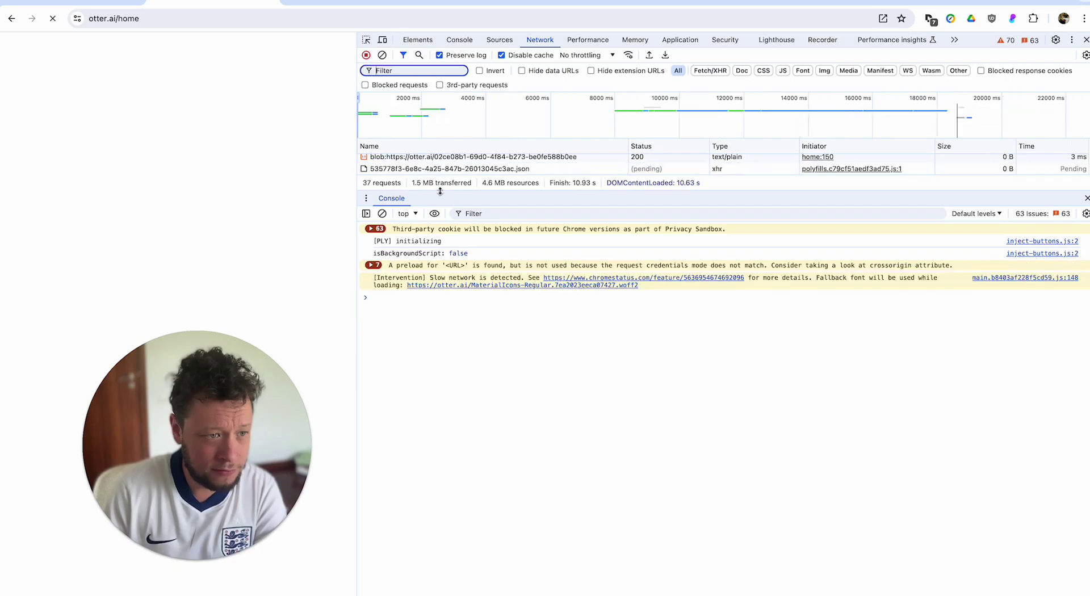
drag(441, 191, 454, 525)
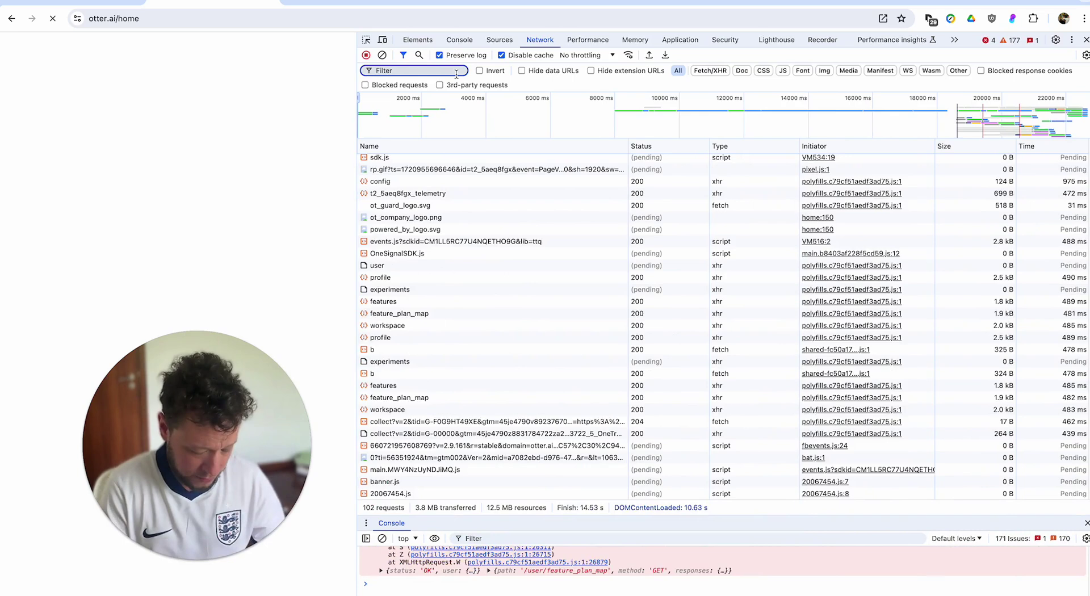
text(userid=18491301&folder=0&page_size=10&speech_metadata=true)
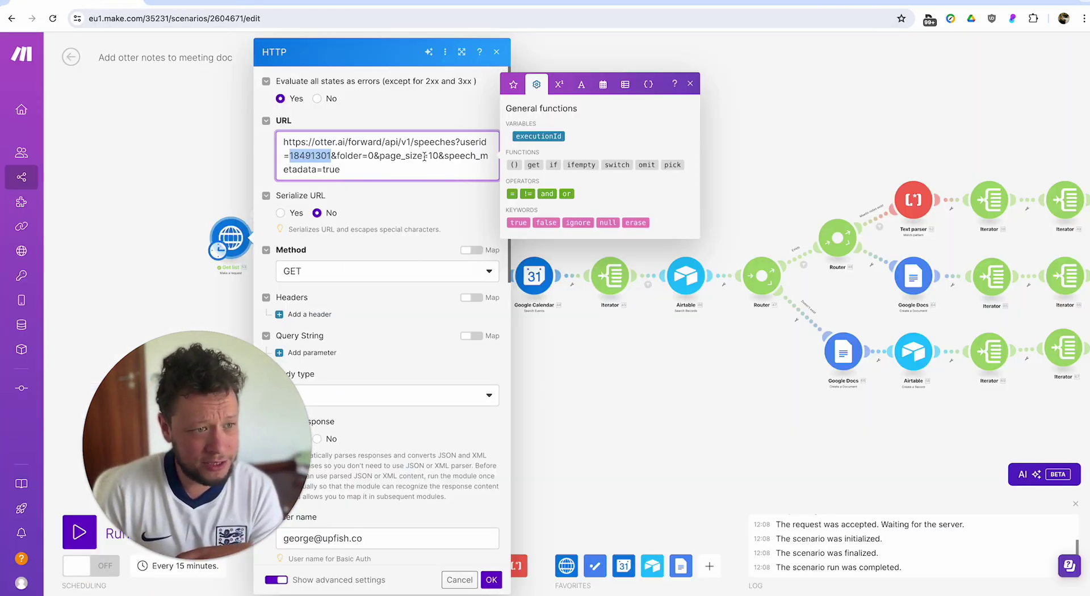
Highlight speech_metadata in the request URL, then close the functions panel and the Get list settings.
click(425, 156)
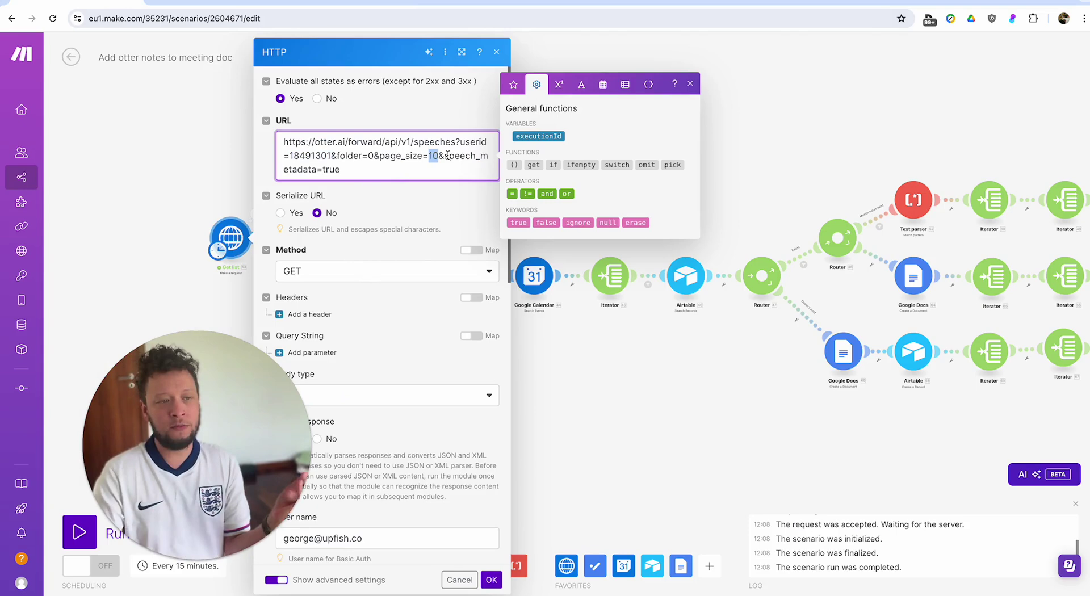
double_click(448, 156)
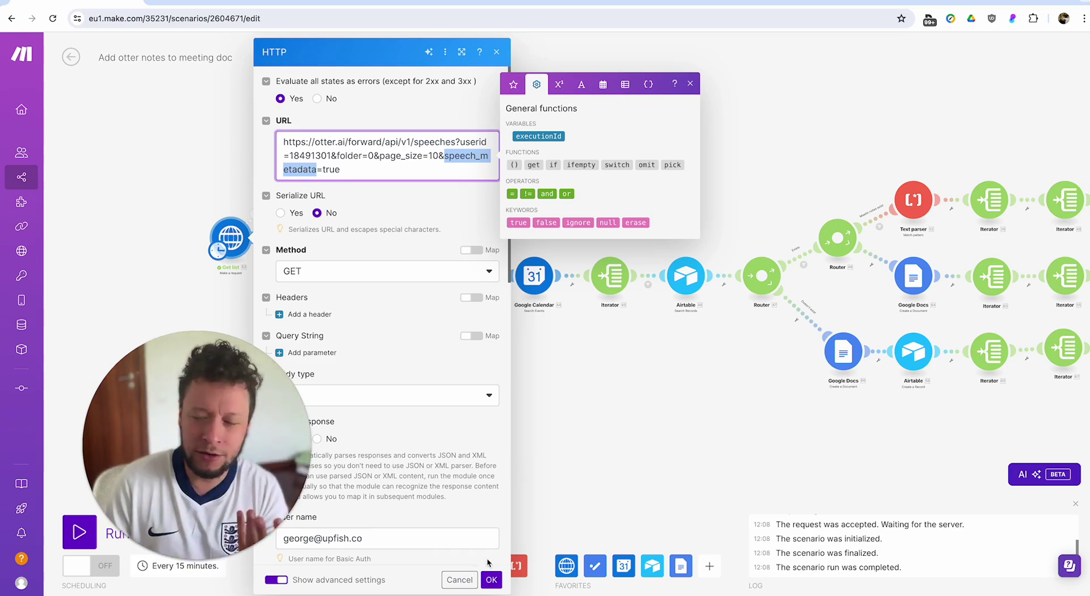
click(492, 580)
click(492, 580)
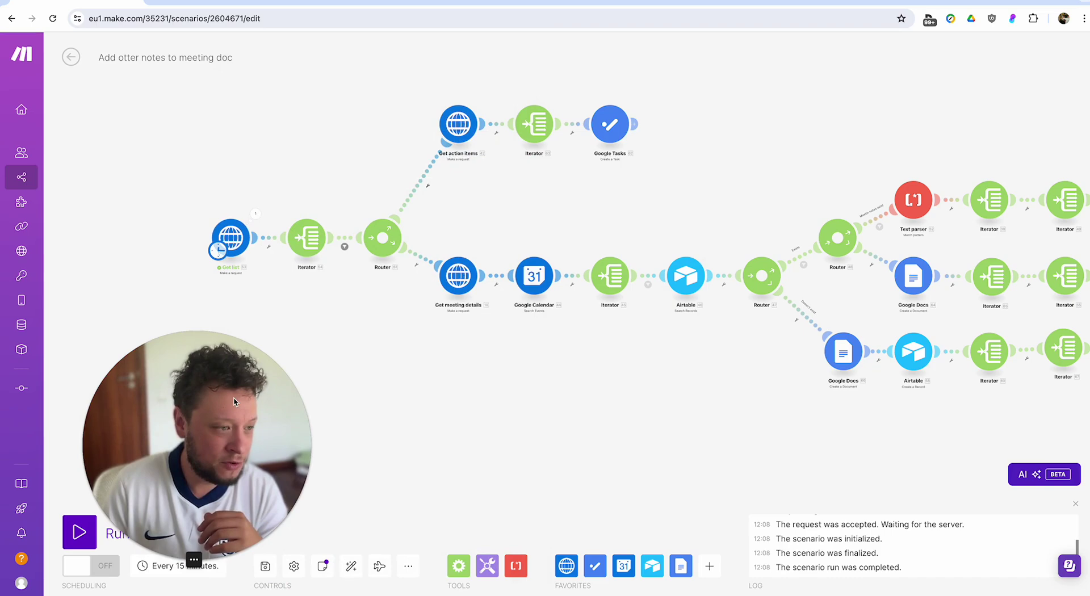
Open the Get list run output and expand its Data, status 200 and returned speeches list.
click(255, 214)
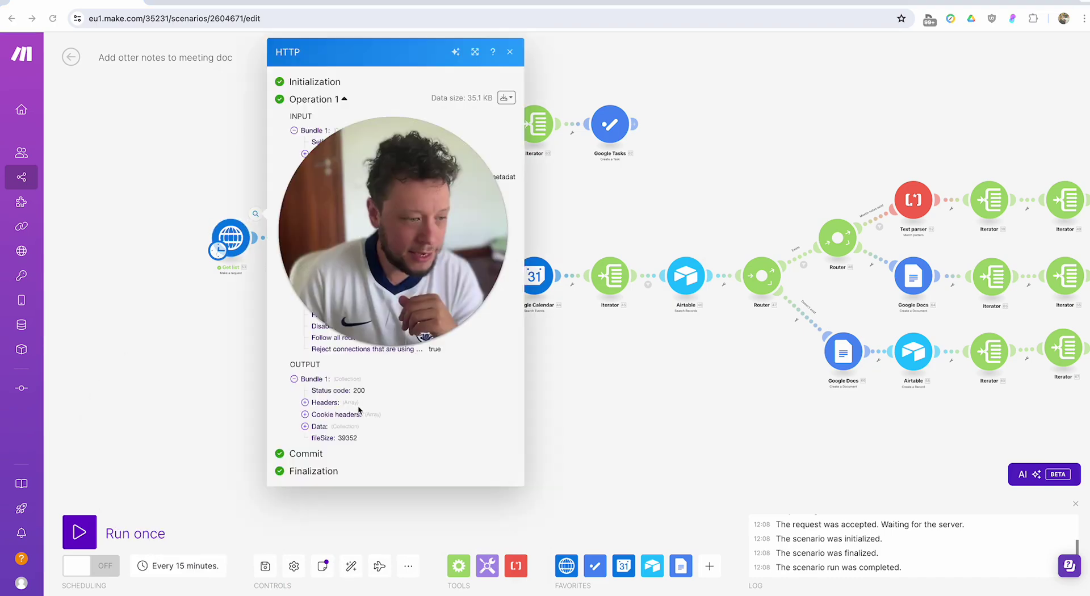
click(305, 426)
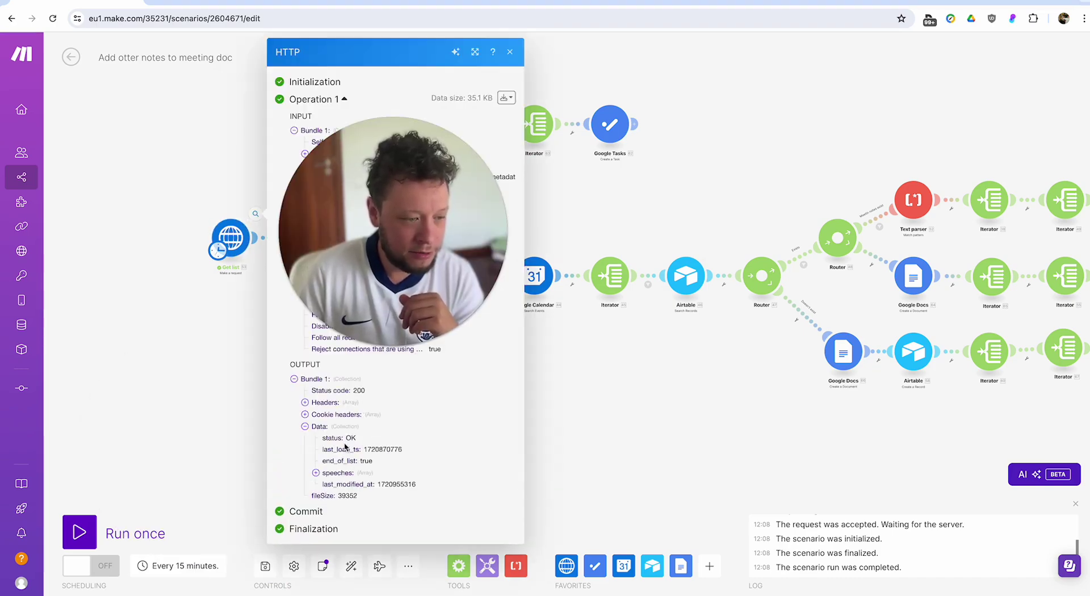
double_click(333, 438)
click(372, 449)
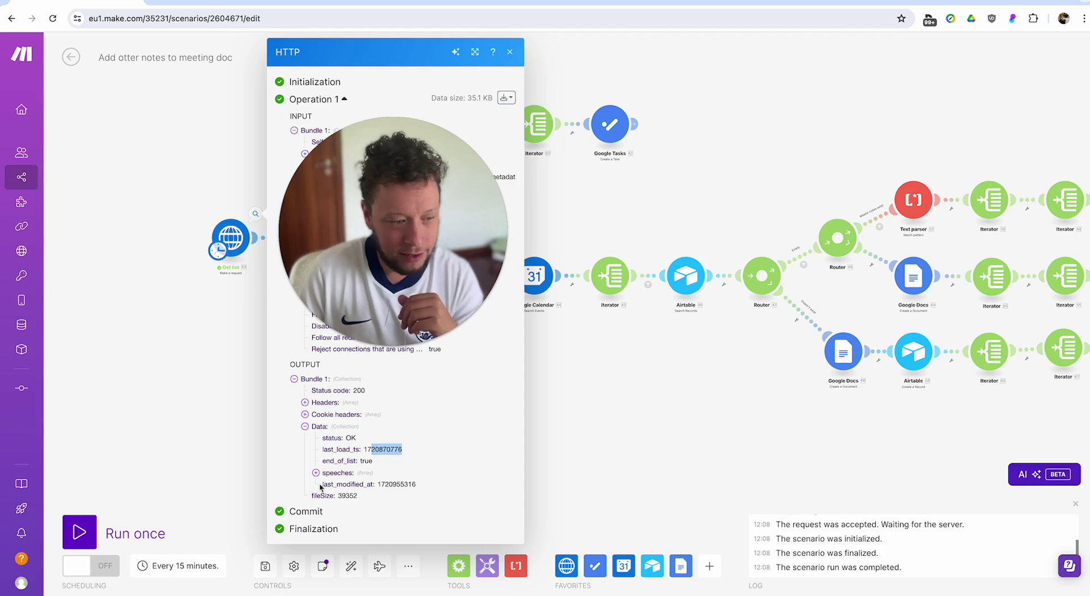
click(350, 471)
scroll(357, 480, down, 1)
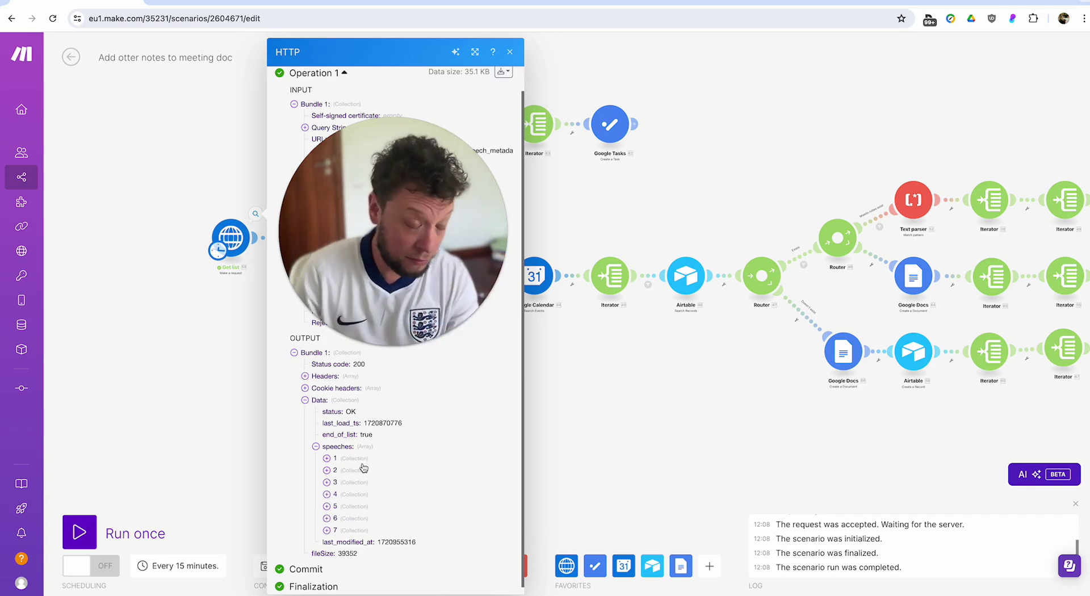
Expand speech item 5, browsing its images and word_clouds lists down to the word 'niche'.
click(348, 508)
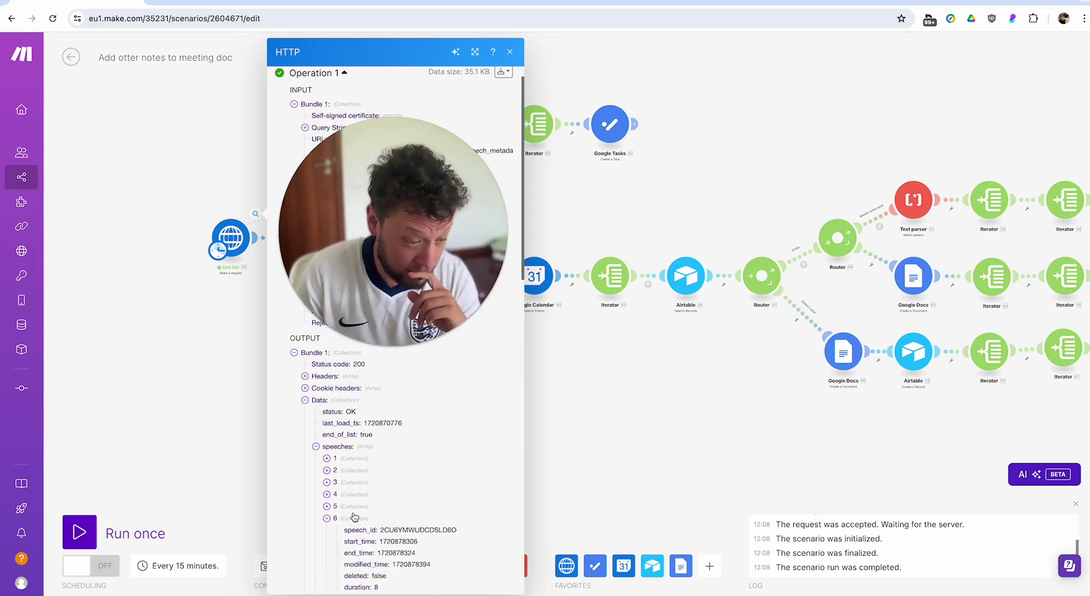
scroll(360, 493, down, 5)
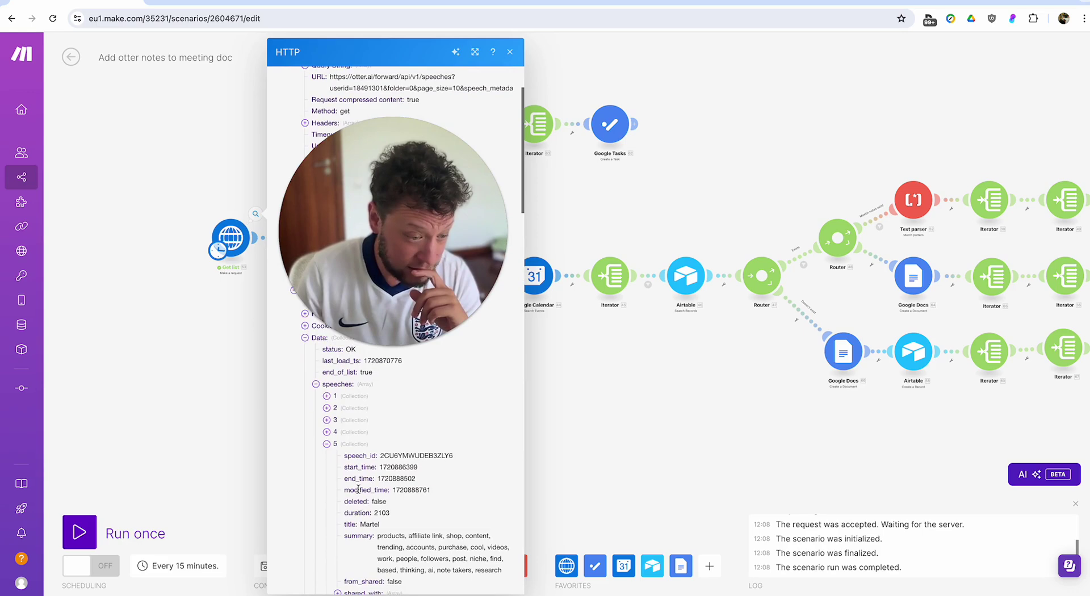
scroll(360, 481, up, 3)
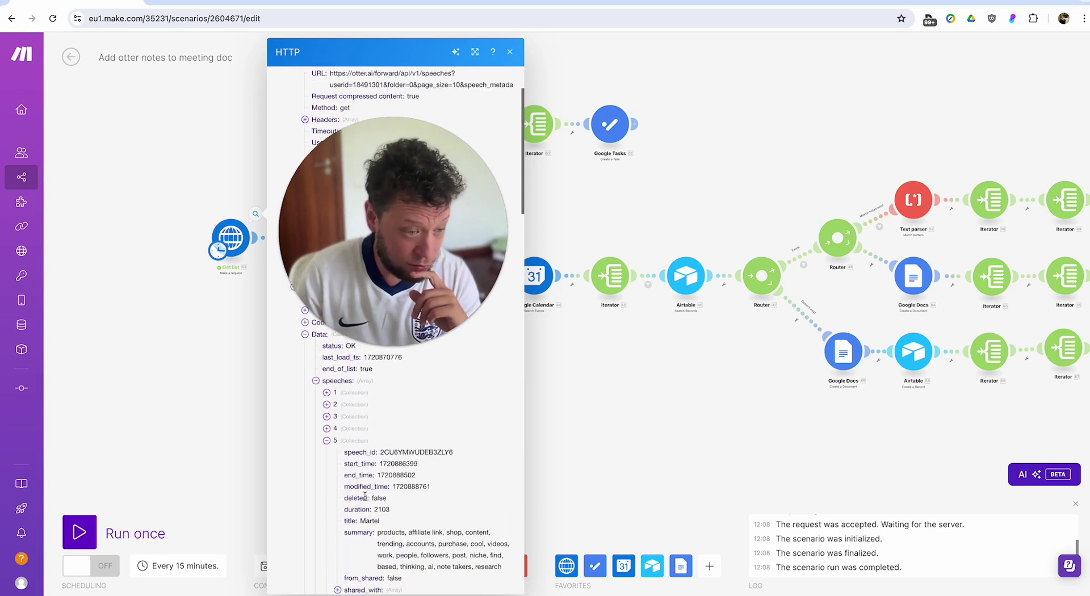
scroll(428, 525, down, 5)
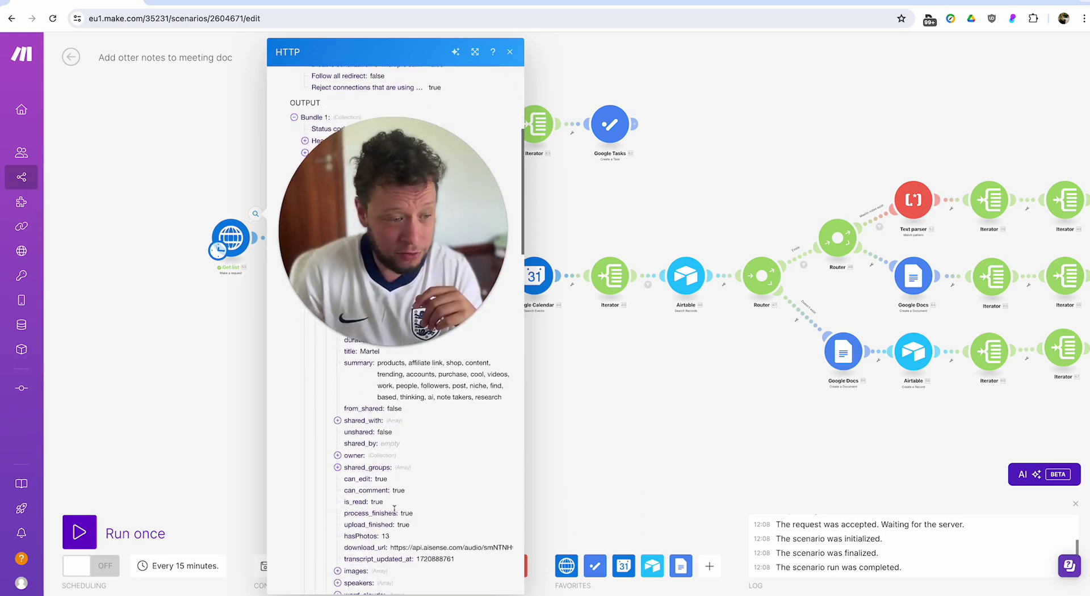
scroll(385, 488, down, 3)
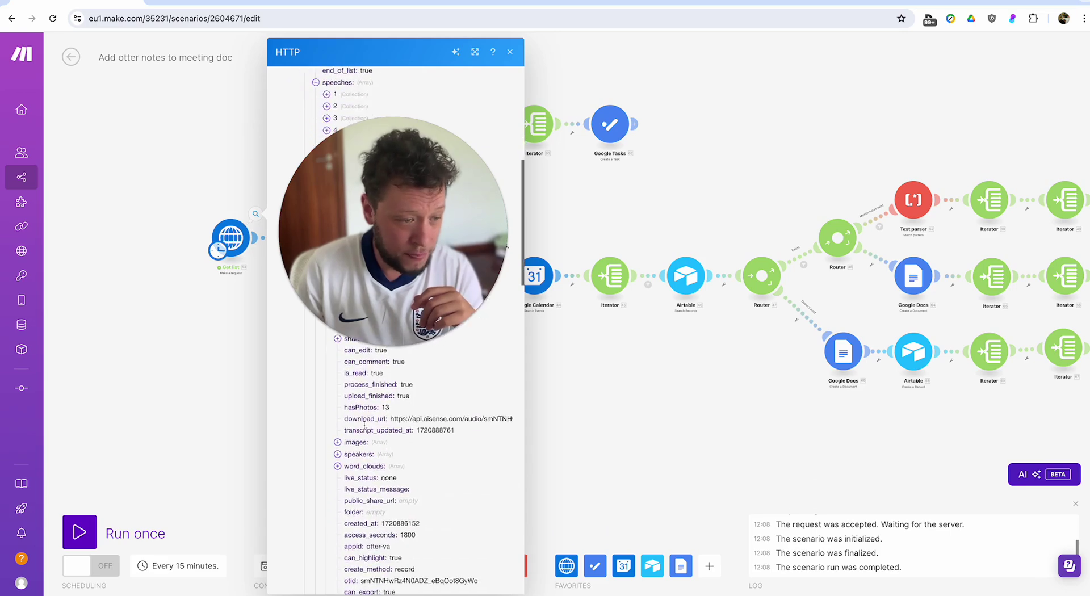
scroll(376, 416, up, 2)
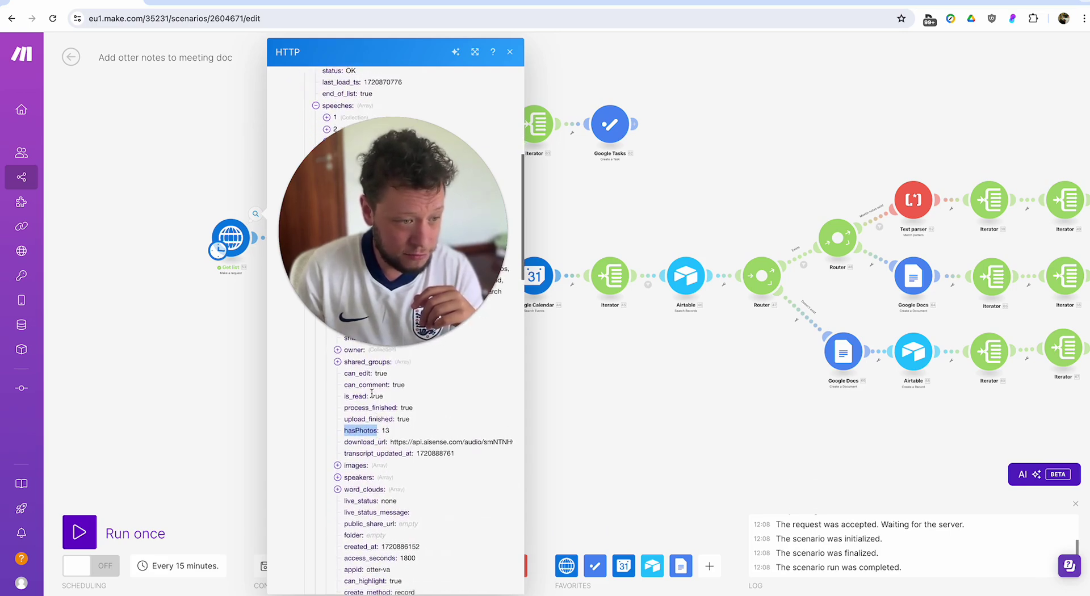
scroll(375, 431, down, 1)
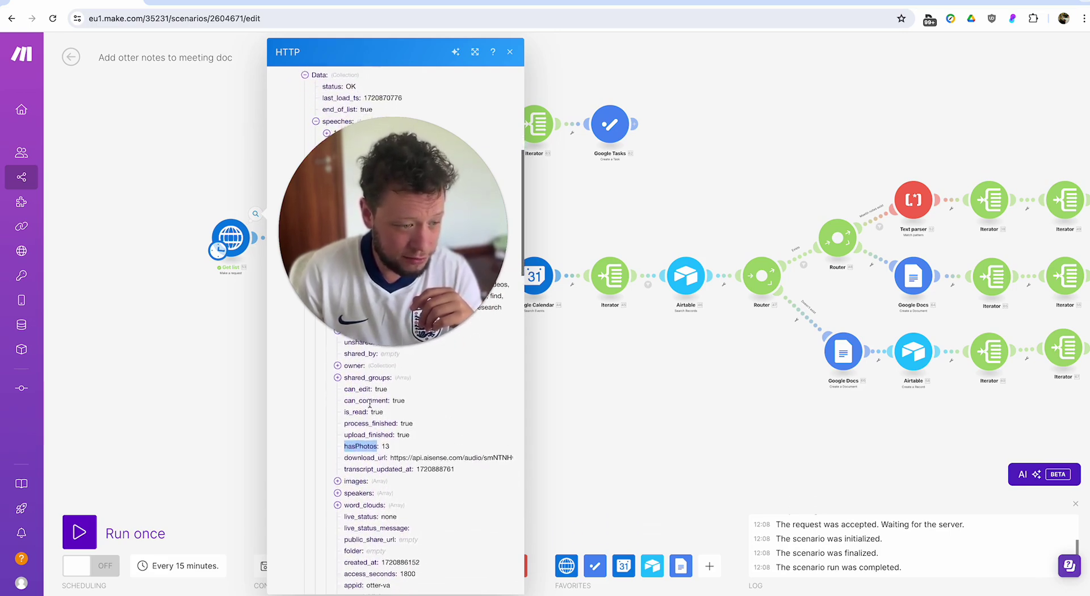
click(355, 464)
scroll(417, 488, down, 1)
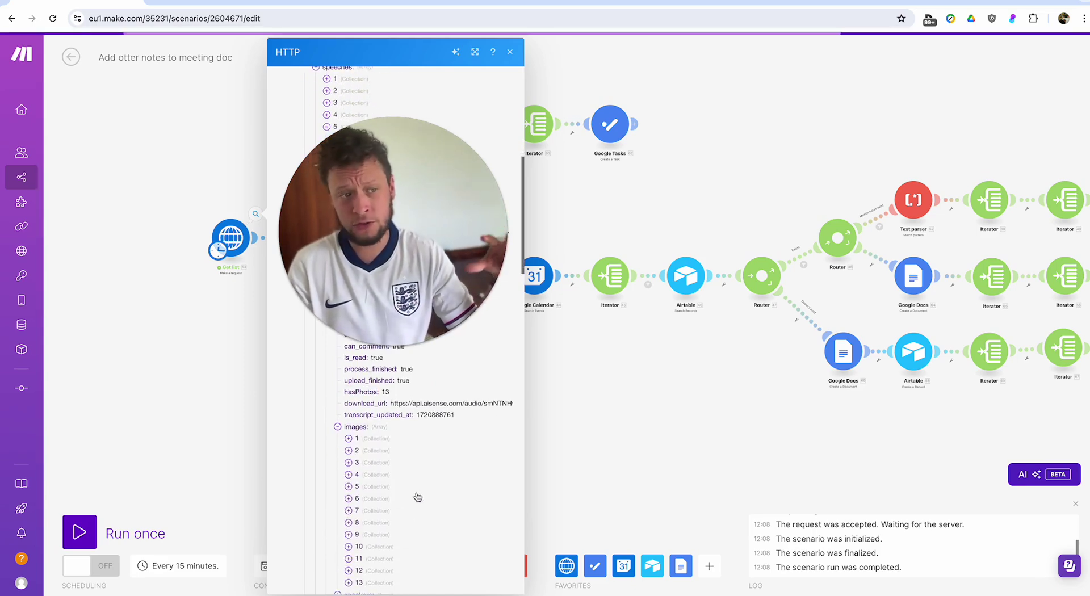
scroll(394, 475, down, 3)
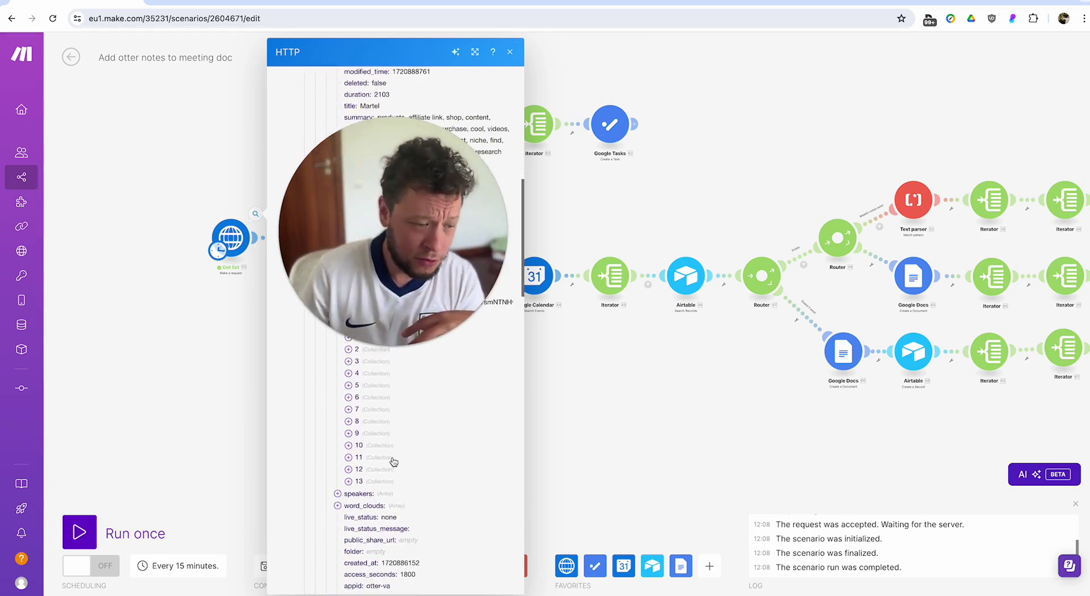
scroll(393, 462, down, 1)
click(364, 450)
scroll(375, 471, down, 3)
click(380, 475)
click(380, 474)
click(382, 474)
click(375, 509)
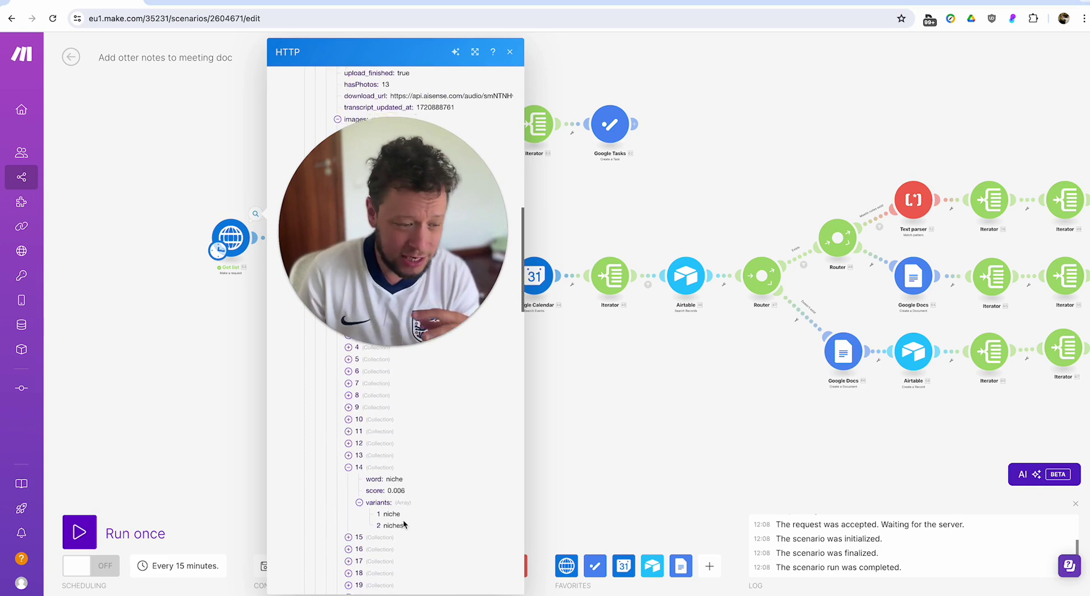
scroll(403, 520, down, 4)
scroll(404, 517, down, 2)
scroll(405, 521, down, 1)
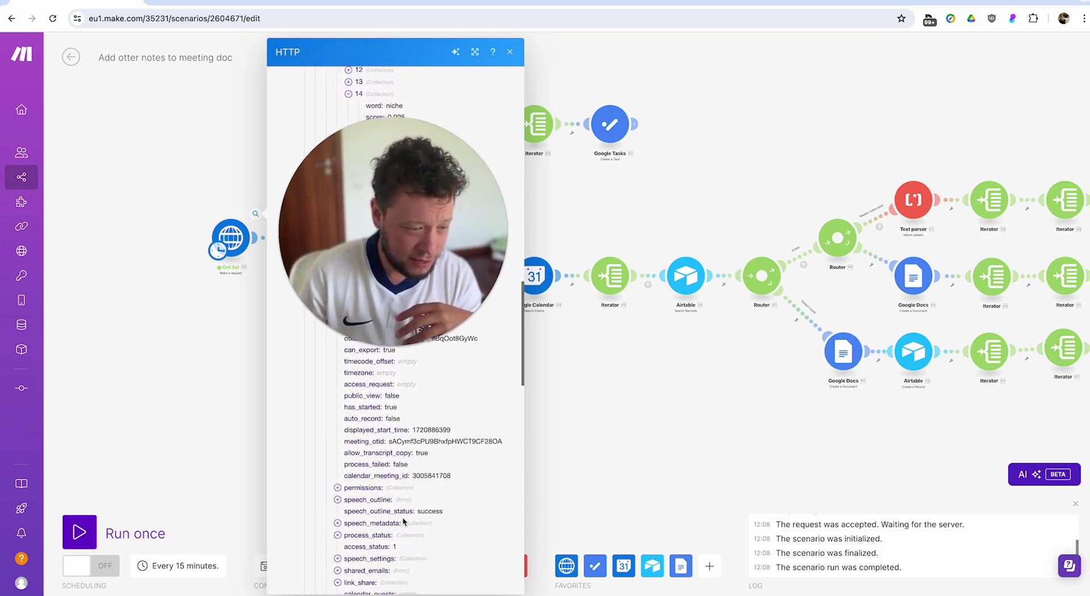
Expand the speech_outline list and examine its first topic entry and segments.
click(369, 495)
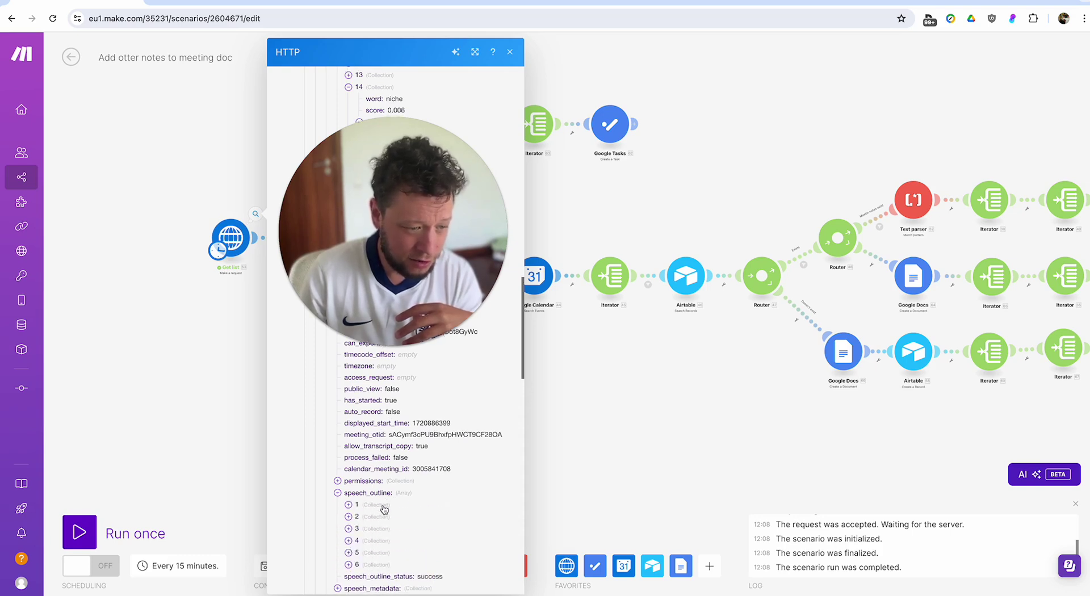
click(384, 507)
scroll(391, 545, down, 1)
drag(404, 512, 488, 514)
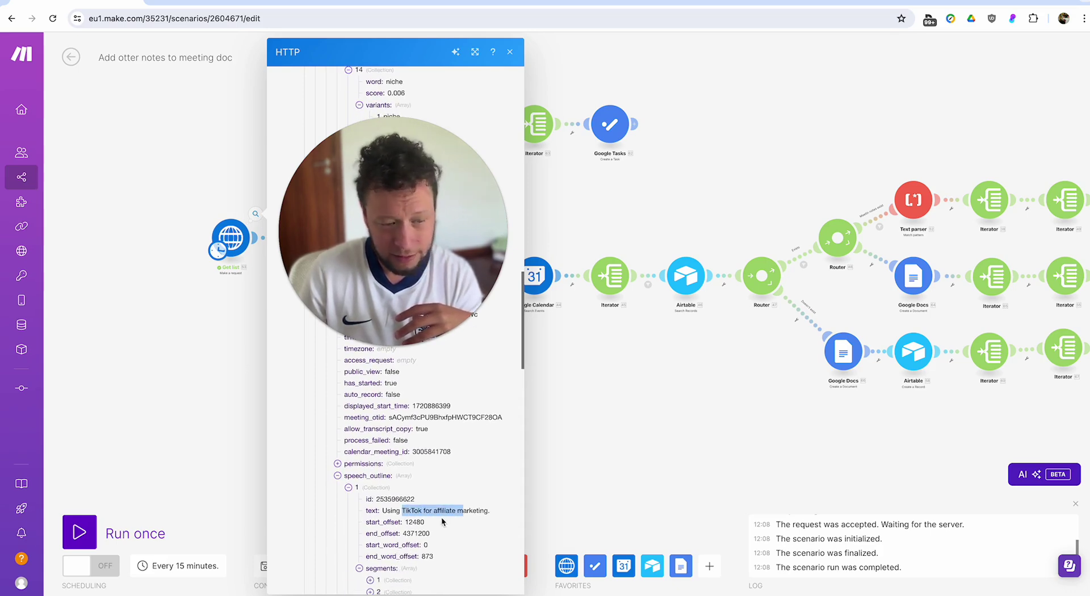
scroll(432, 514, down, 1)
click(372, 494)
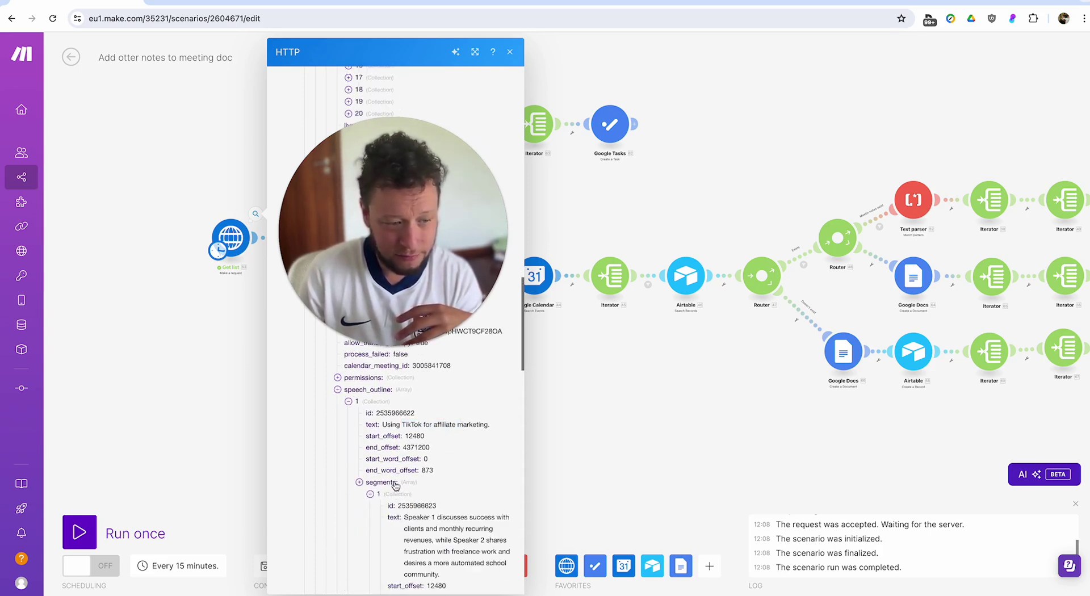
click(396, 487)
scroll(380, 454, down, 3)
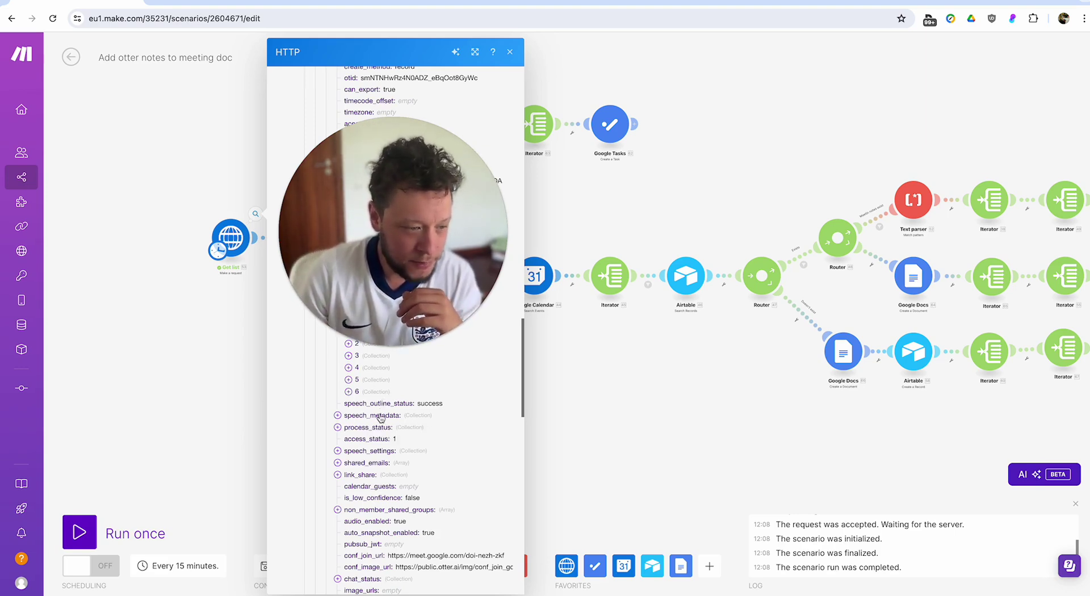
Expand speech_metadata, process_status, speech_settings, shared_emails, link_share and chat_status details.
click(380, 416)
click(378, 497)
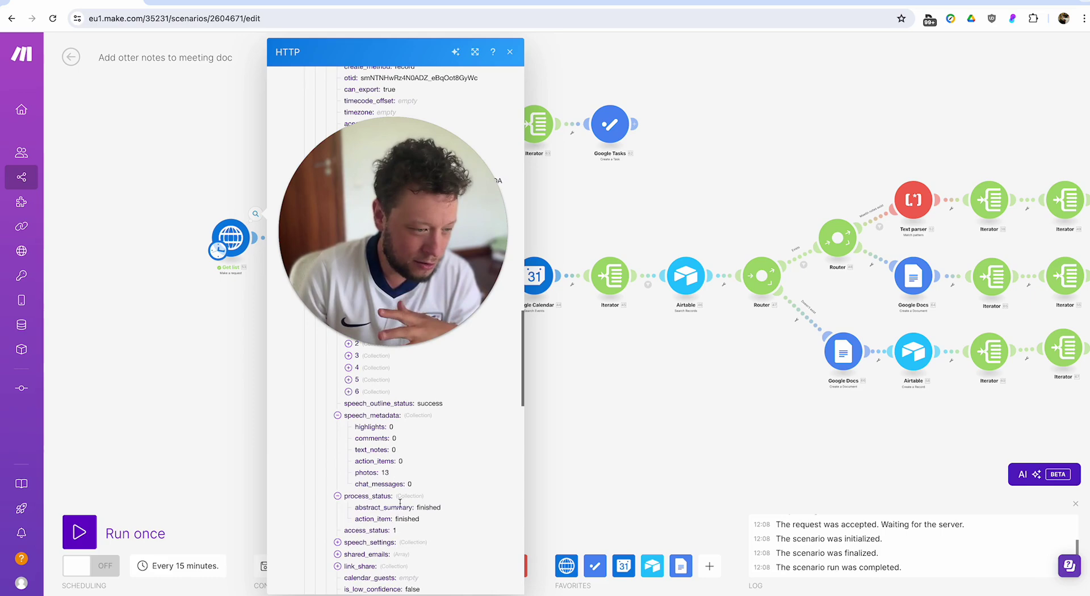
click(369, 542)
scroll(384, 493, down, 2)
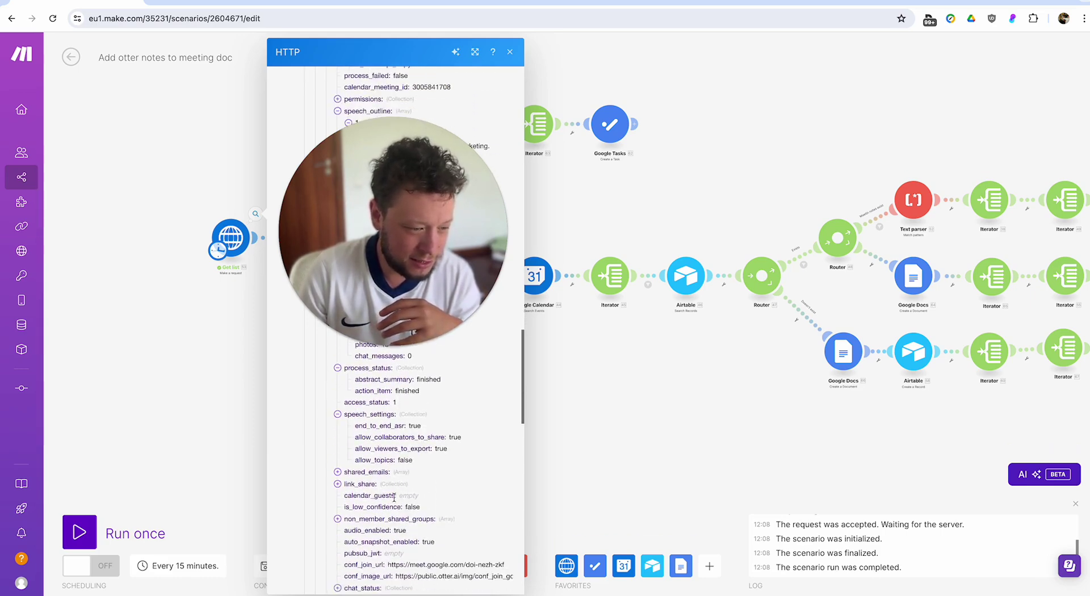
click(382, 474)
click(380, 497)
scroll(414, 503, down, 2)
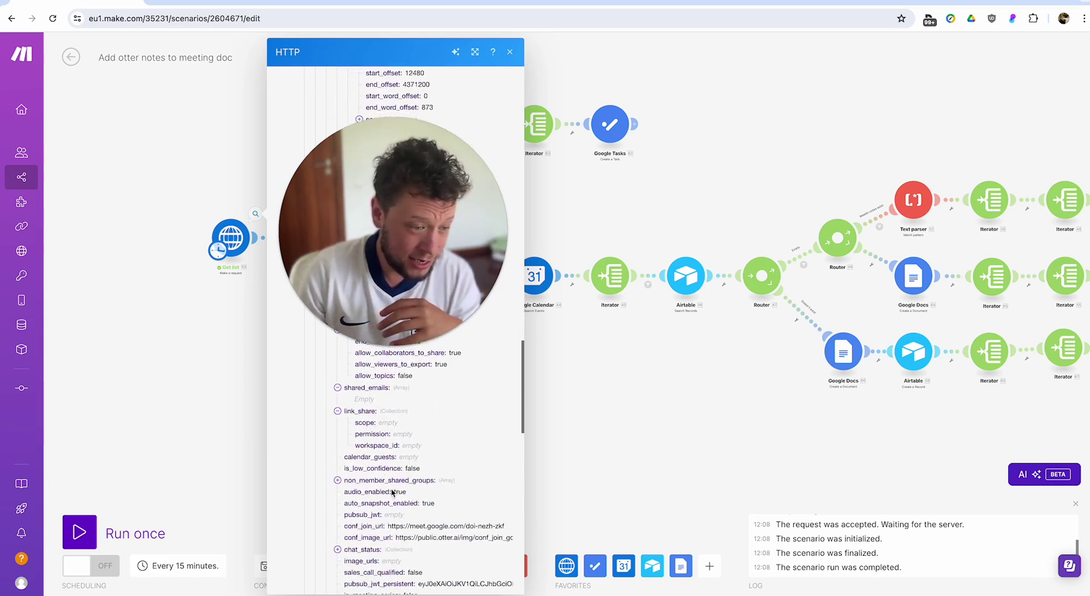
scroll(390, 487, down, 2)
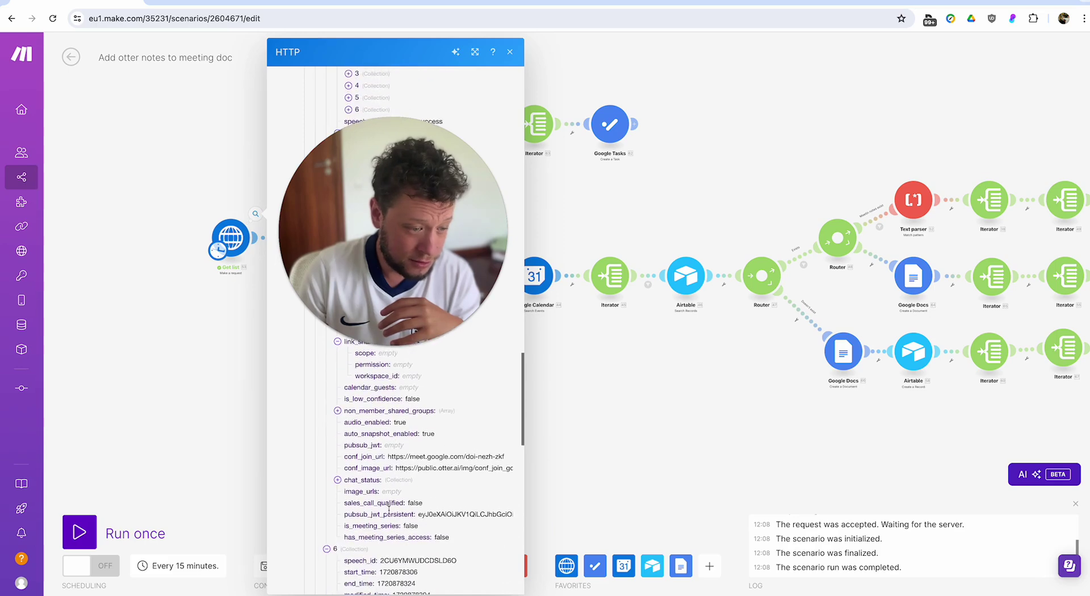
click(362, 480)
scroll(407, 511, down, 2)
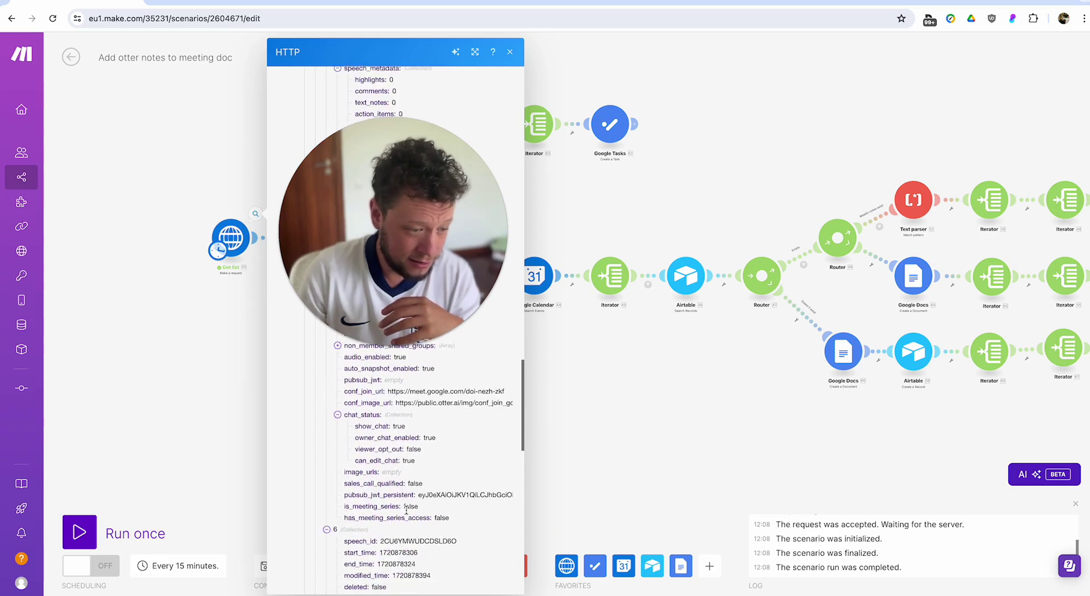
scroll(424, 451, up, 20)
scroll(635, 433, up, 5)
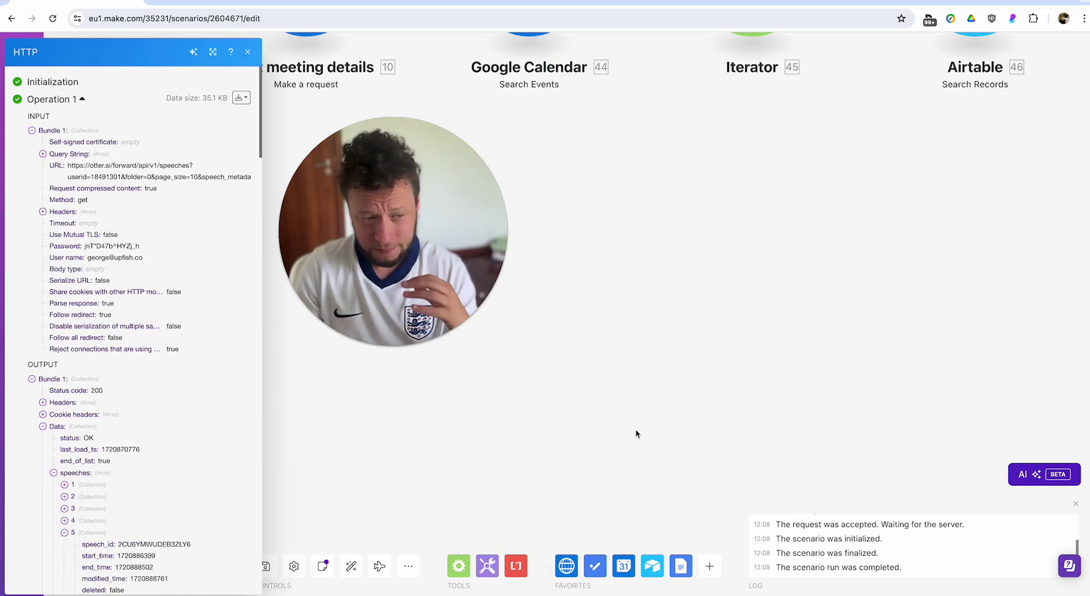
scroll(527, 424, down, 5)
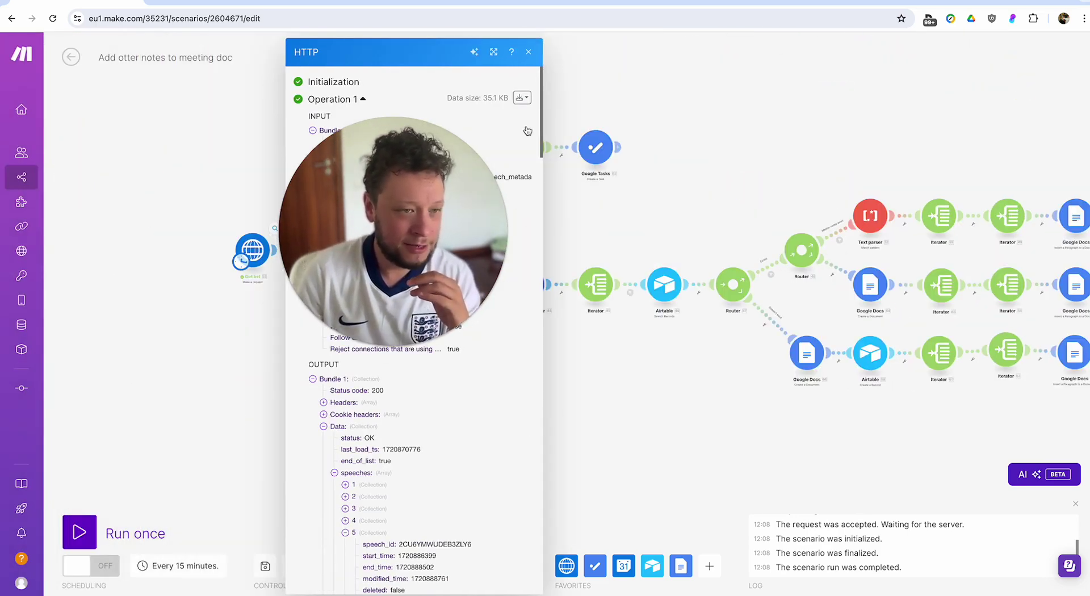
Close the output panel, reposition the canvas, and briefly reopen and close the Get list output.
click(528, 52)
drag(420, 206, 222, 417)
click(275, 229)
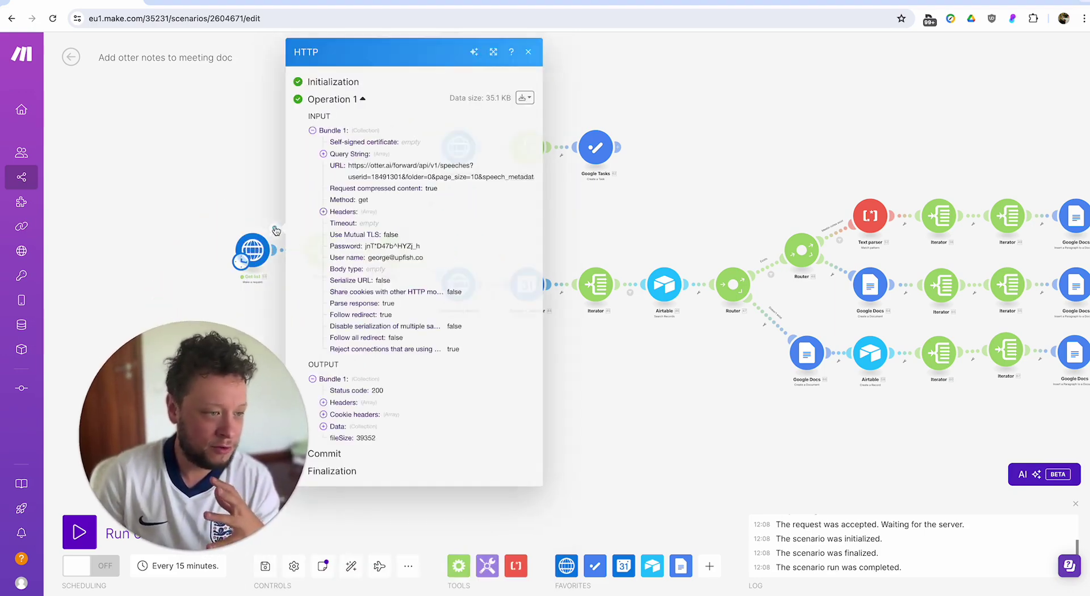
click(240, 199)
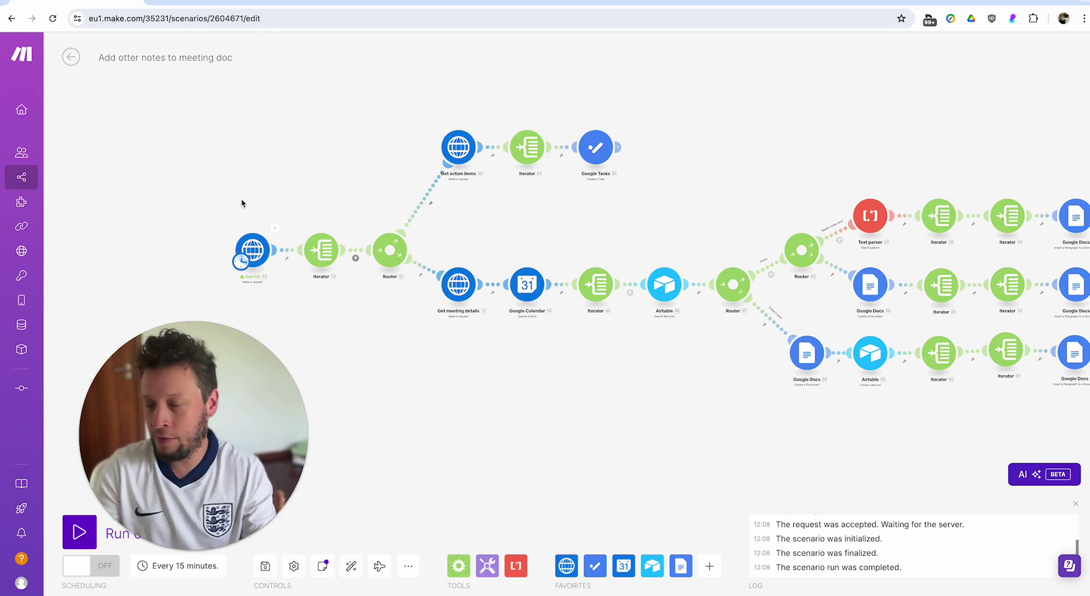
Glance at the Iterator's mappable Get list fields, then open the Iterator–Router filter.
click(321, 250)
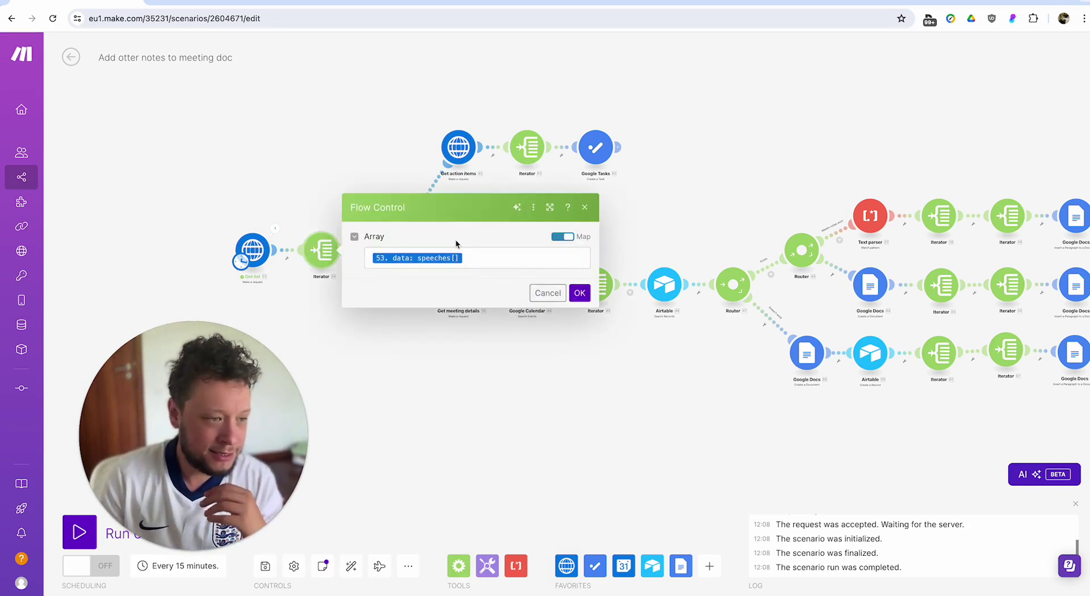
click(467, 259)
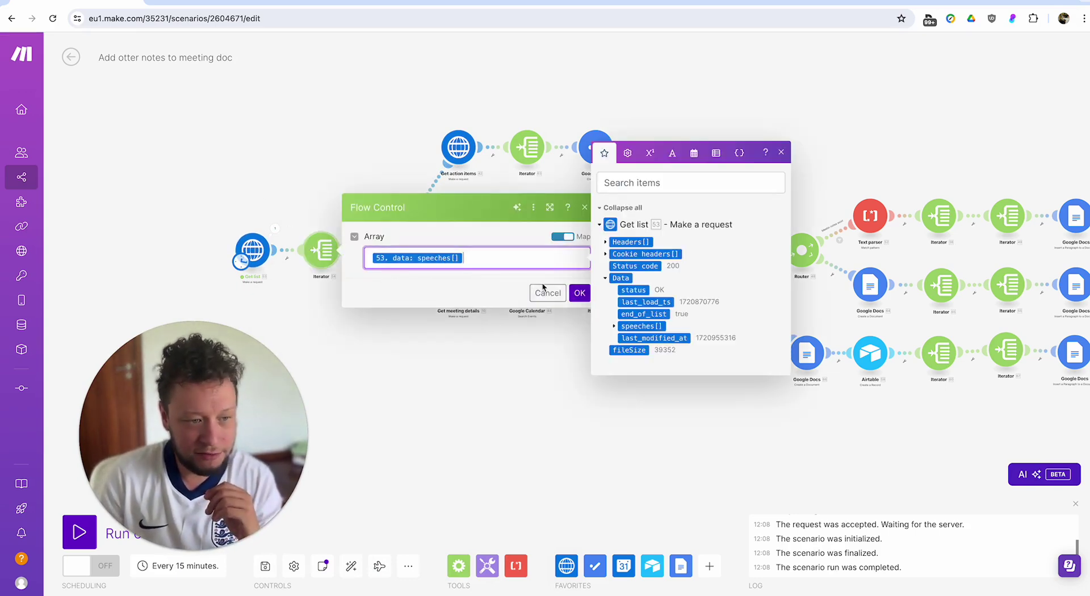
click(569, 298)
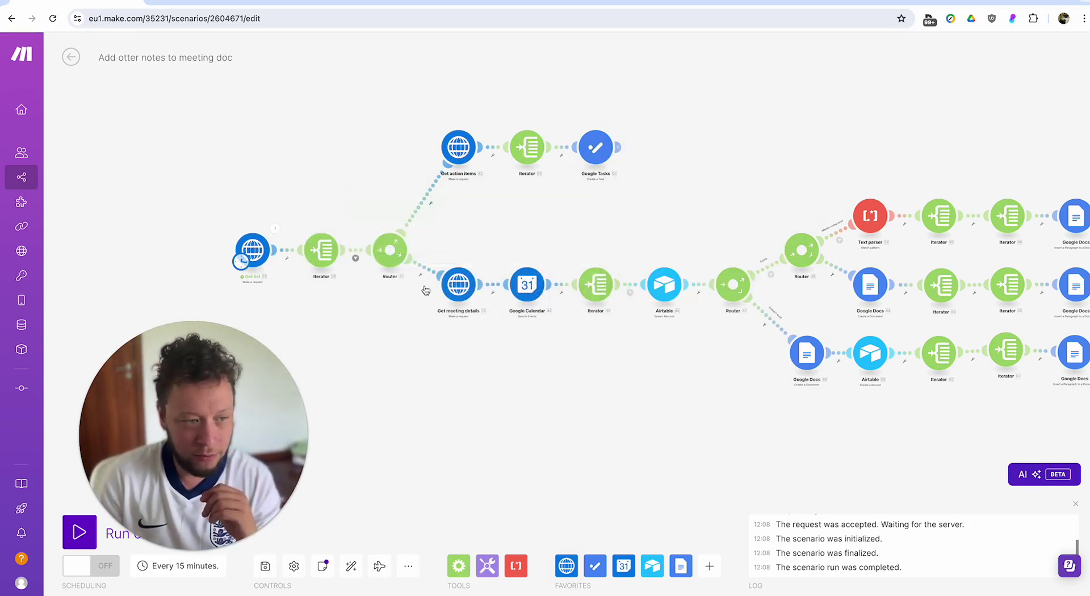
click(358, 251)
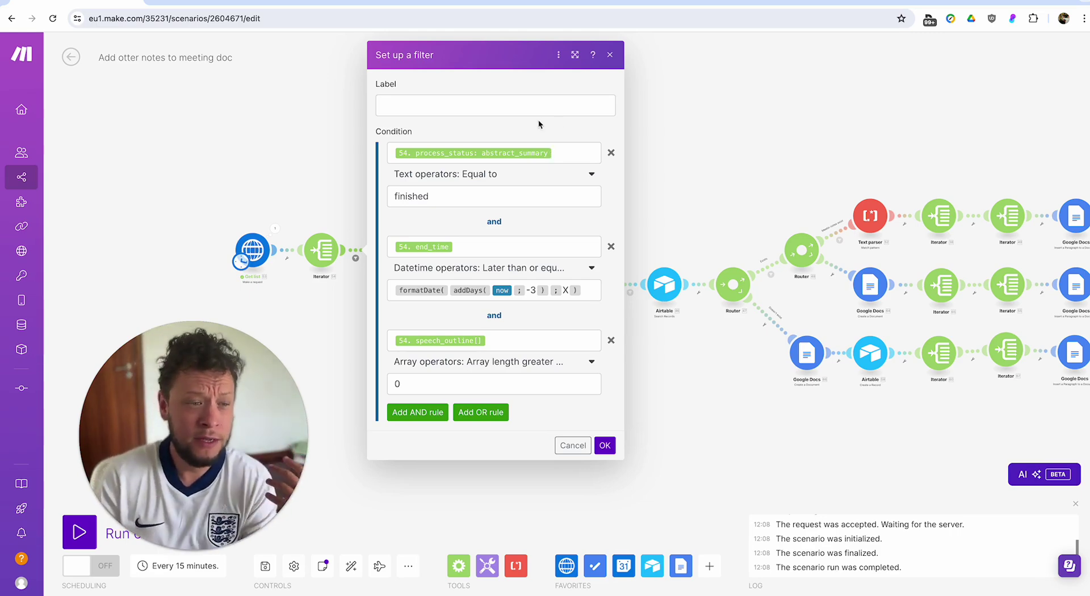
Review the filter's Iterator fields and end_time condition, recheck the Iterator settings, then reopen the filter.
click(566, 150)
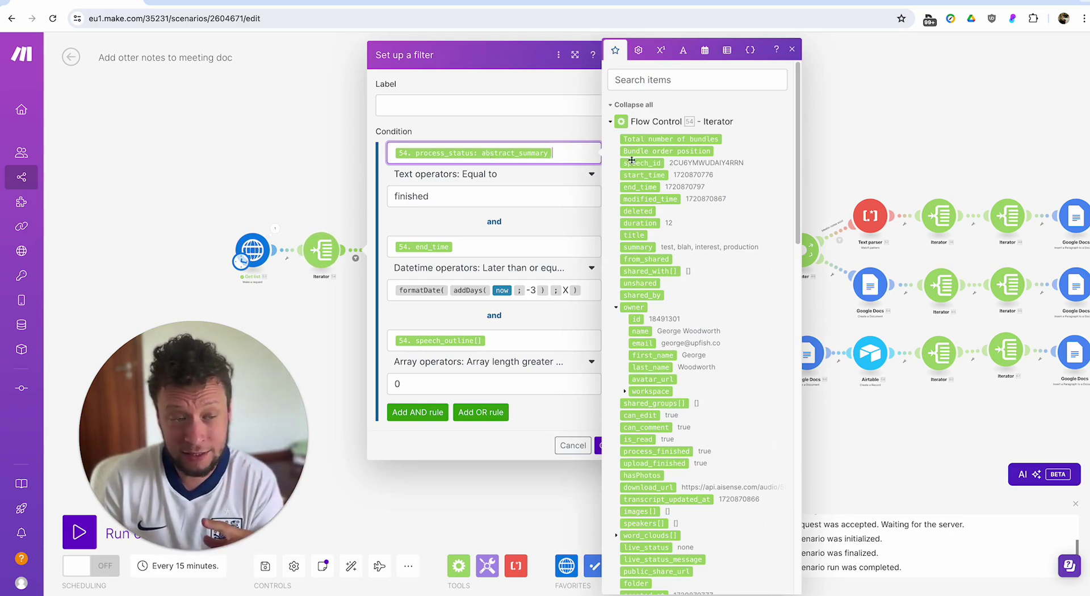
click(504, 250)
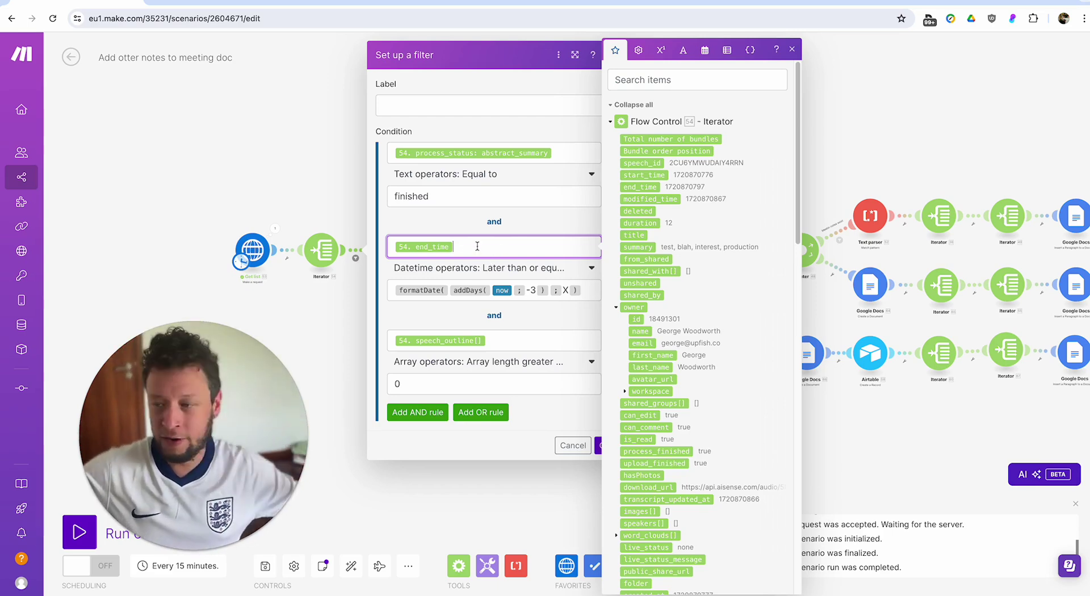
click(171, 565)
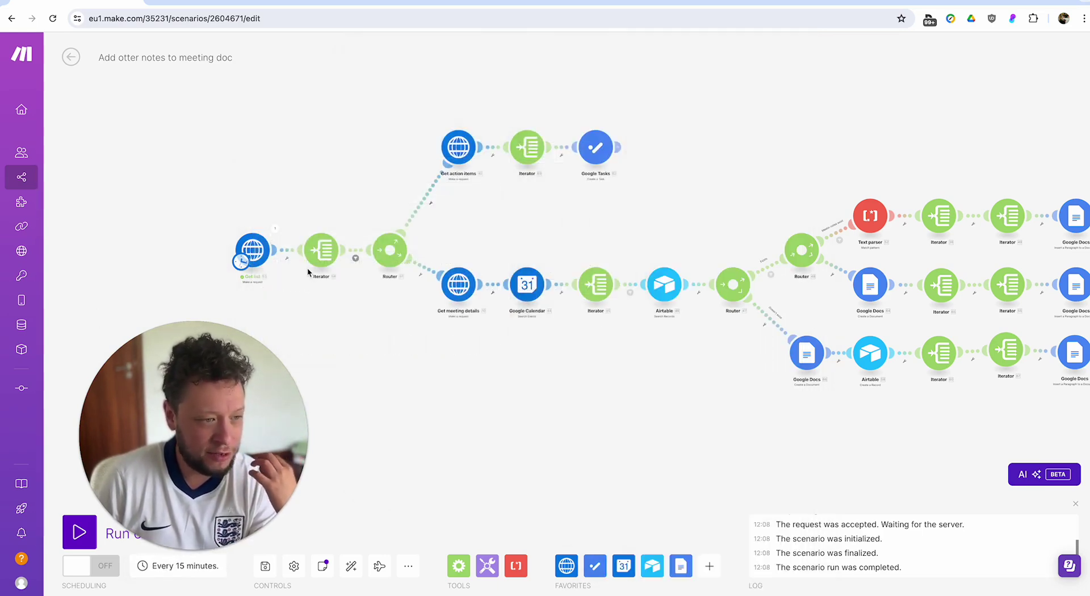
click(315, 251)
click(320, 325)
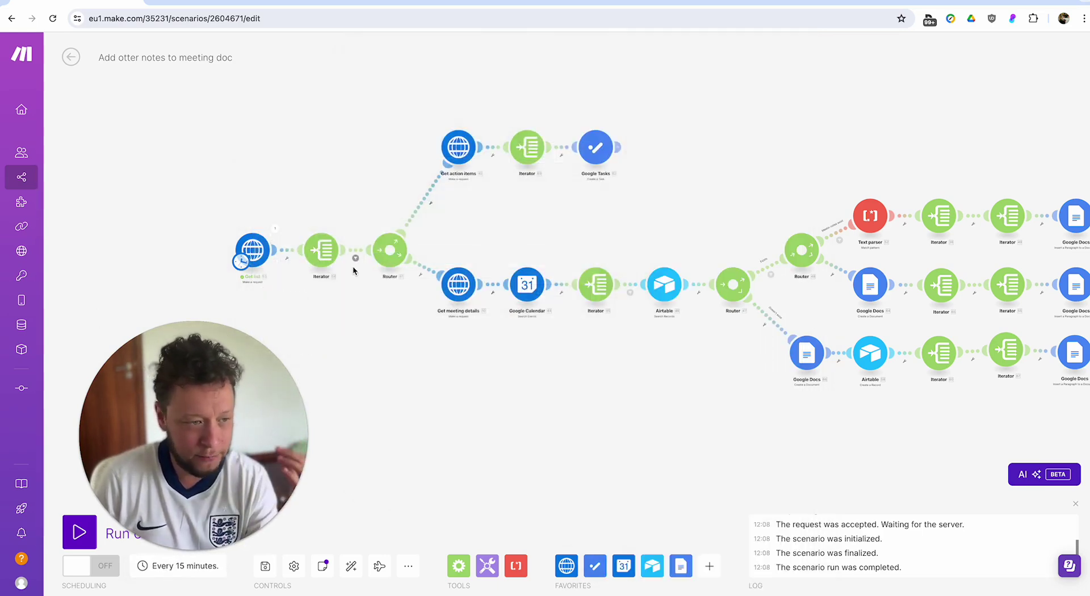
click(355, 257)
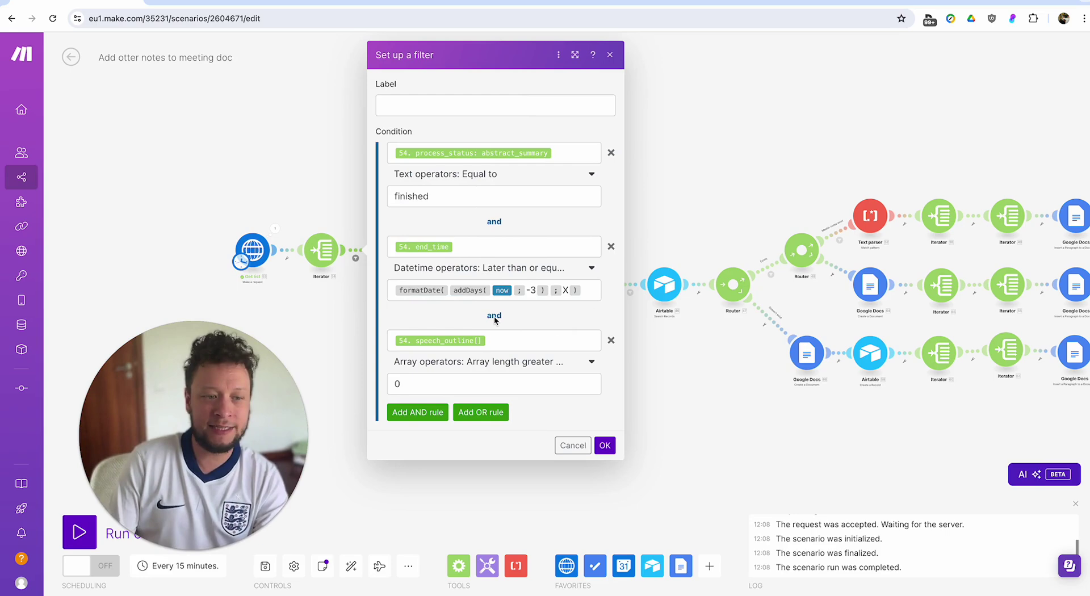
Add a fourth AND rule comparing end_time to a copied addDays(now; -3) date expression.
click(417, 412)
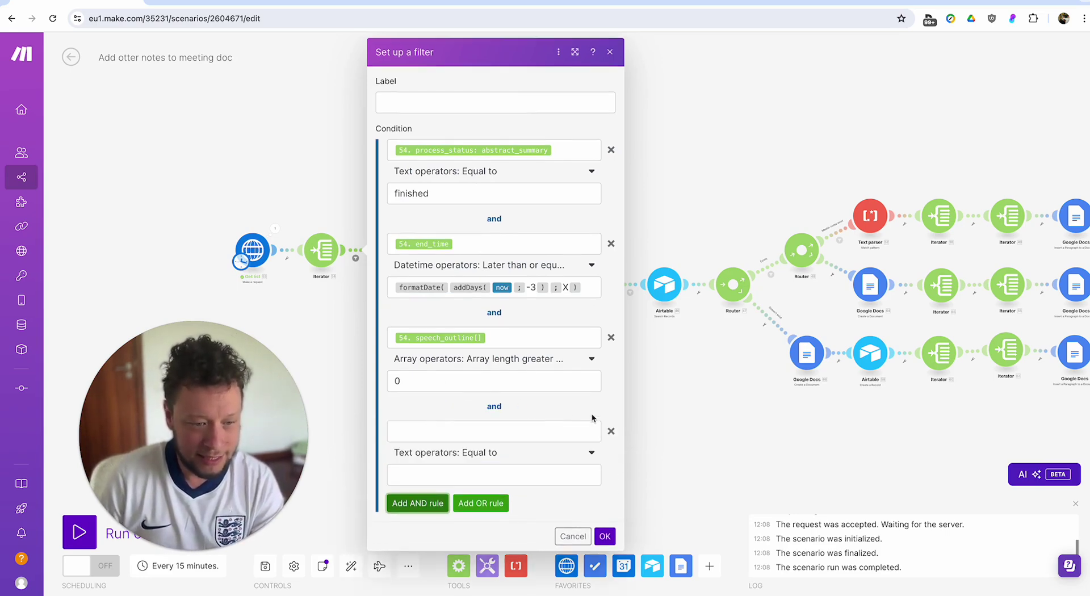
click(477, 247)
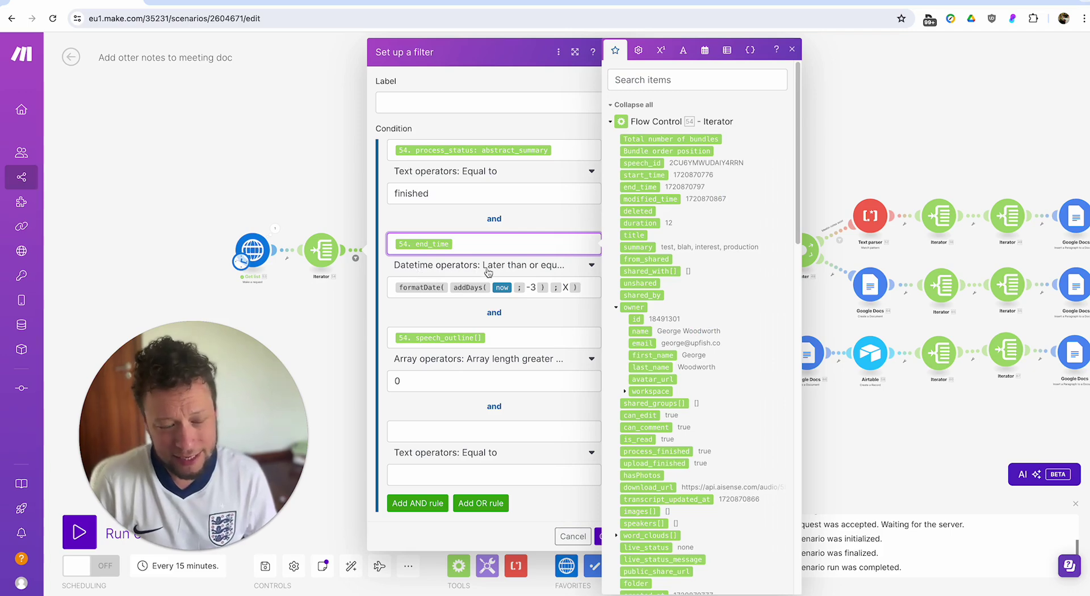
click(451, 288)
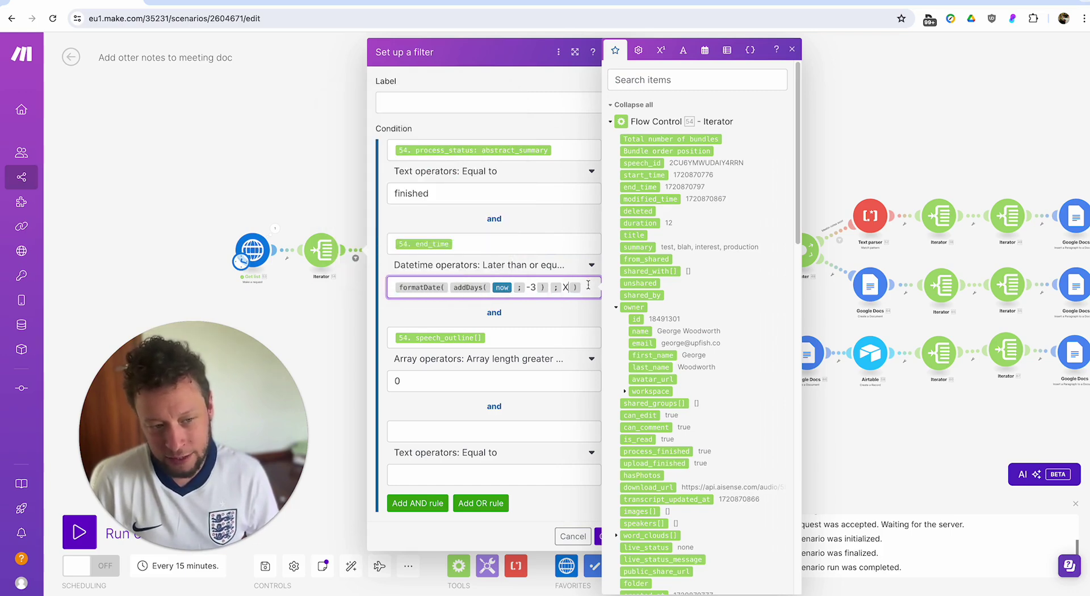
drag(588, 285, 417, 287)
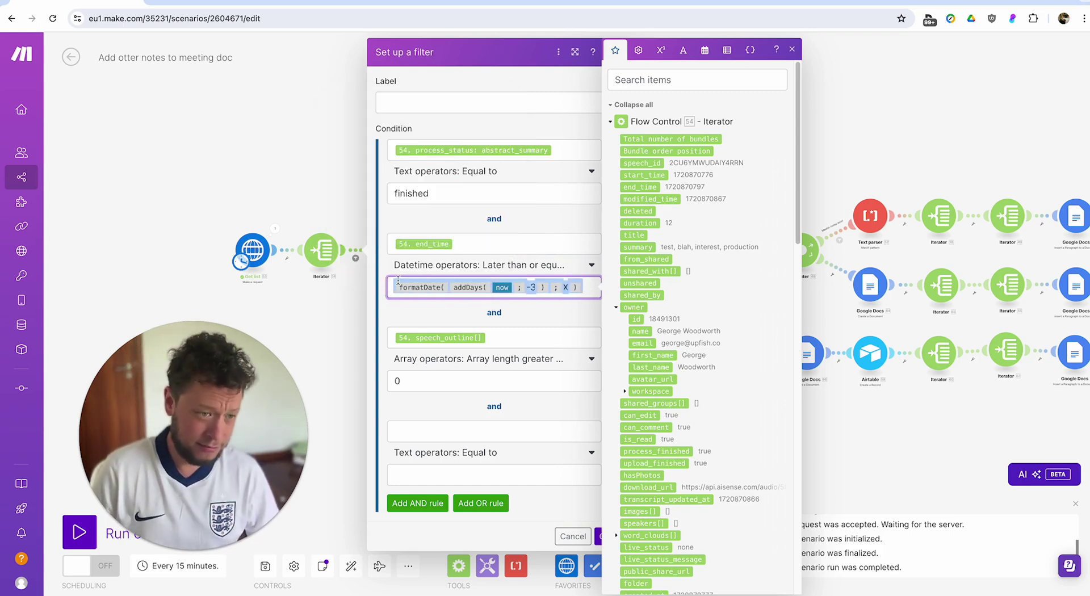
click(440, 432)
click(437, 480)
text(formatDate( addDays( now ; -3 ) ; X ))
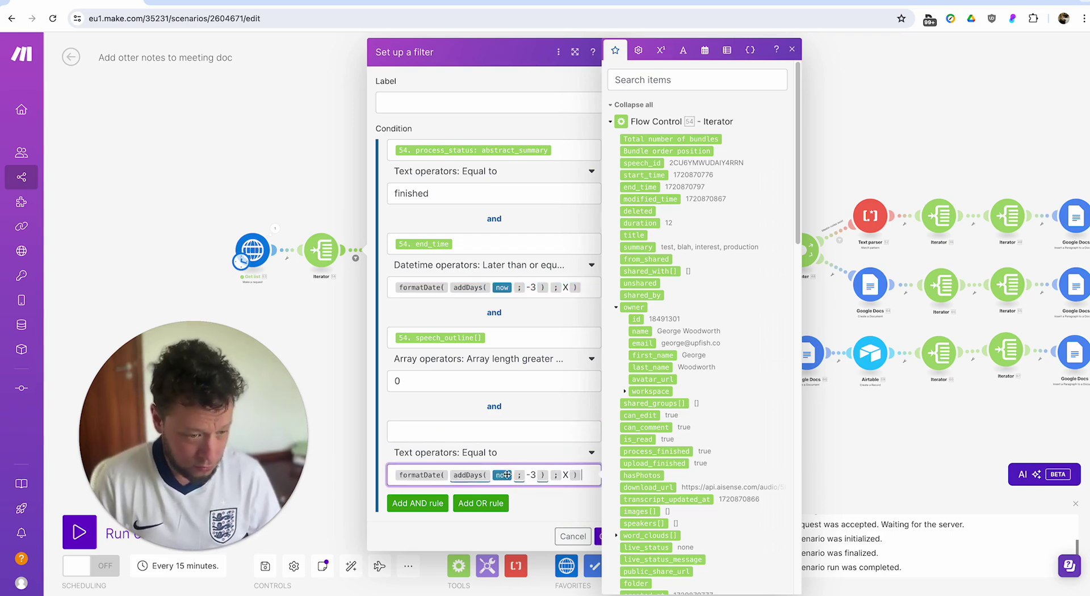
click(536, 474)
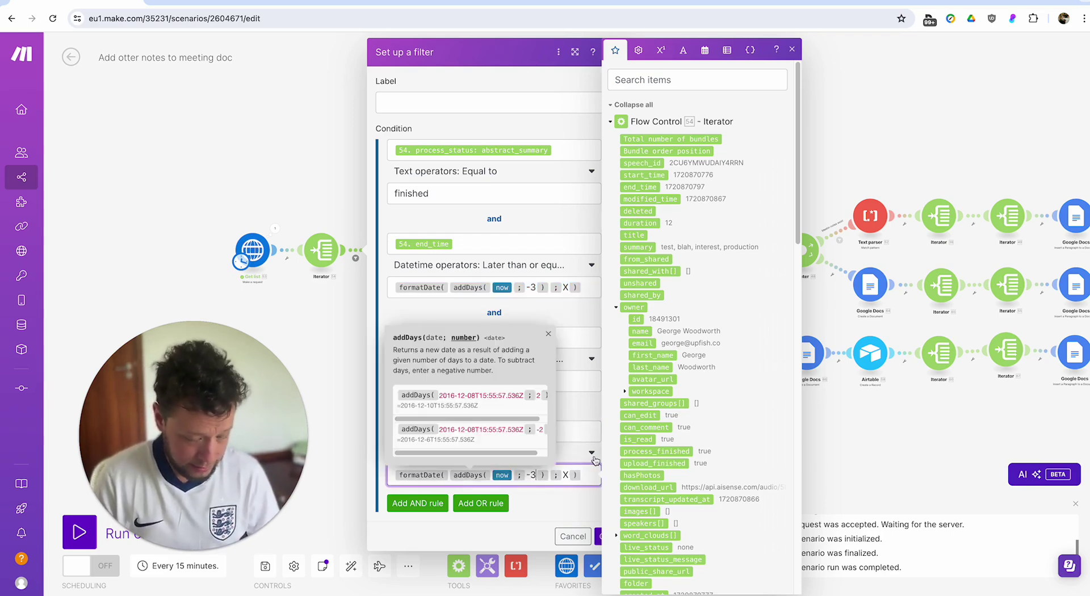
click(566, 427)
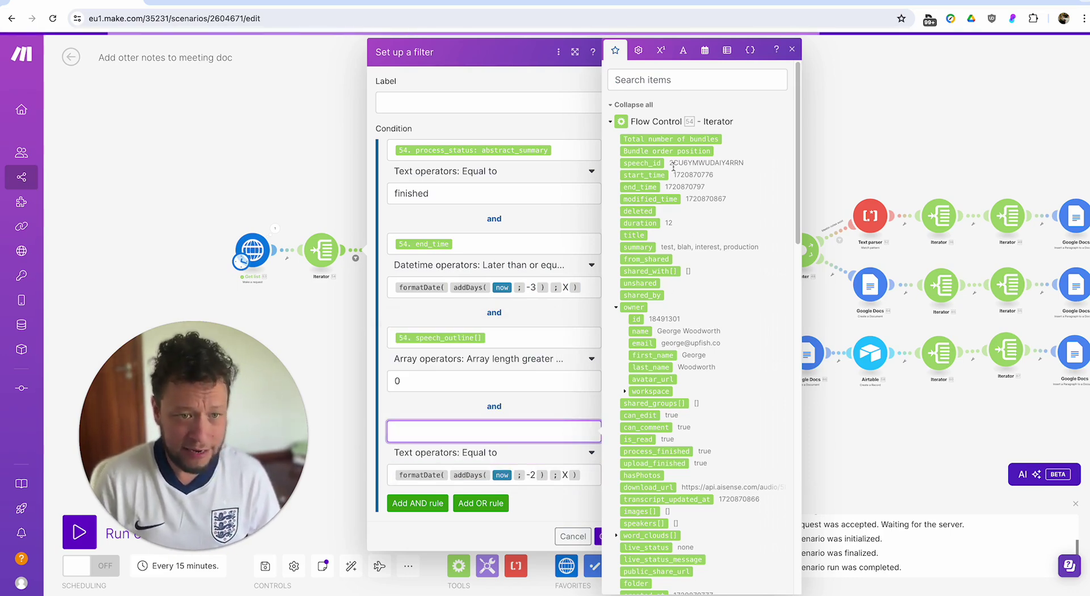
click(653, 187)
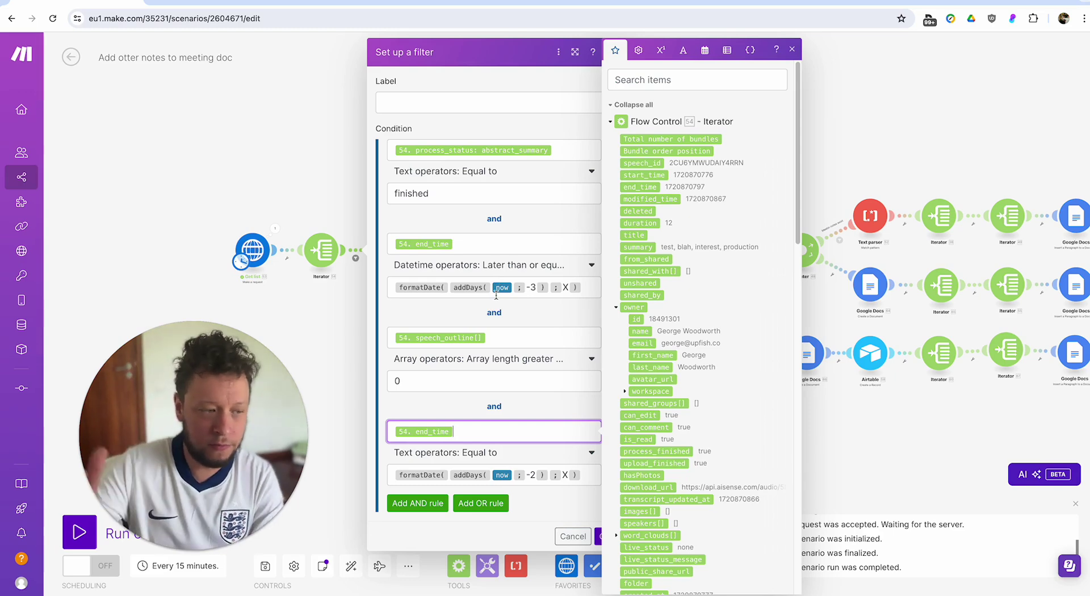
Change the end_time condition's day offset to -2 and delete the extra fourth end_time rule.
click(529, 286)
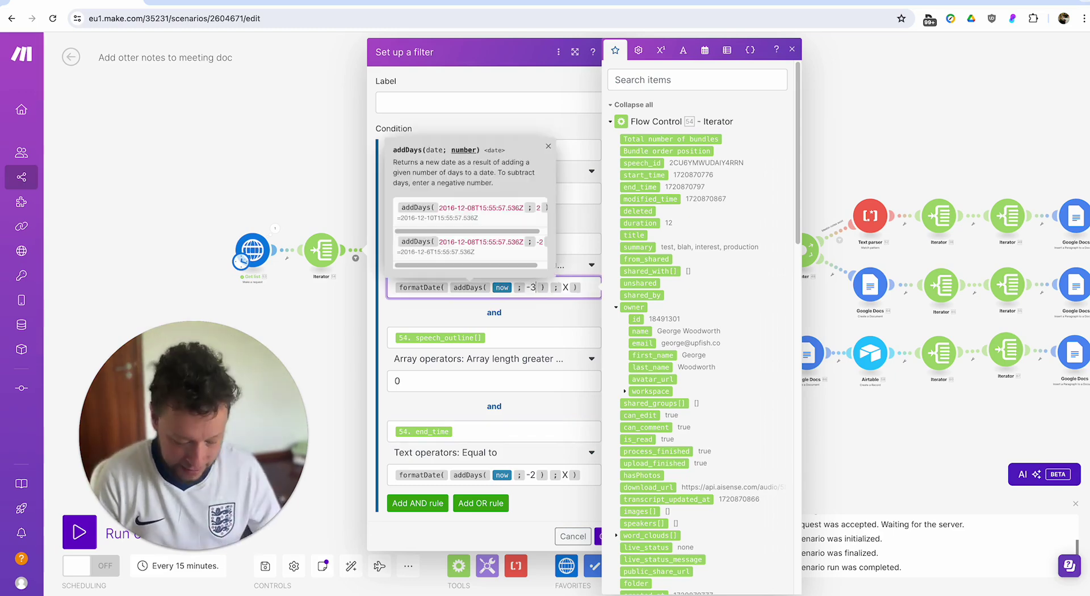
click(533, 476)
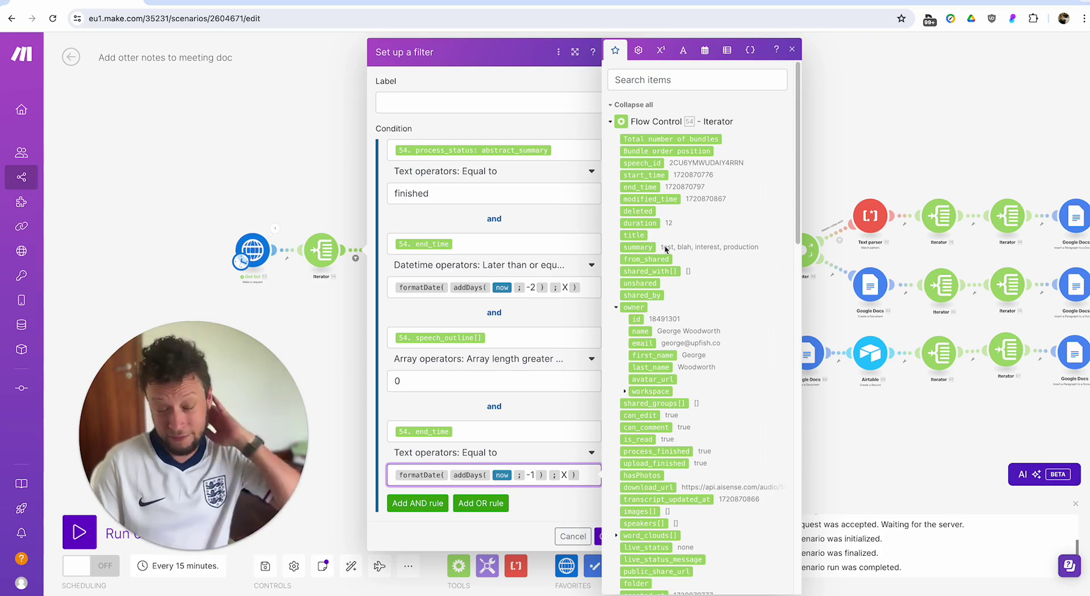
scroll(670, 314, down, 3)
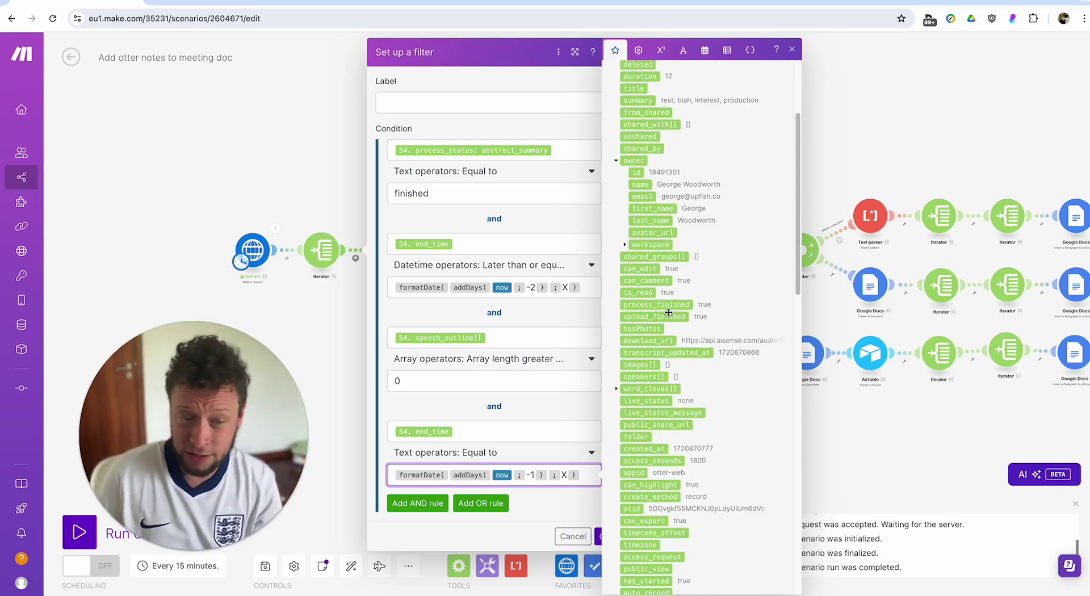
scroll(670, 313, up, 1)
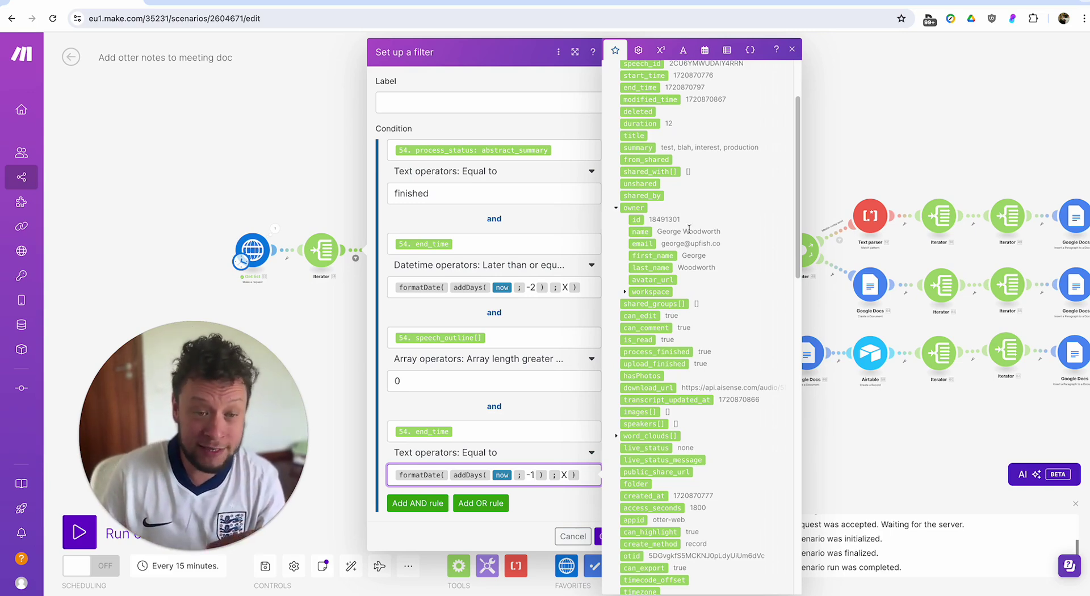
scroll(737, 219, up, 2)
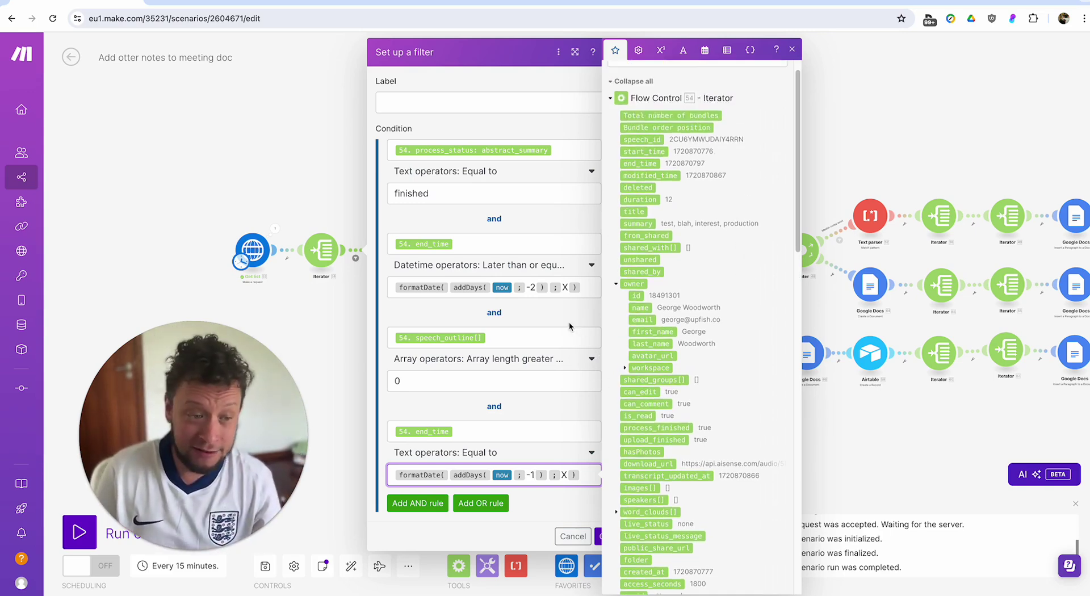
click(446, 377)
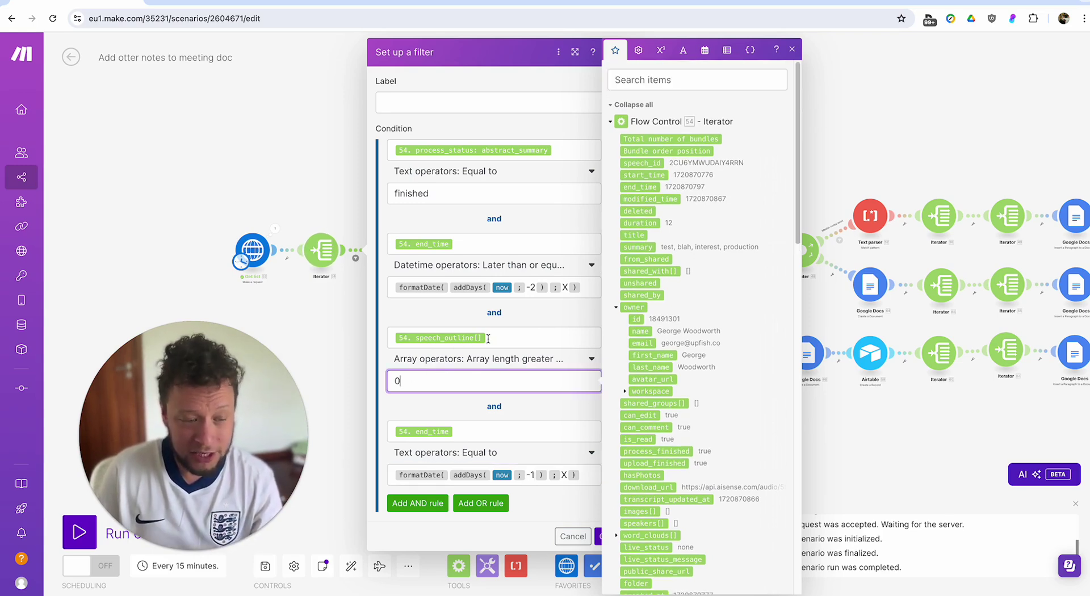
click(565, 412)
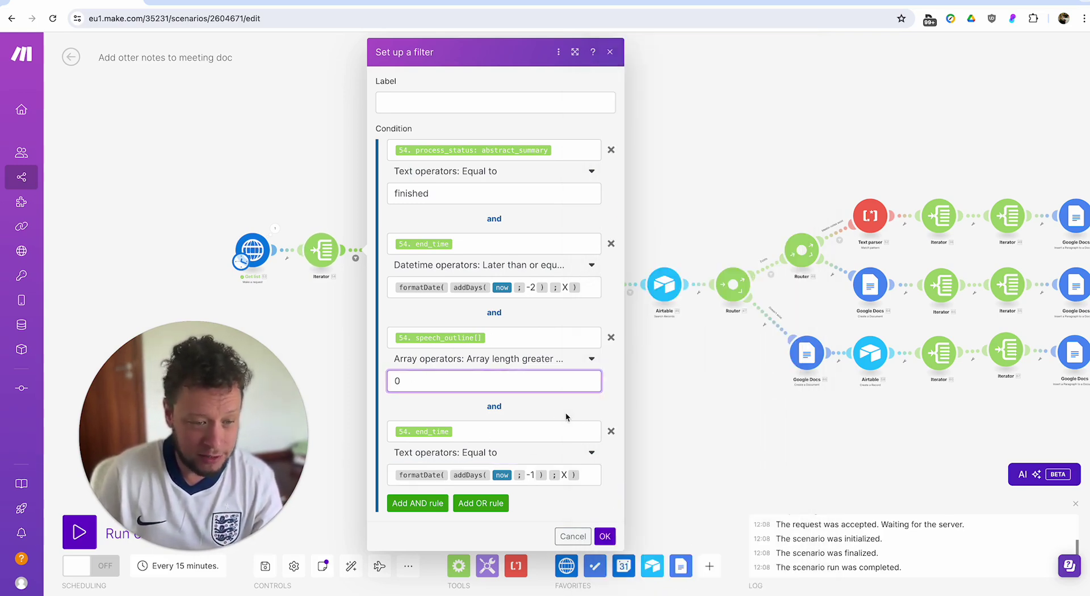
Save the filter, check the Get action items request URL using otid, then return to Otter.
click(610, 431)
click(602, 442)
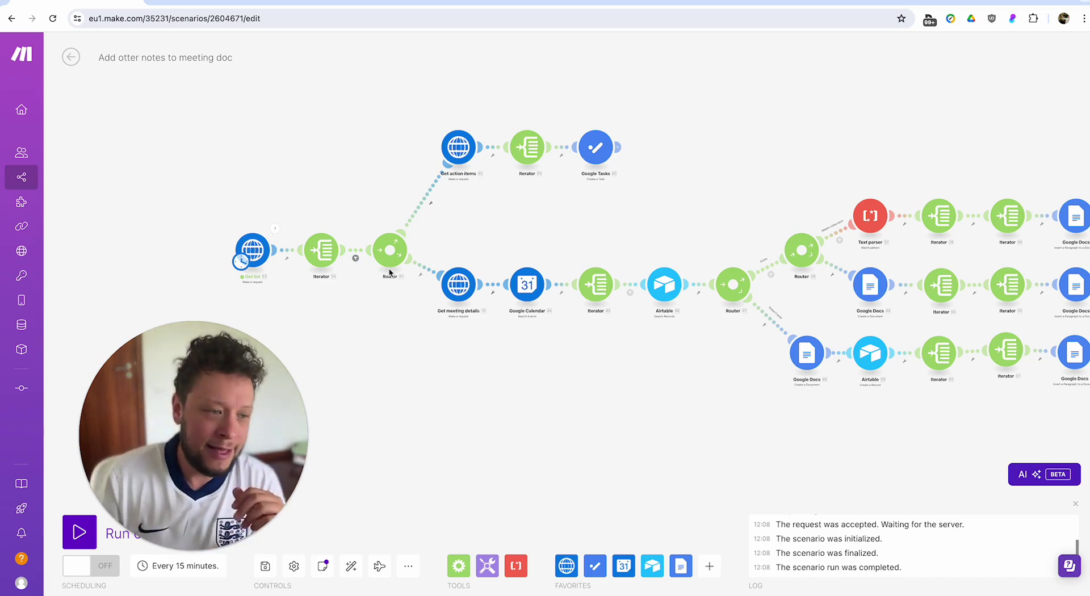
click(464, 155)
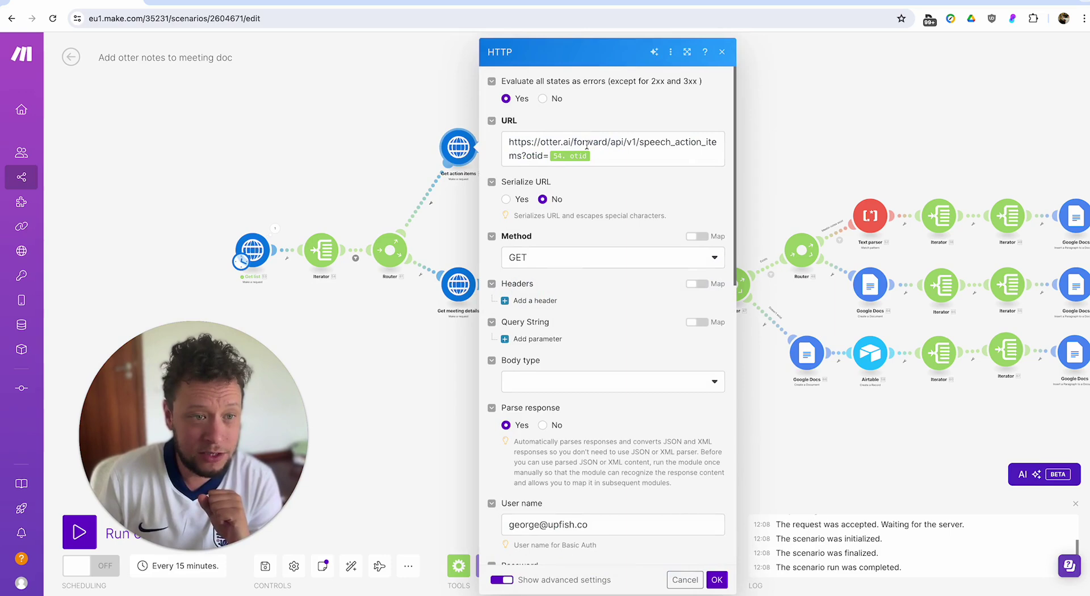
drag(574, 142, 542, 152)
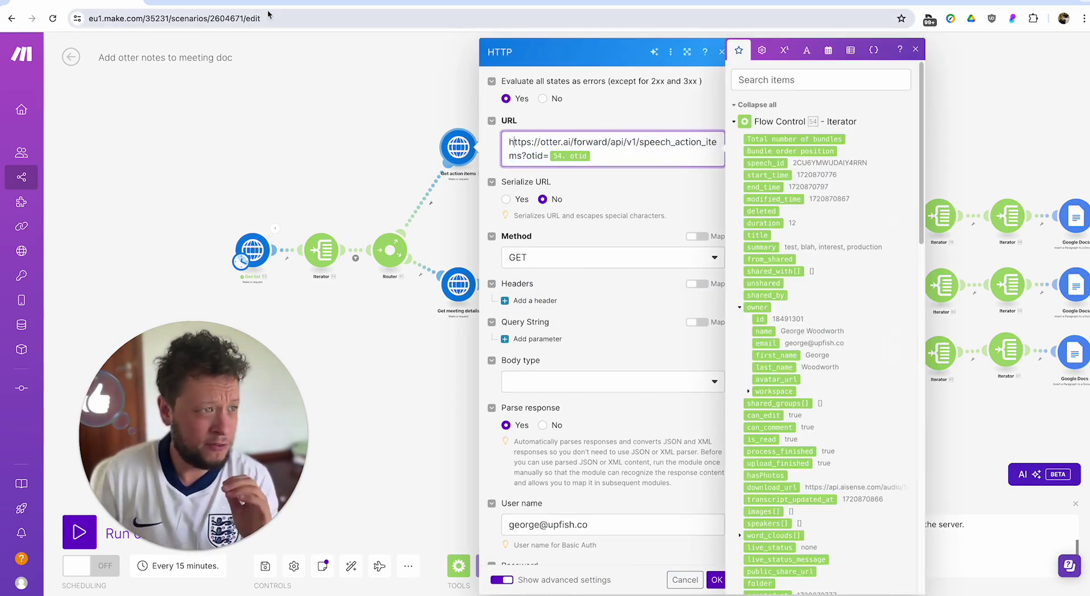
click(237, 11)
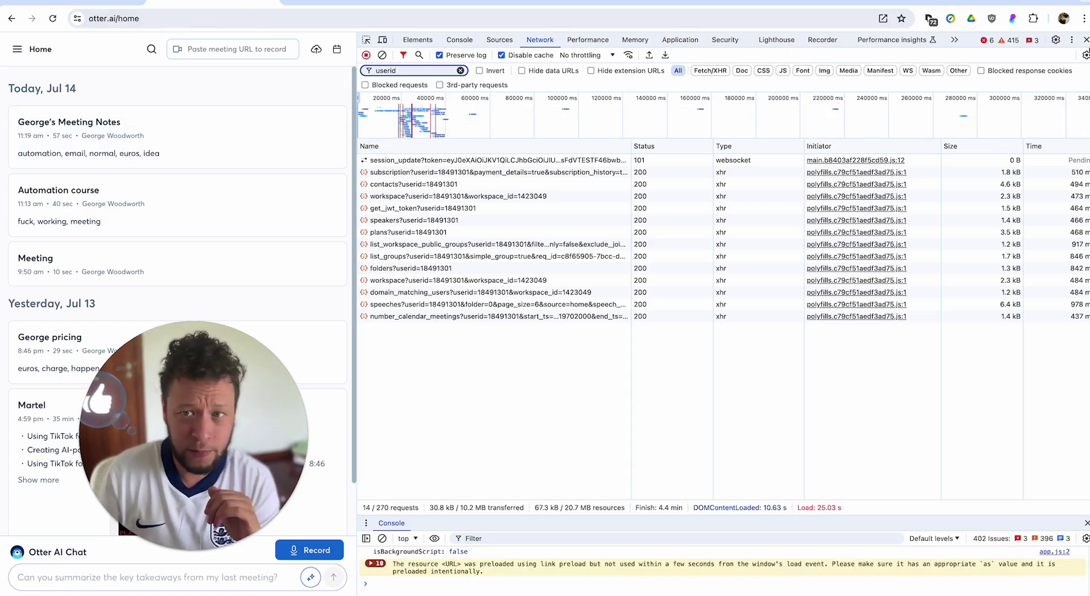
Add a 'Call Jeff' action item to Otter.ai's Automation course conversation, then go back to Make.
click(1086, 41)
click(394, 195)
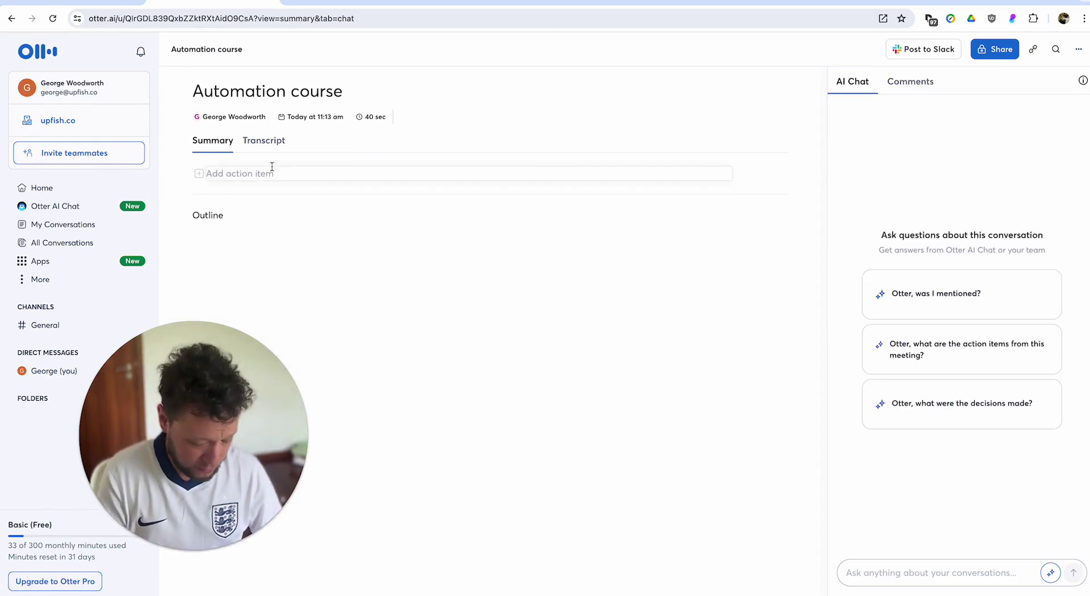
text(Call)
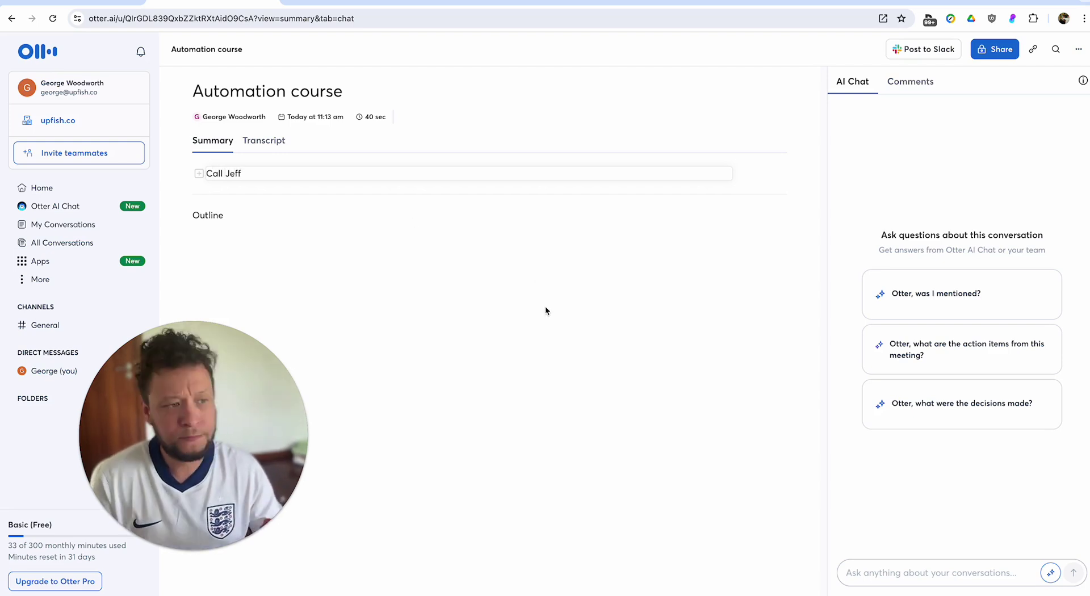
text( Jeff)
key(Return)
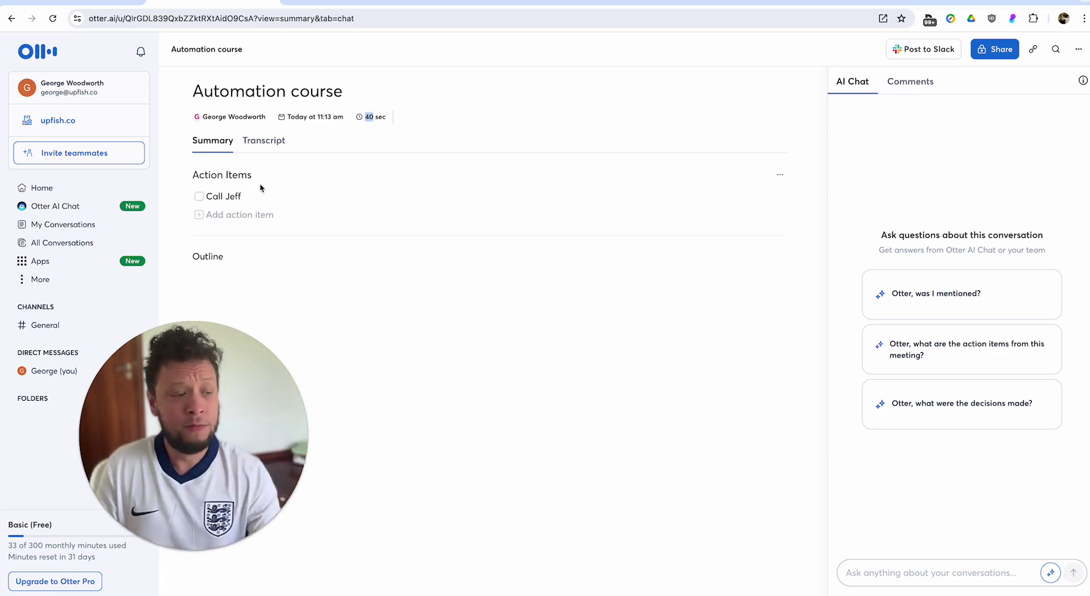
drag(227, 187, 242, 196)
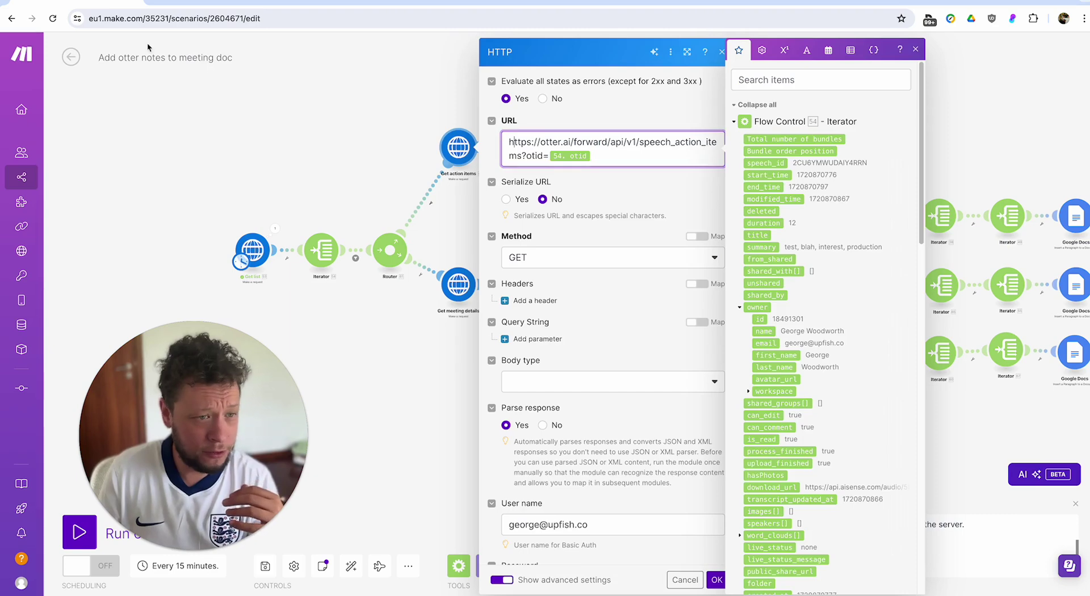
click(316, 114)
Review the action items HTTP request URL with the speech_action_items?otid= path, closing without changes.
click(458, 147)
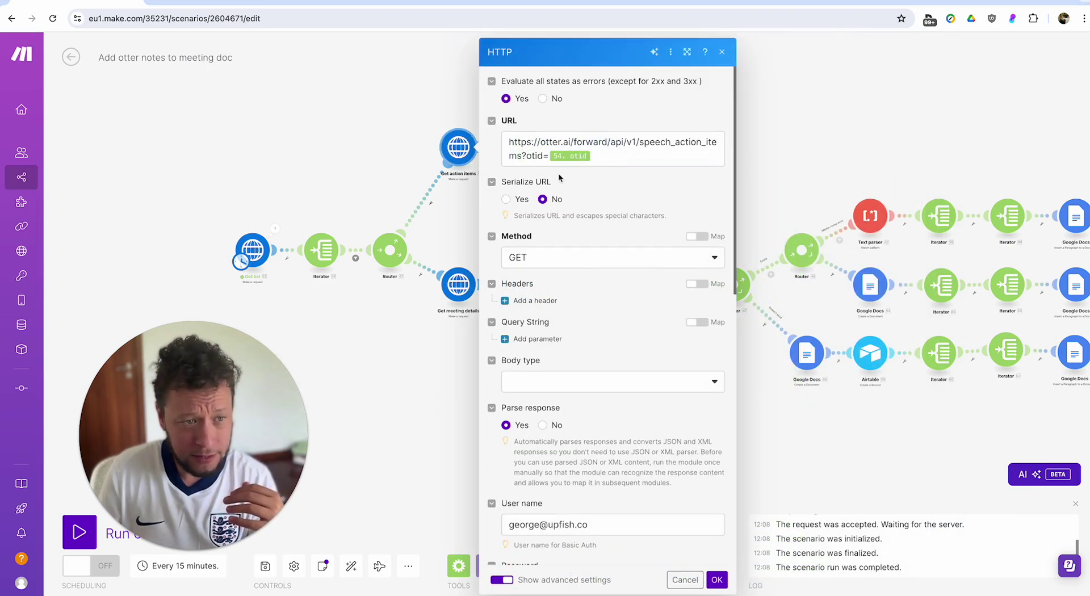
click(602, 161)
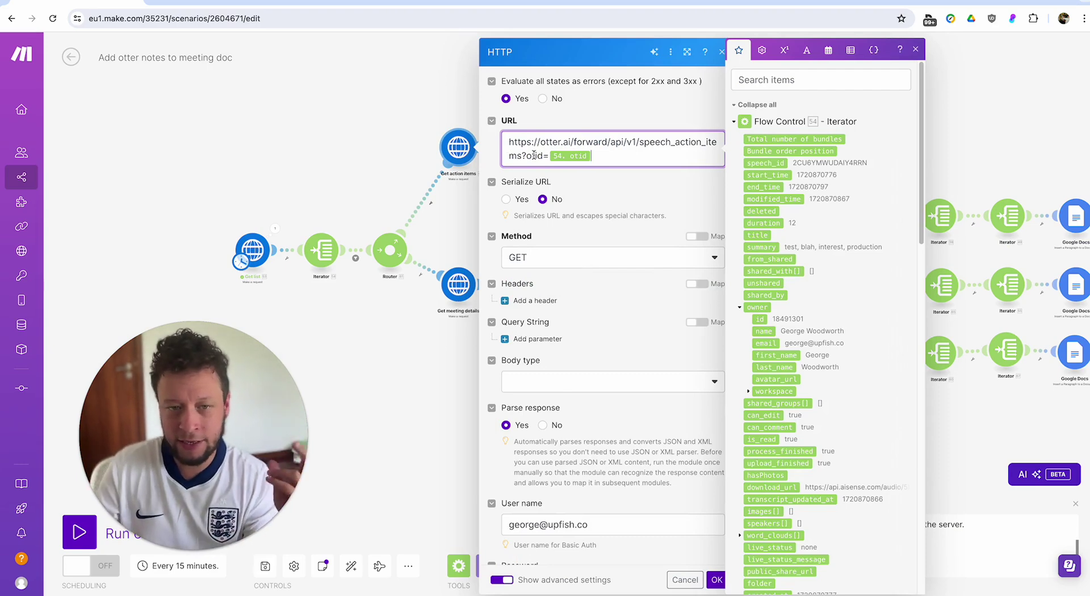
drag(611, 142, 593, 157)
click(593, 156)
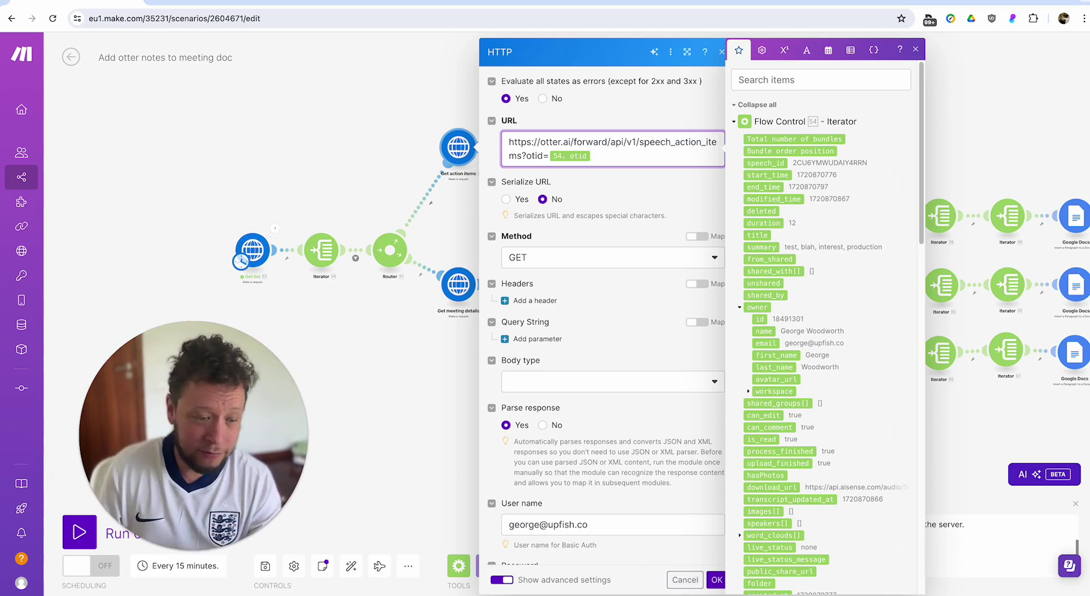
click(686, 583)
Check the action-items Iterator and the Google Tasks task created in the Reclaim list.
click(527, 147)
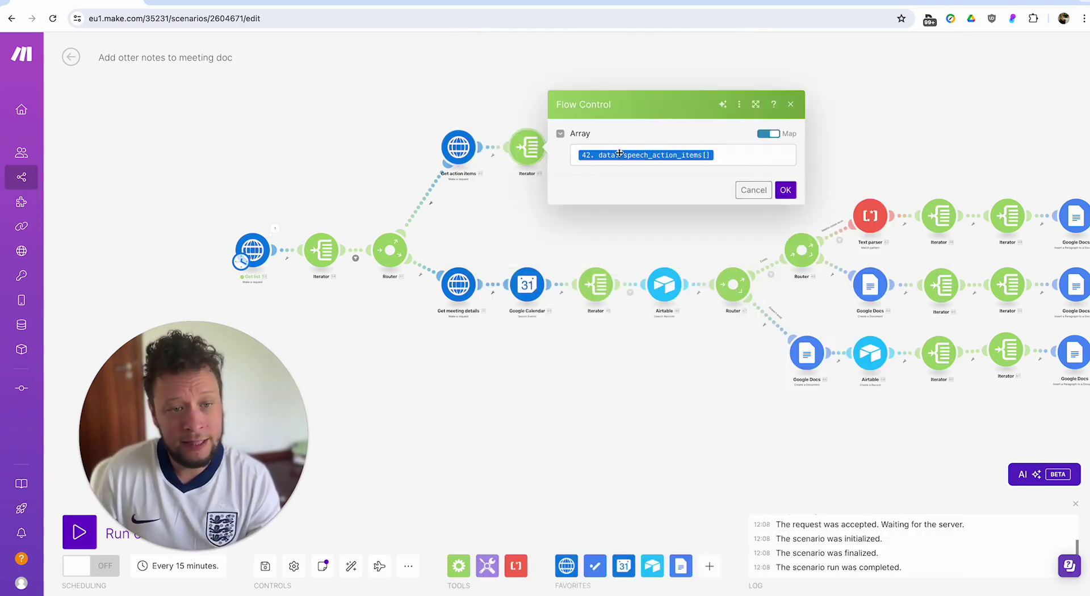
click(662, 218)
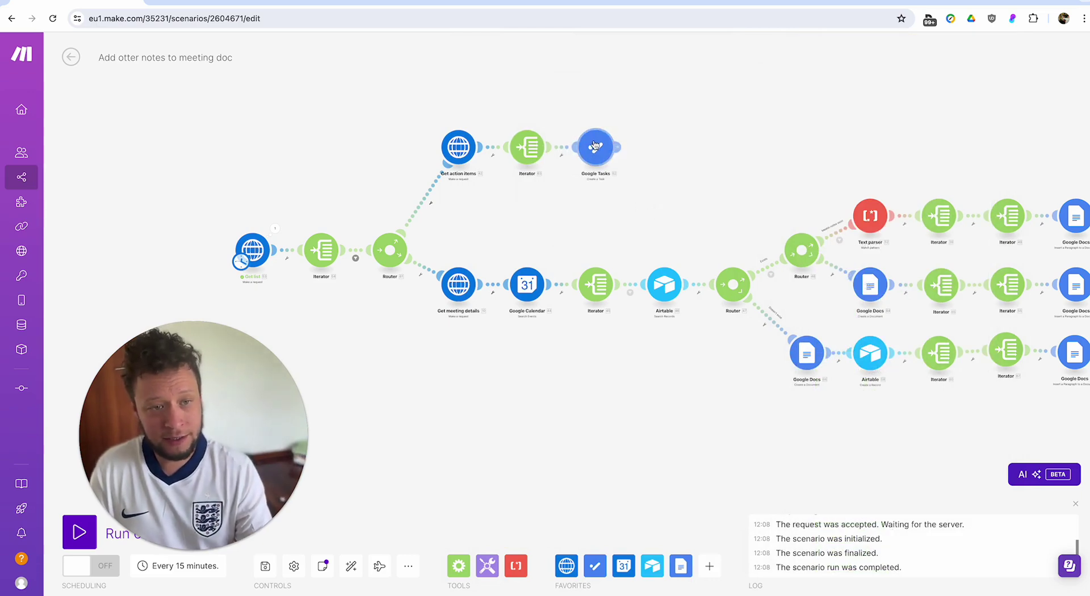
click(610, 160)
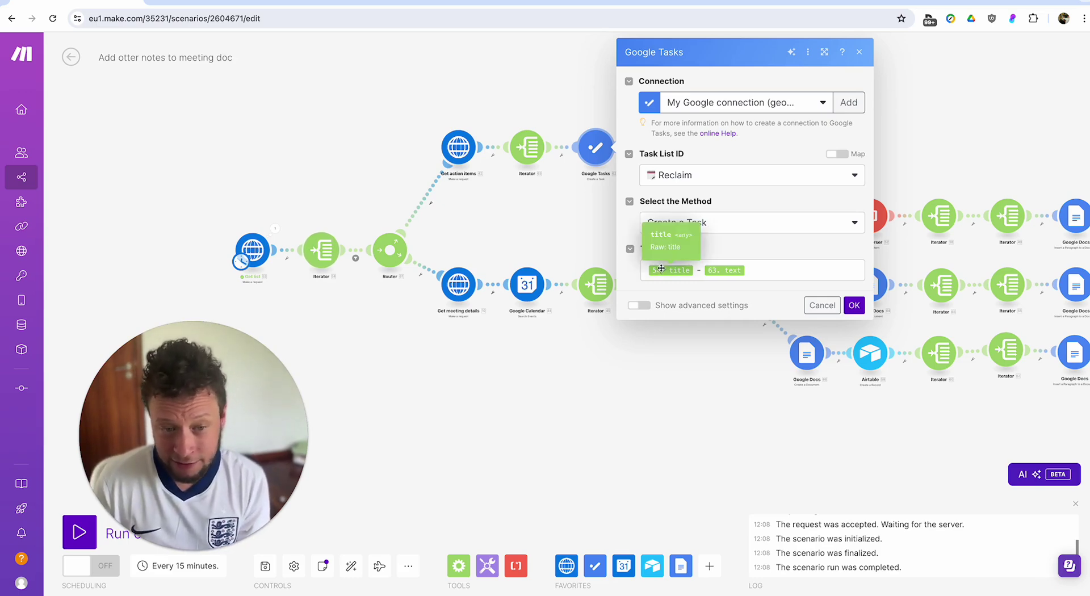
click(534, 207)
Load reclaim.ai in a new browser tab, then return to the Otter conversation.
click(442, 8)
text(reclaim)
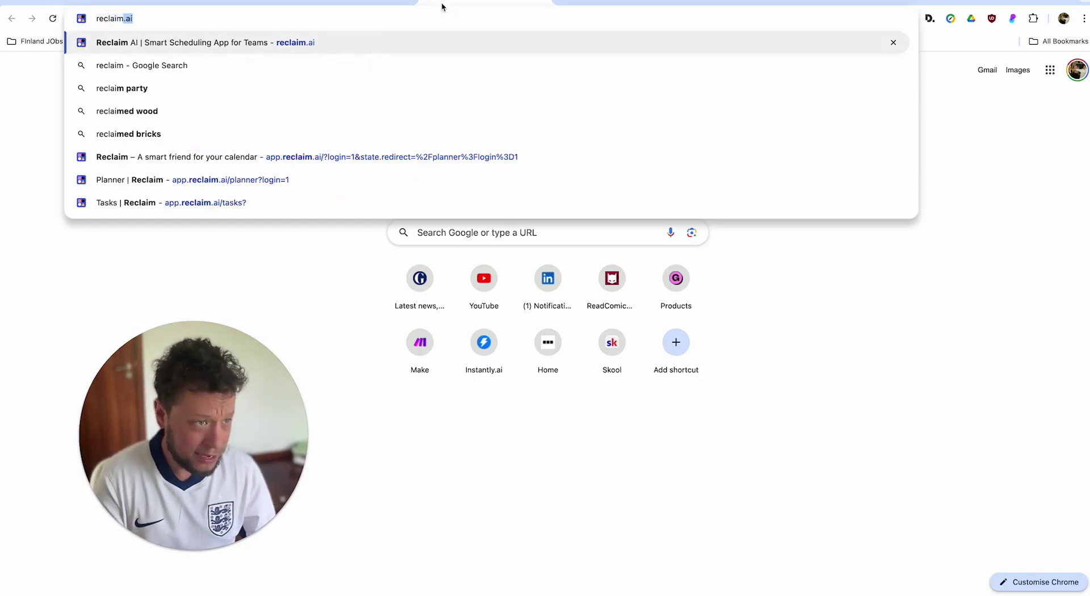
key(Return)
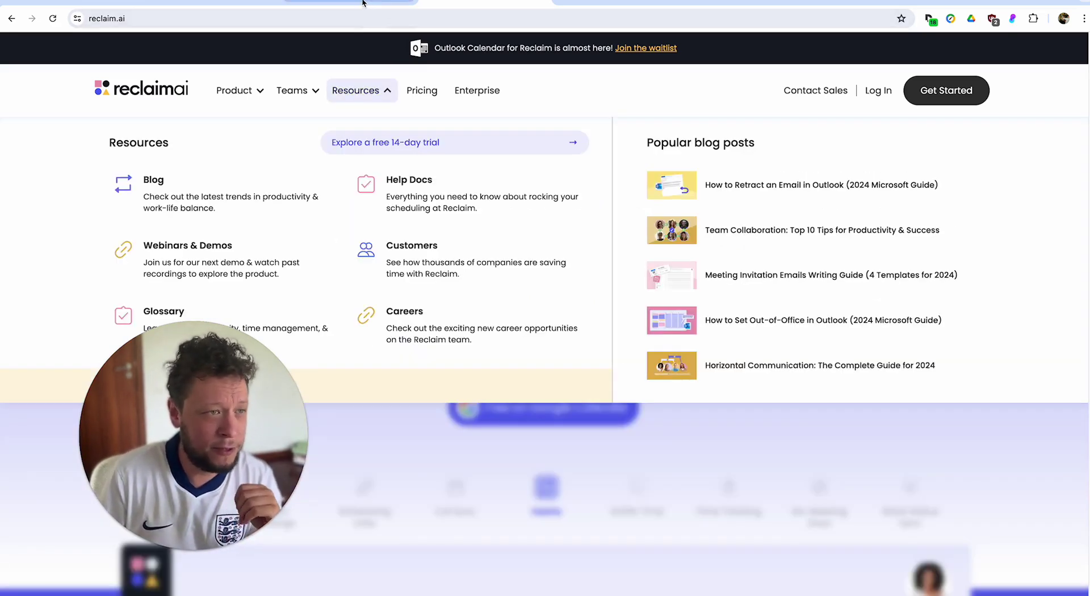
click(255, 6)
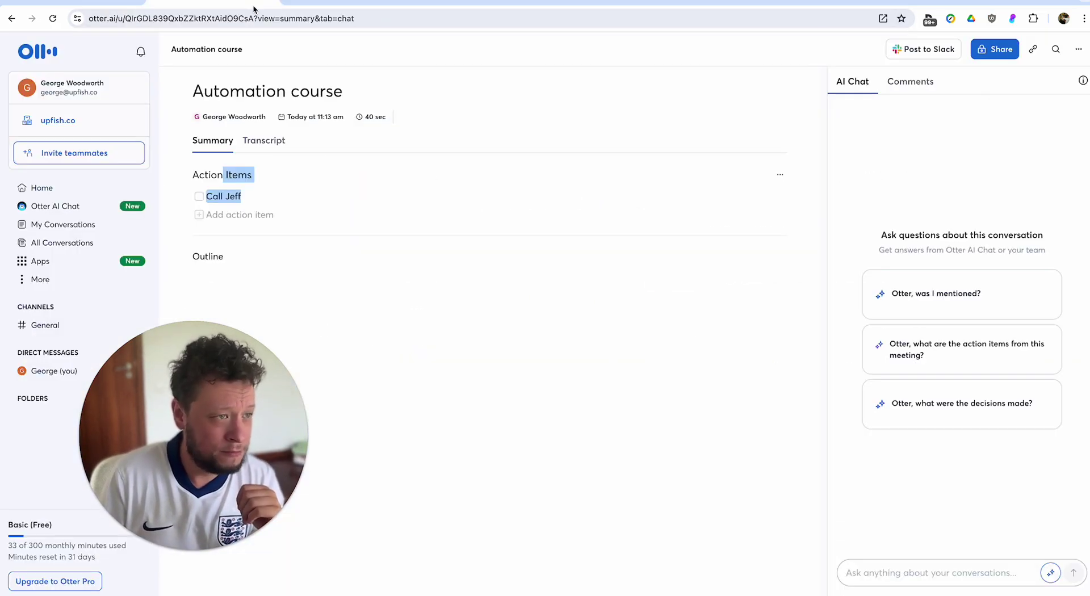
Pan the scenario into view and open Get meeting details, a GET to Otter's speech endpoint.
click(107, 1)
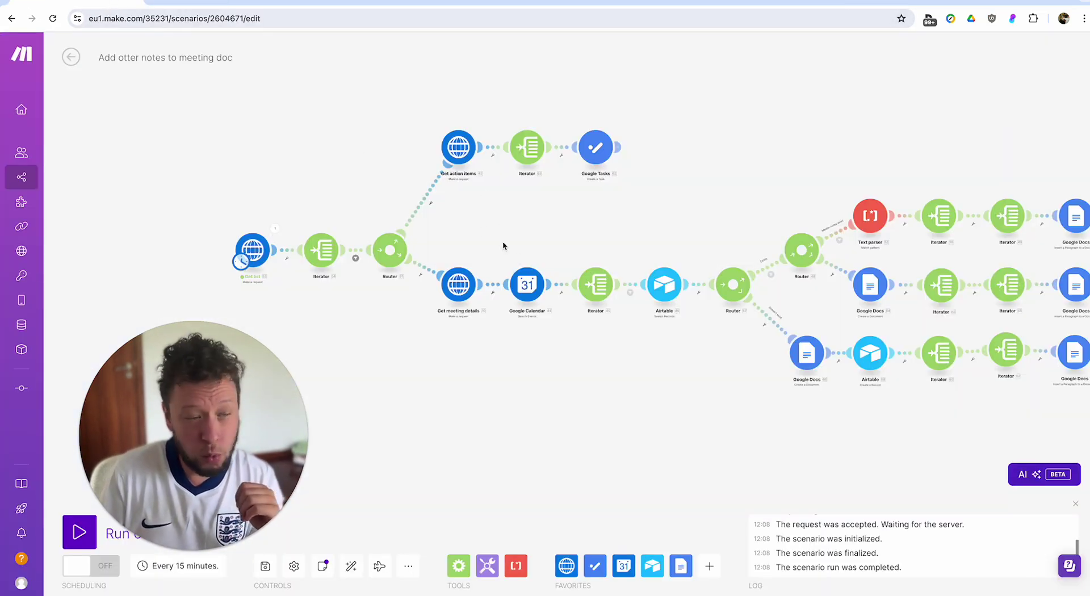
drag(496, 216, 515, 203)
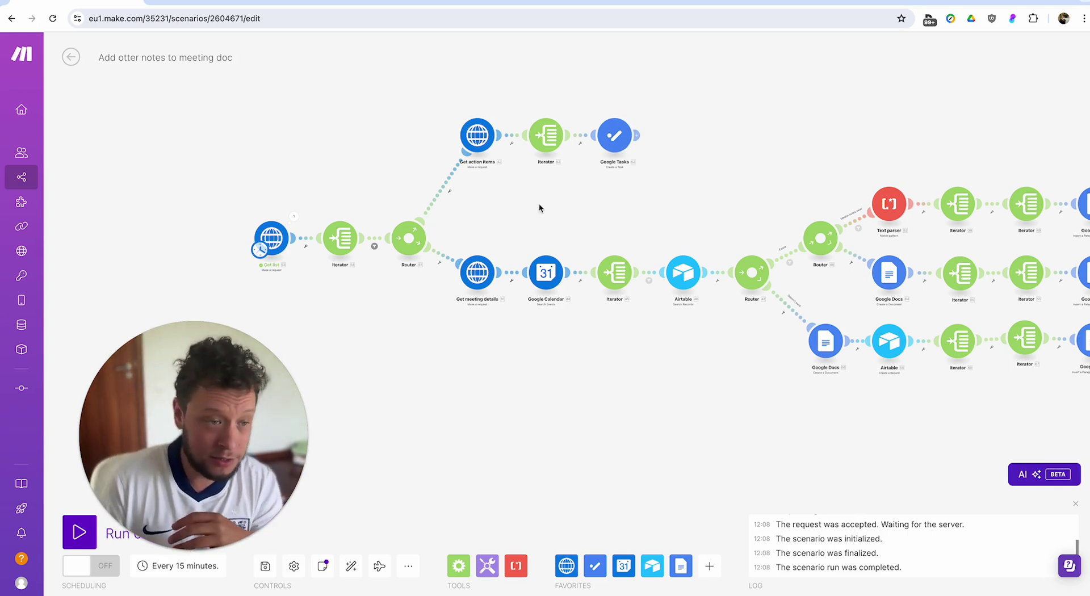
drag(538, 203, 568, 180)
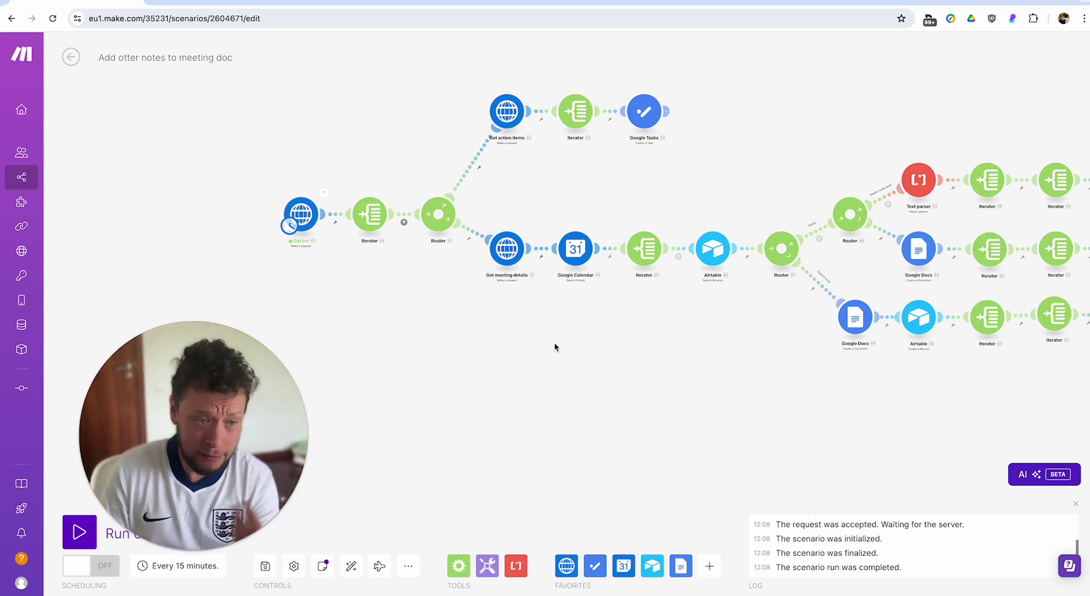
click(488, 248)
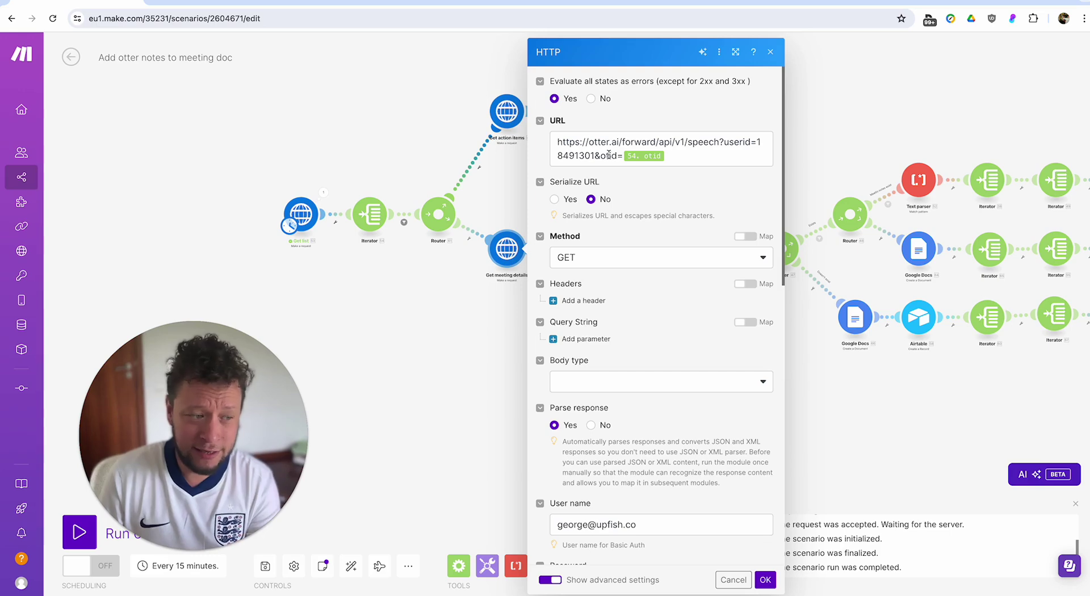
click(482, 448)
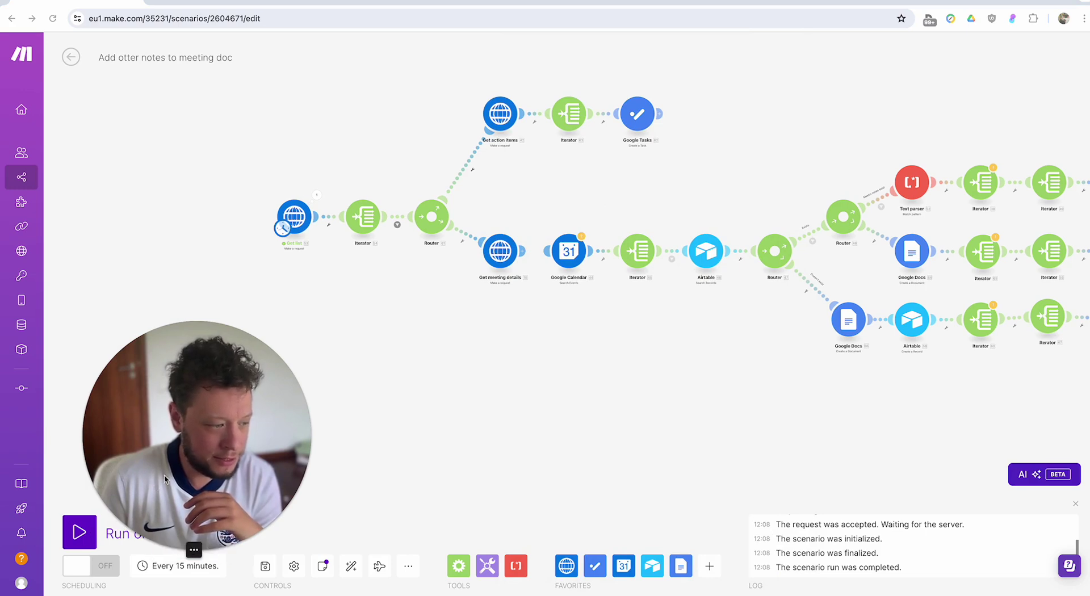
Run the scenario once and inspect the two action items in the Iterator's output.
click(82, 531)
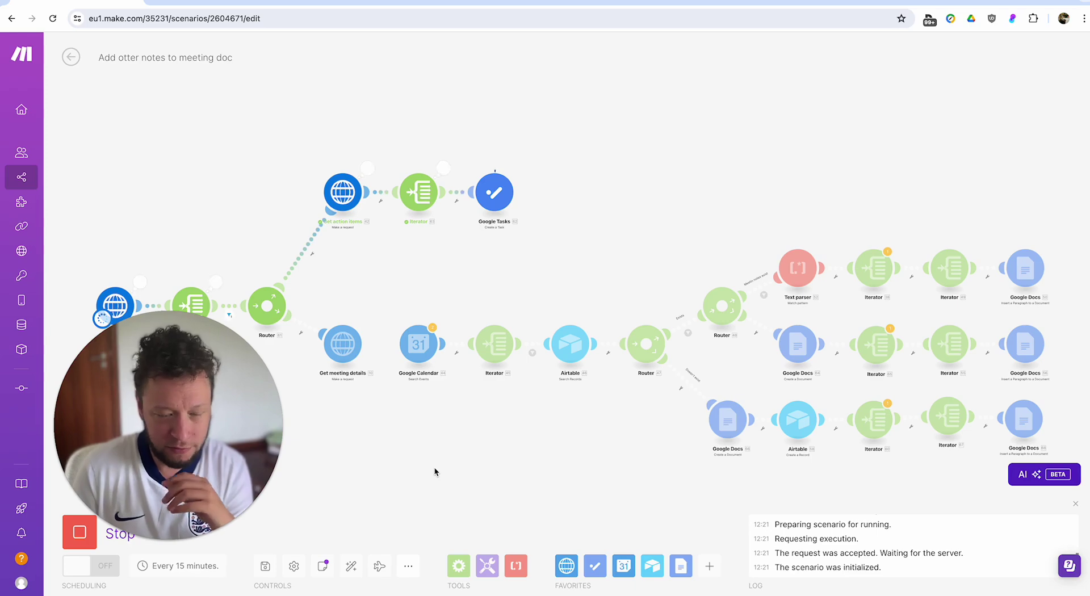
click(443, 168)
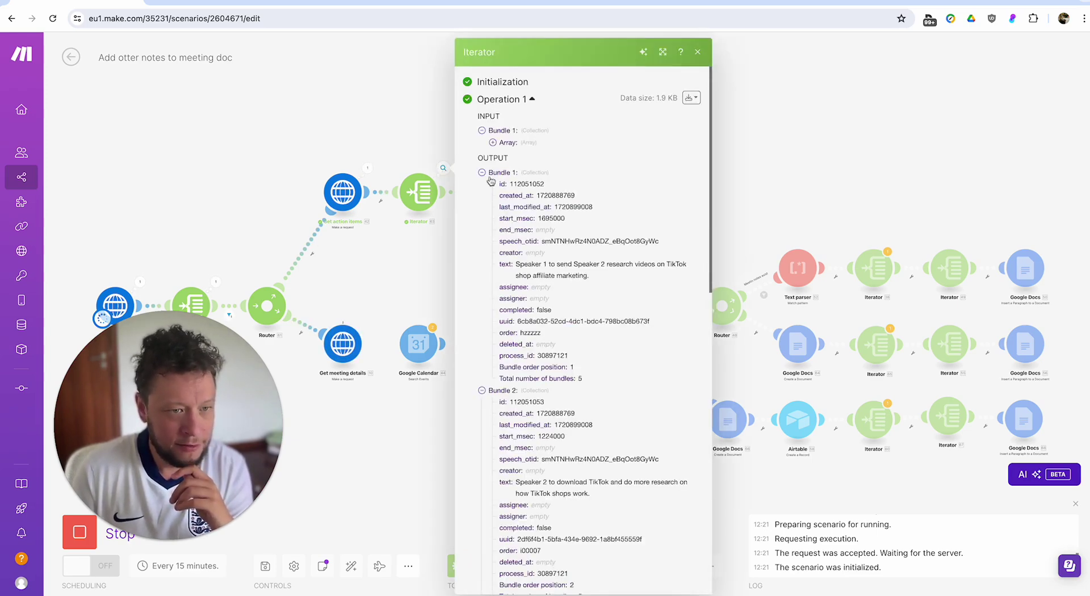
drag(532, 264, 621, 278)
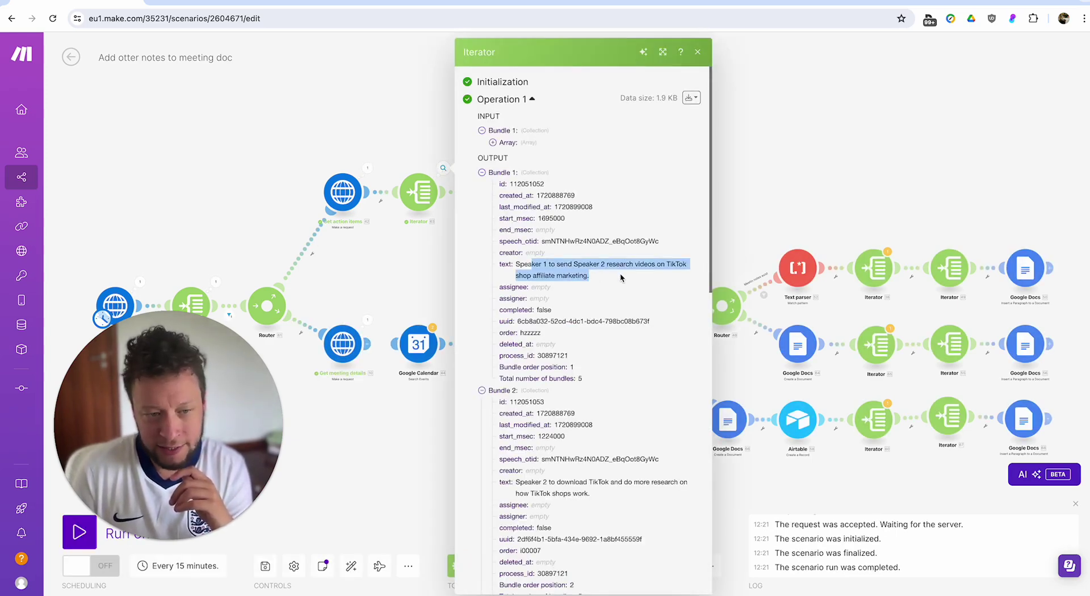
scroll(546, 352, down, 2)
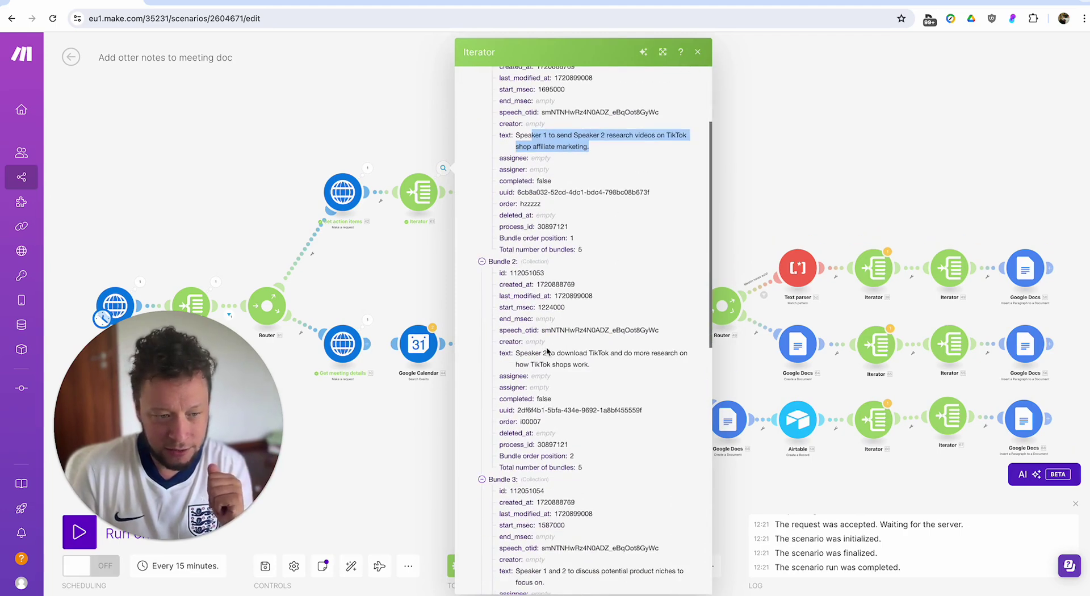
drag(546, 352, 663, 369)
key(Escape)
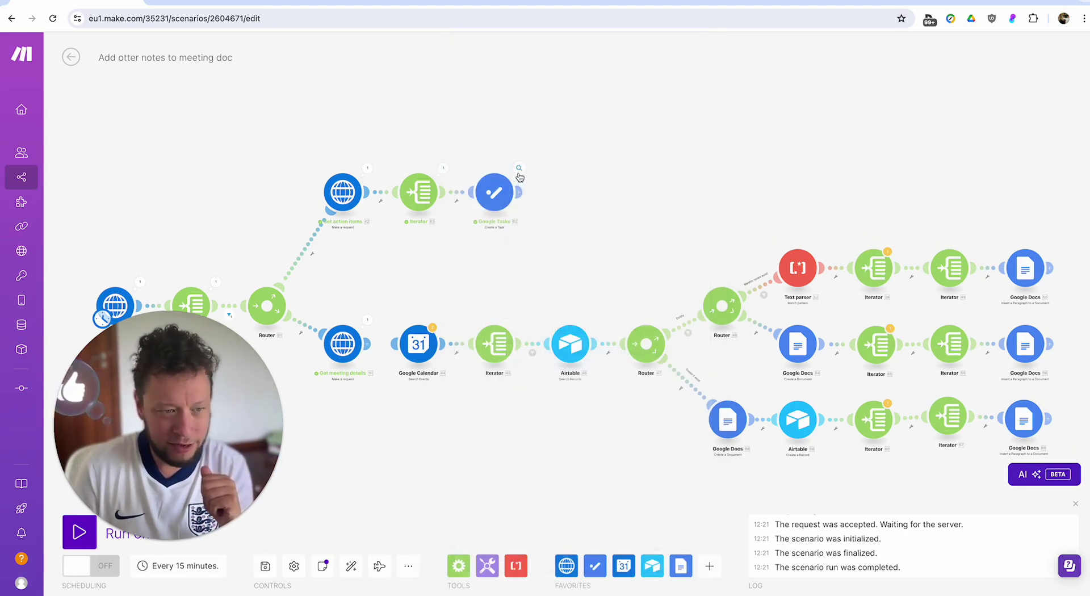
Inspect the Google Tasks module's first operation output and pan the canvas right.
click(519, 169)
click(583, 139)
click(433, 269)
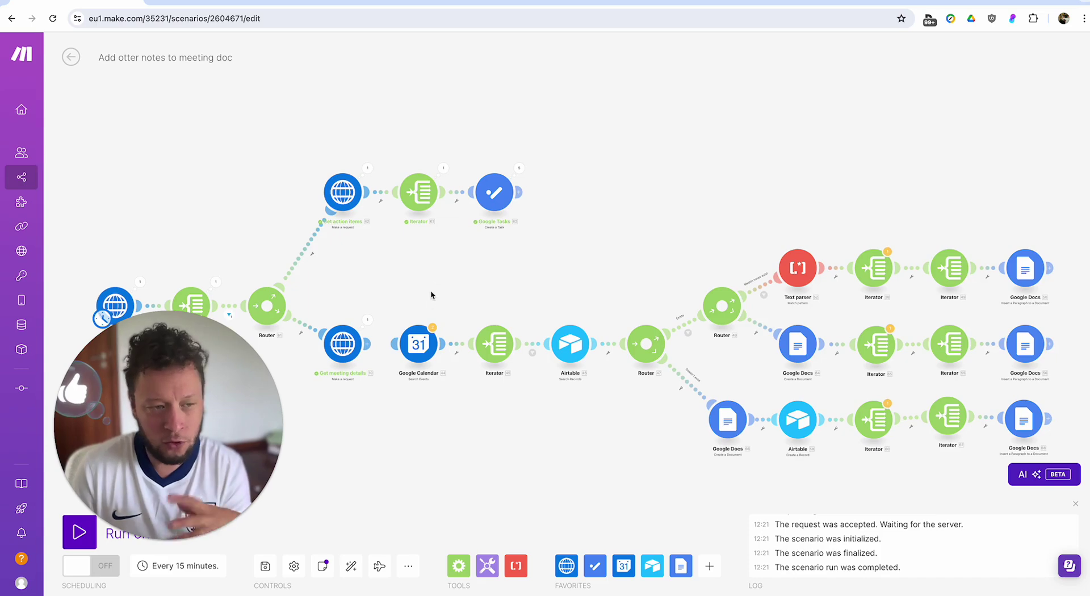
drag(428, 297, 550, 254)
Open the Get meeting details output (status 200) and expand Data > speech to read the summary.
click(489, 277)
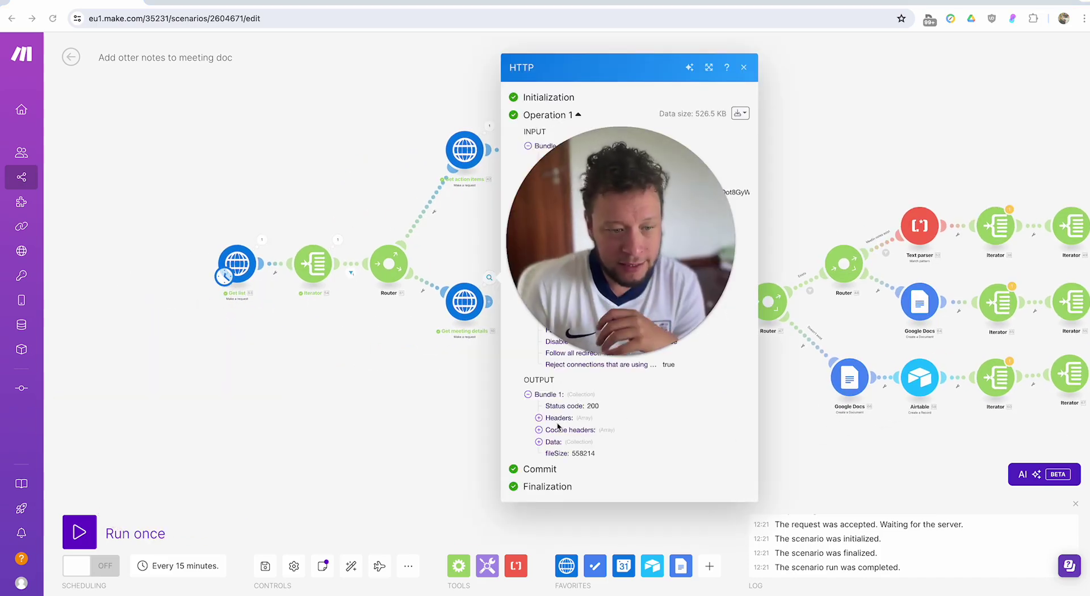
click(548, 442)
click(585, 452)
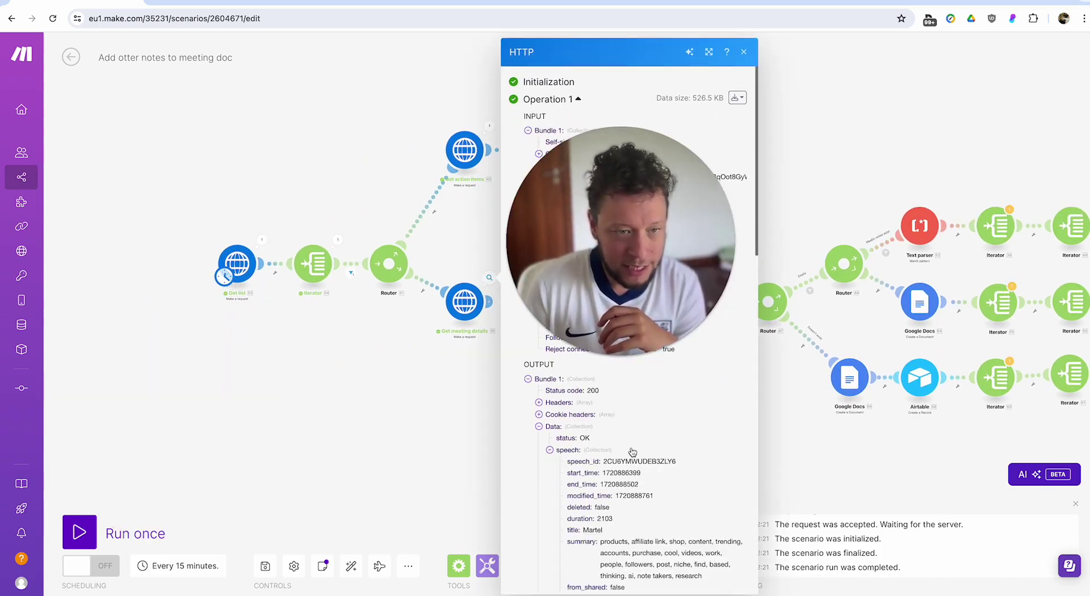
scroll(631, 452, down, 3)
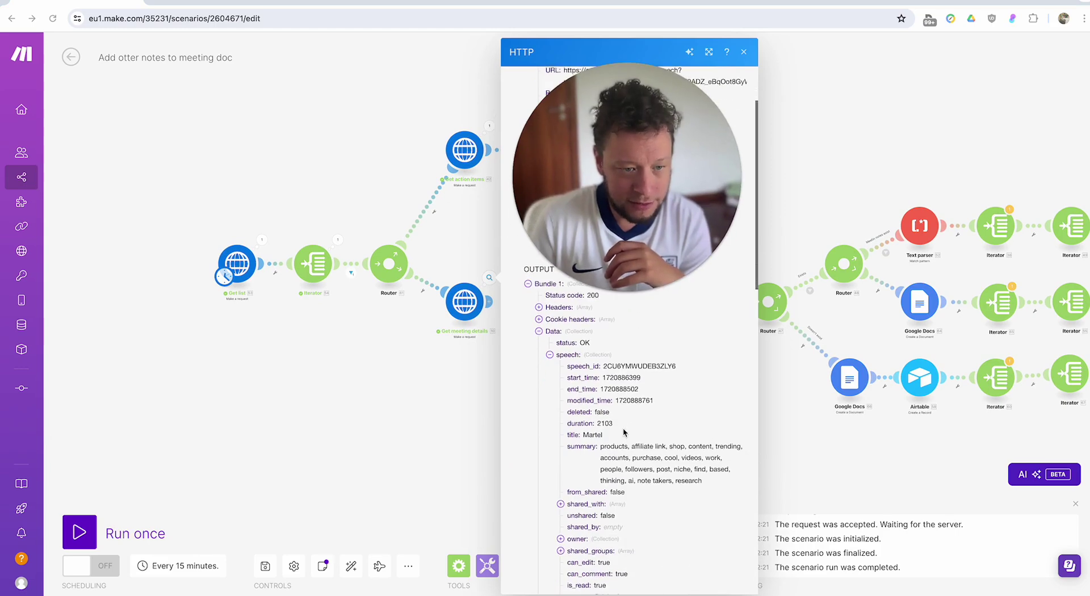
scroll(623, 433, down, 12)
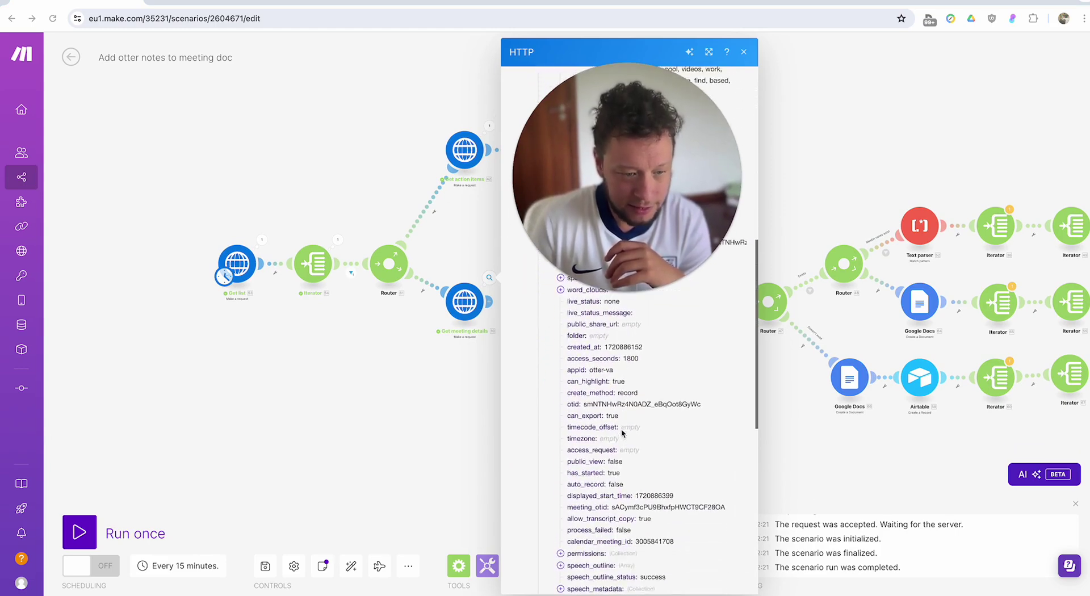
scroll(622, 433, down, 6)
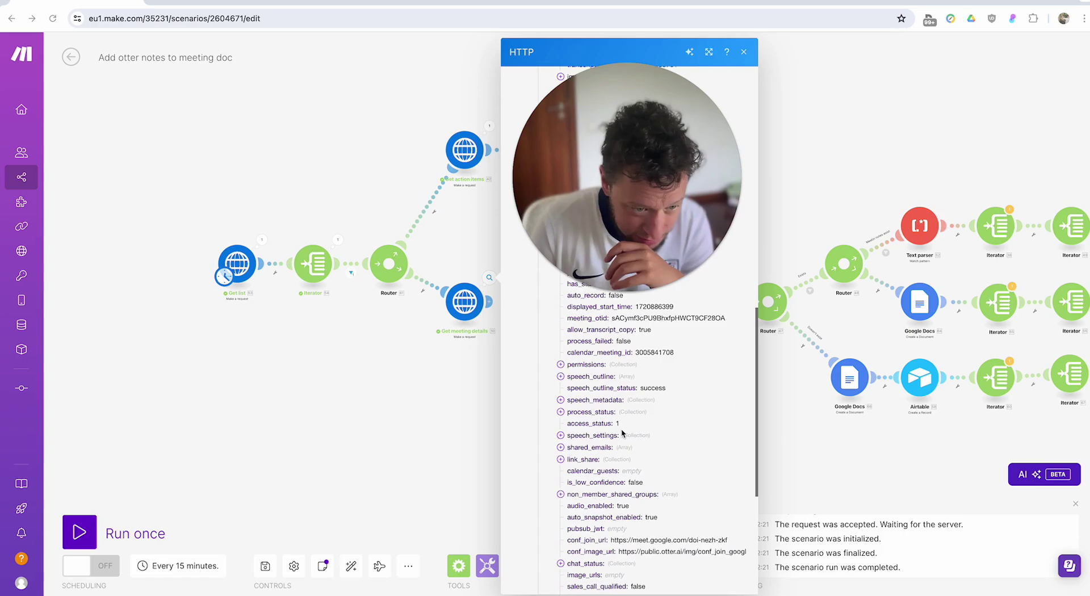
scroll(622, 433, down, 5)
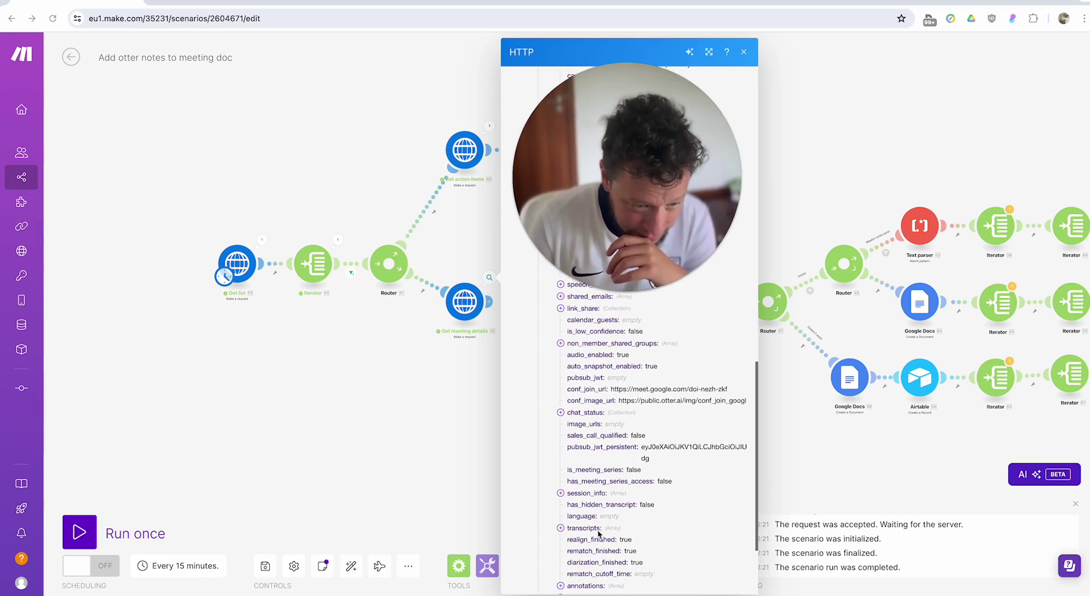
scroll(599, 538, down, 4)
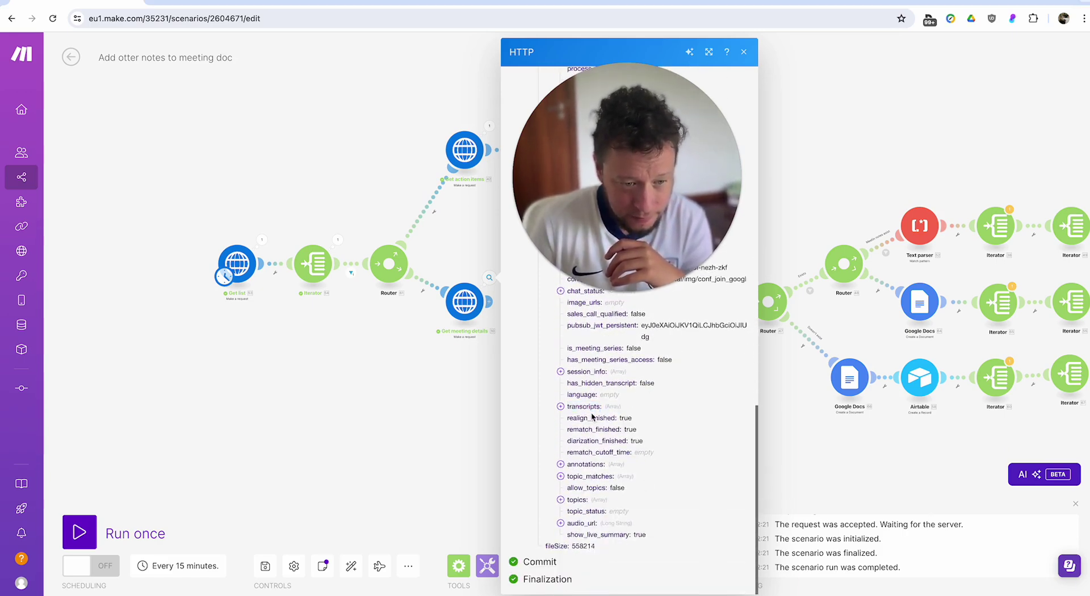
Expand the transcripts array and read through the first transcript entry.
click(585, 406)
click(579, 419)
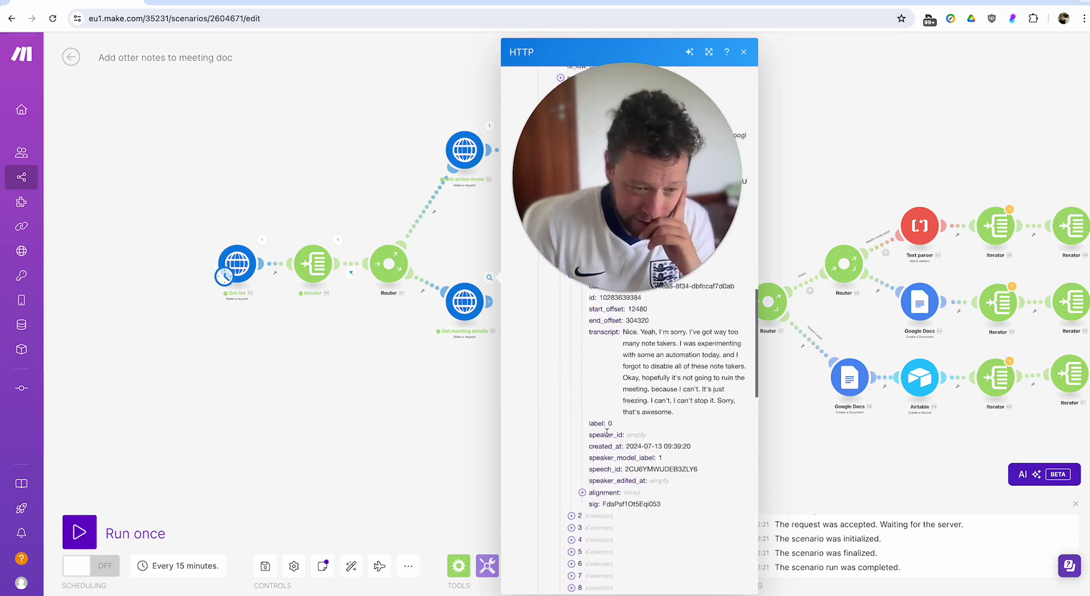
scroll(606, 433, up, 2)
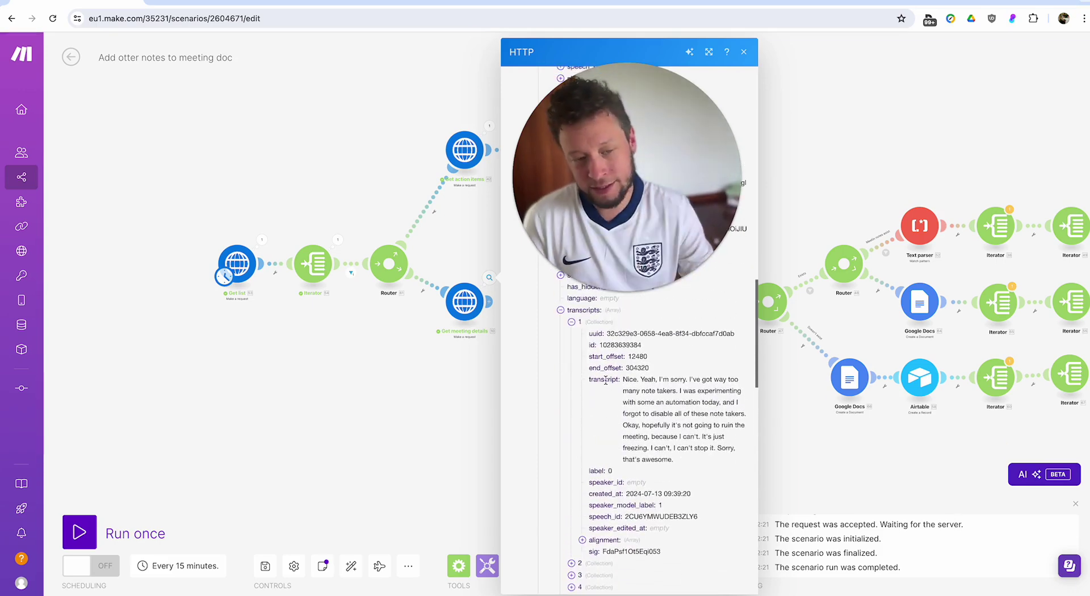
scroll(591, 503, down, 3)
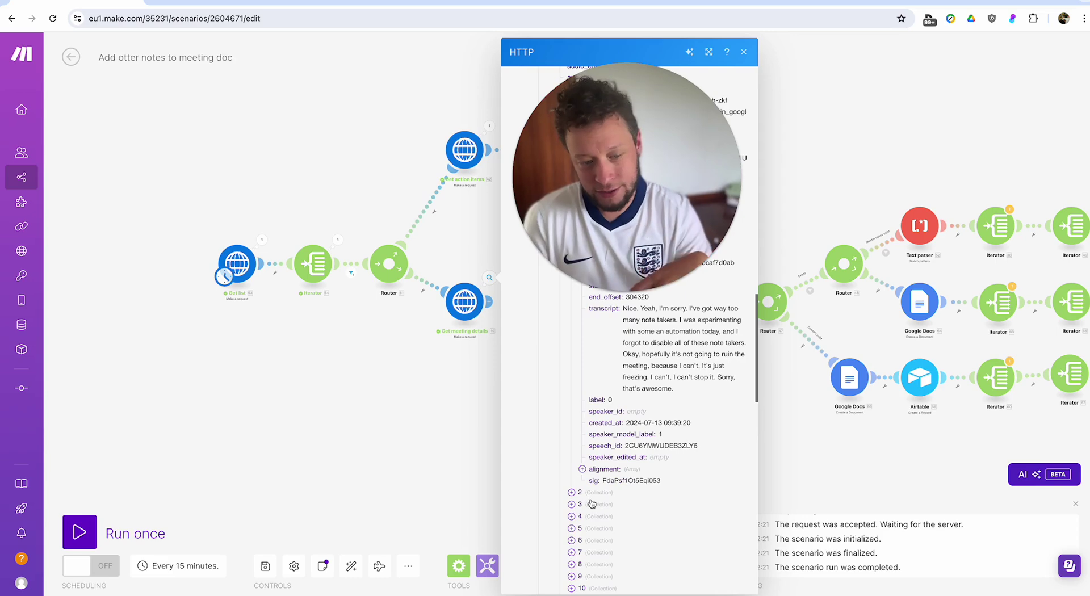
scroll(592, 504, down, 15)
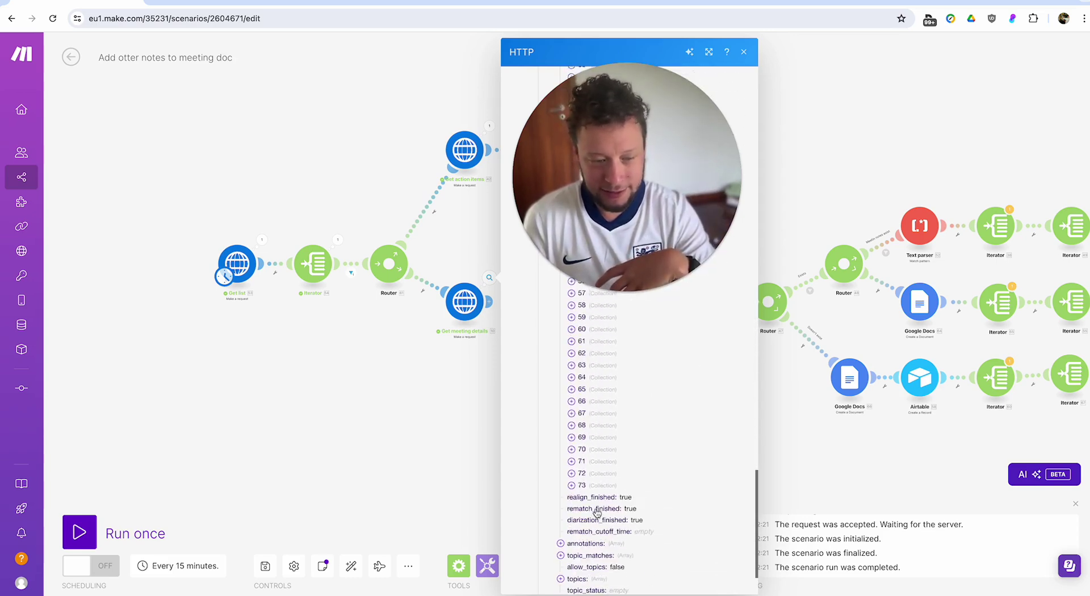
scroll(545, 489, up, 10)
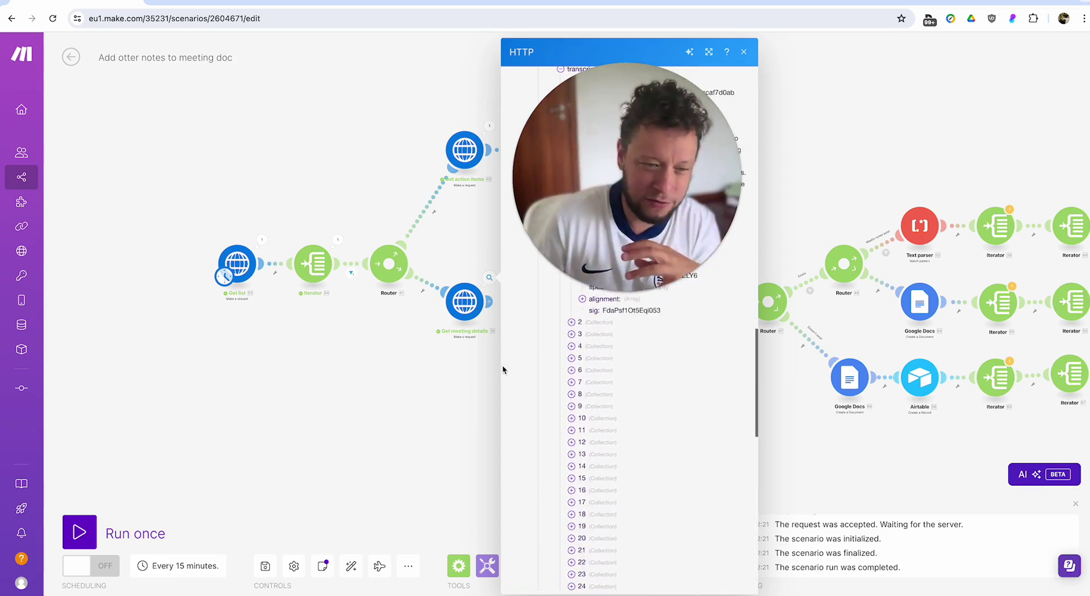
scroll(715, 392, up, 10)
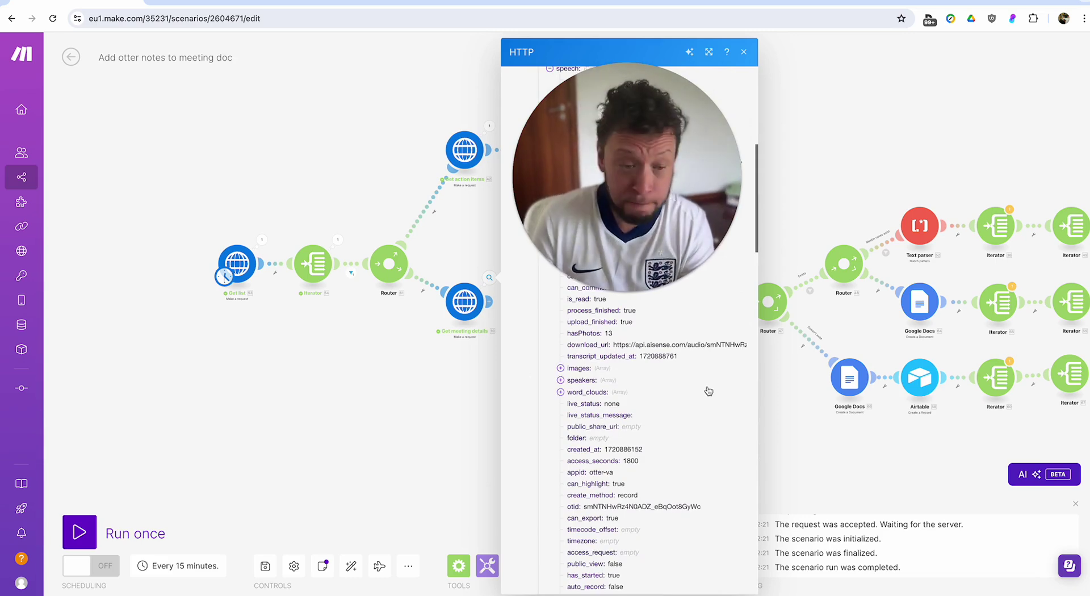
scroll(669, 403, up, 5)
scroll(653, 404, down, 2)
scroll(653, 400, down, 1)
Search the output page for '@', then clear and close the search.
key(ctrl+f)
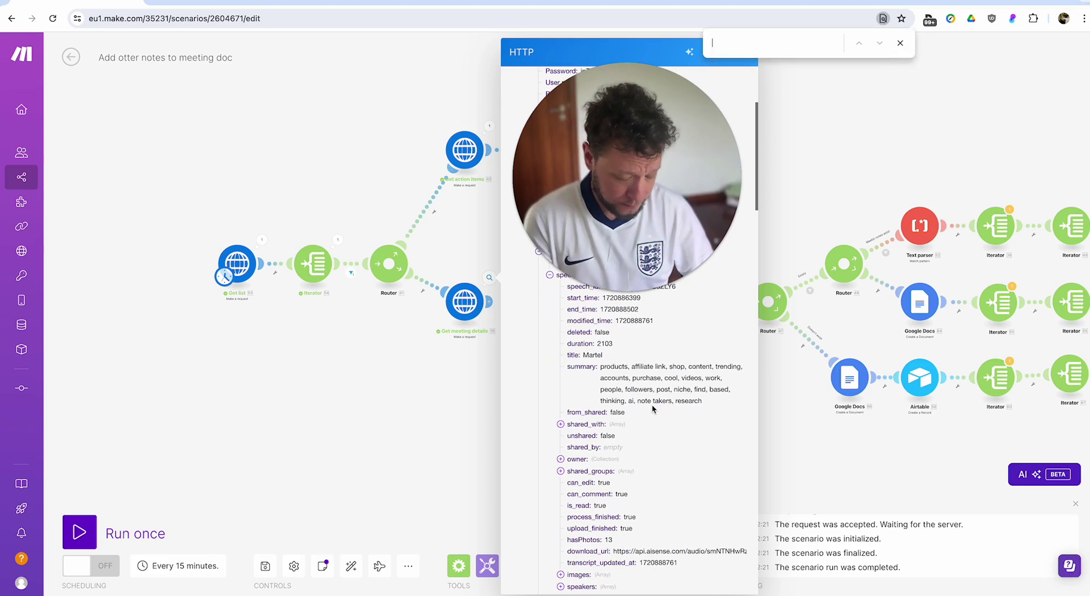
text(@)
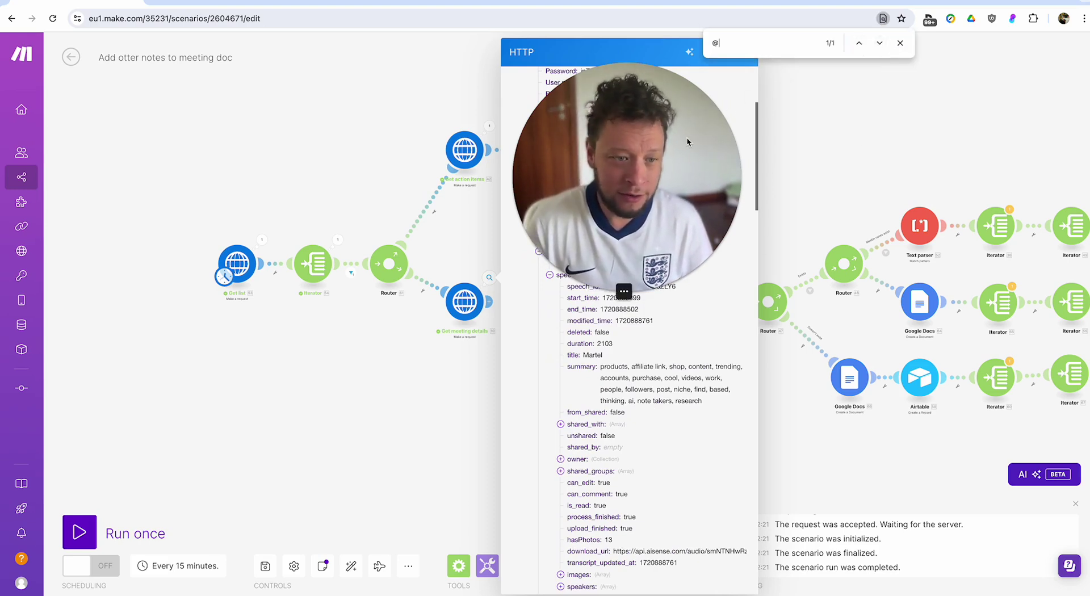
click(812, 52)
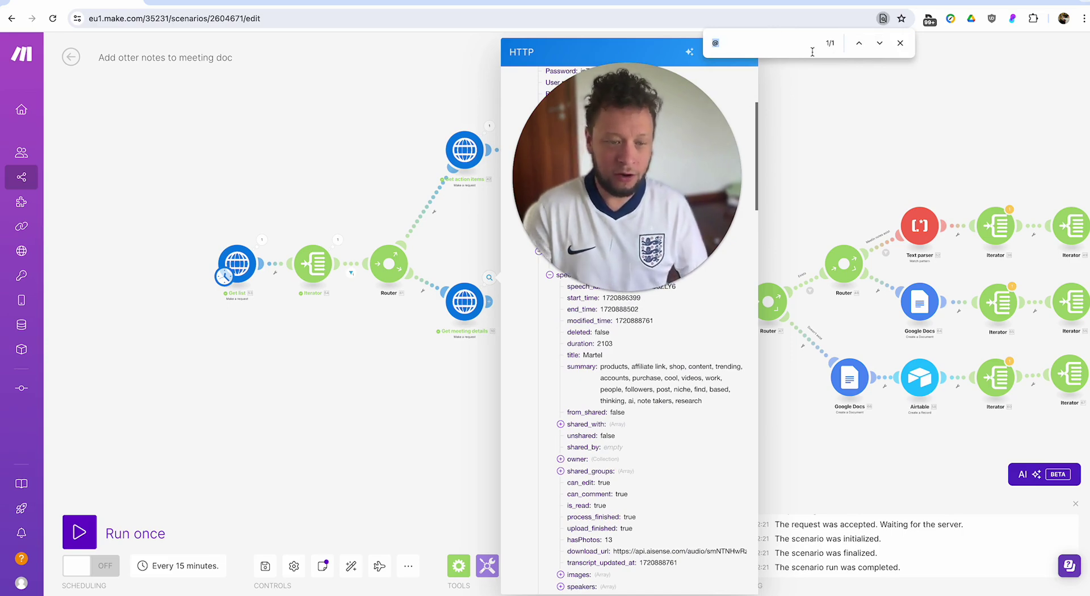
key(BackSpace)
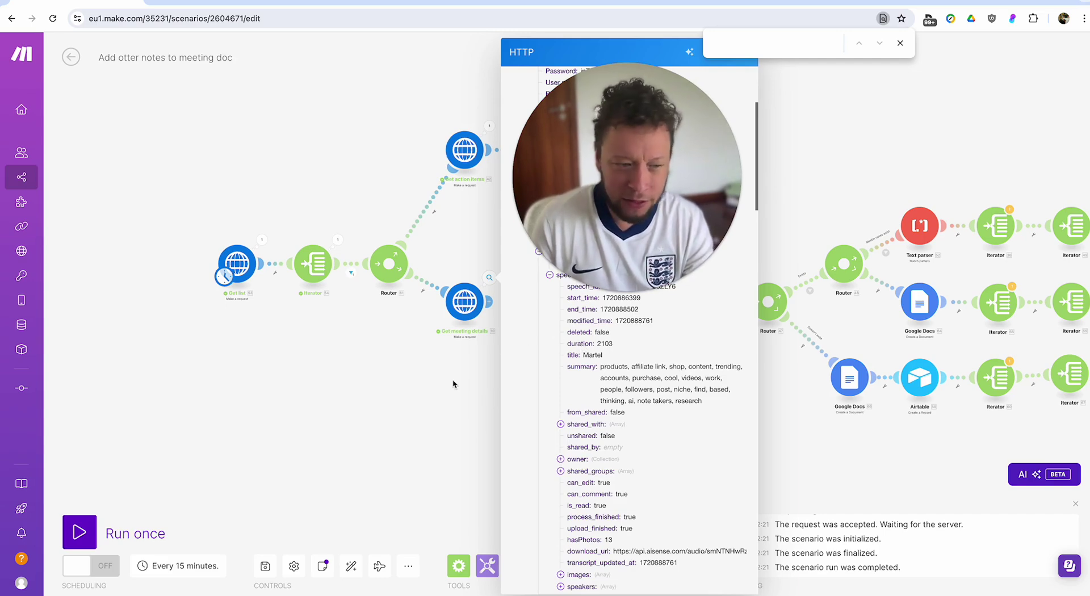
click(900, 44)
Close the meeting details output and review the Google Calendar Search Events Query field without saving.
click(258, 379)
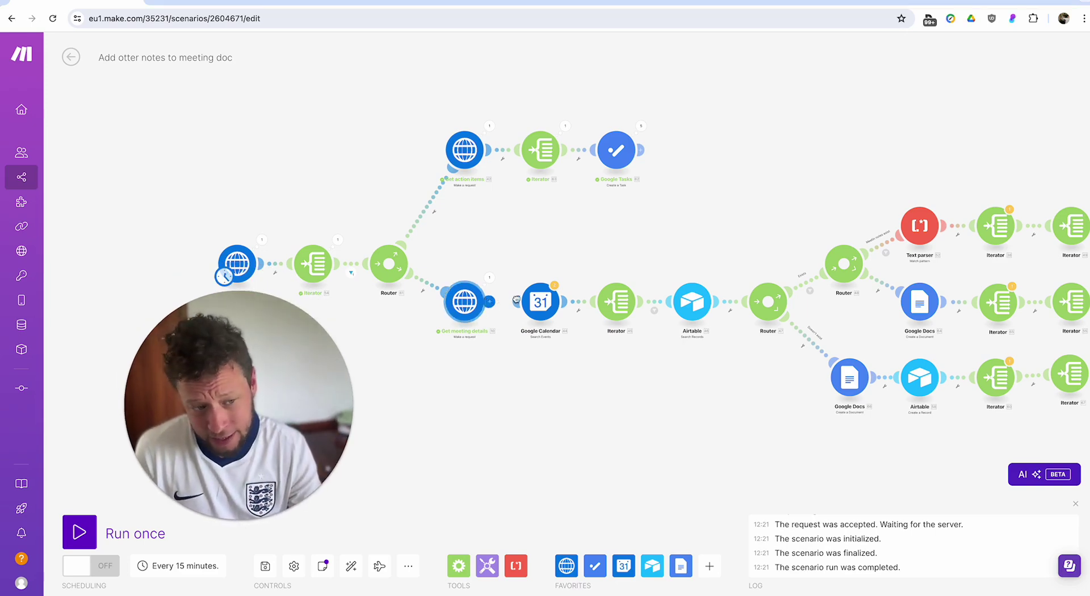
click(548, 302)
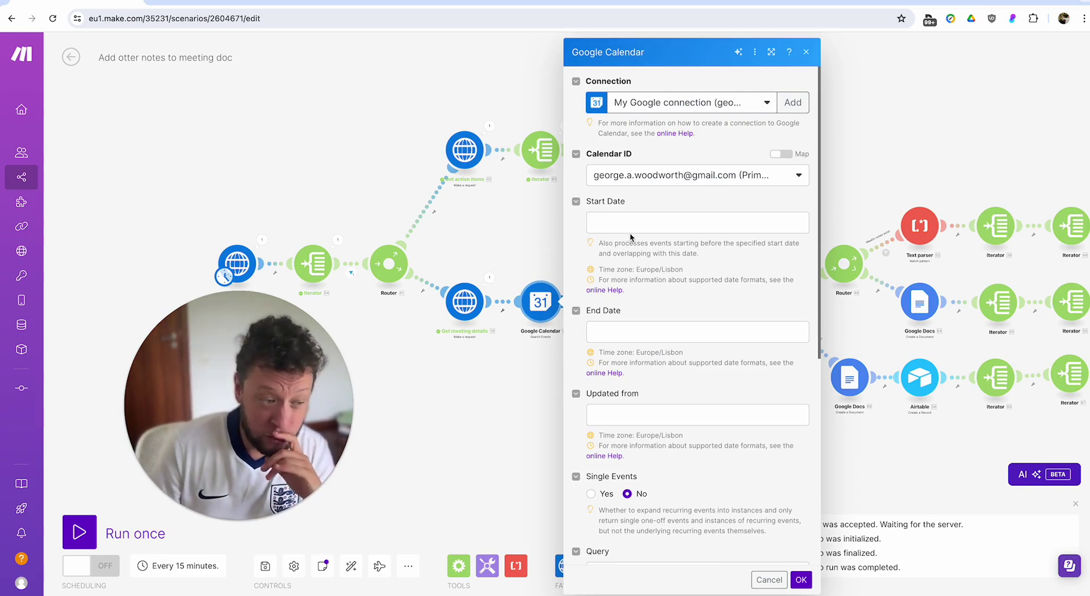
scroll(624, 255, down, 4)
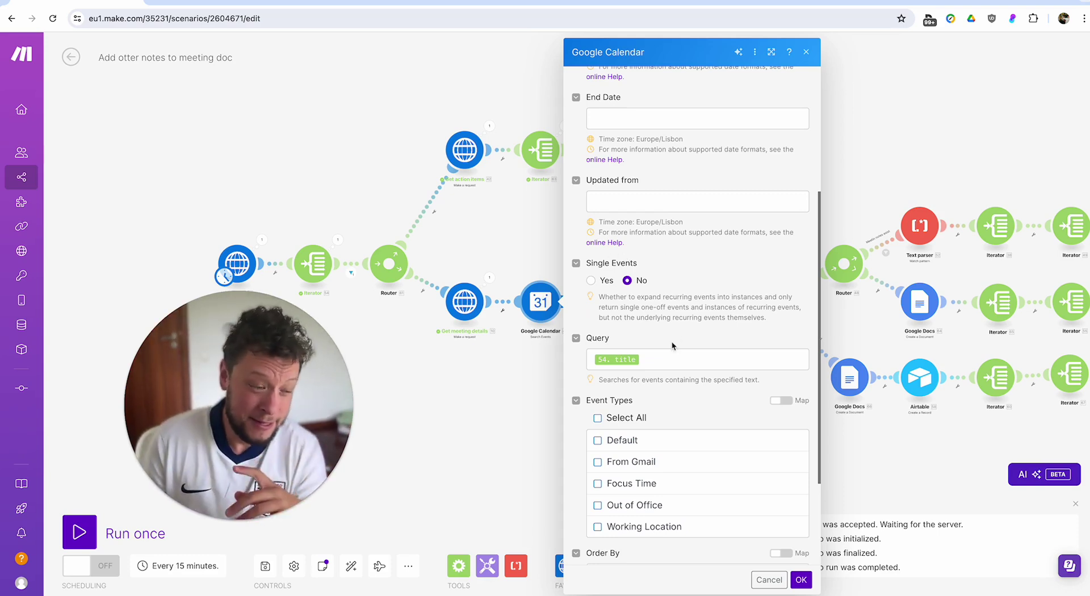
click(694, 357)
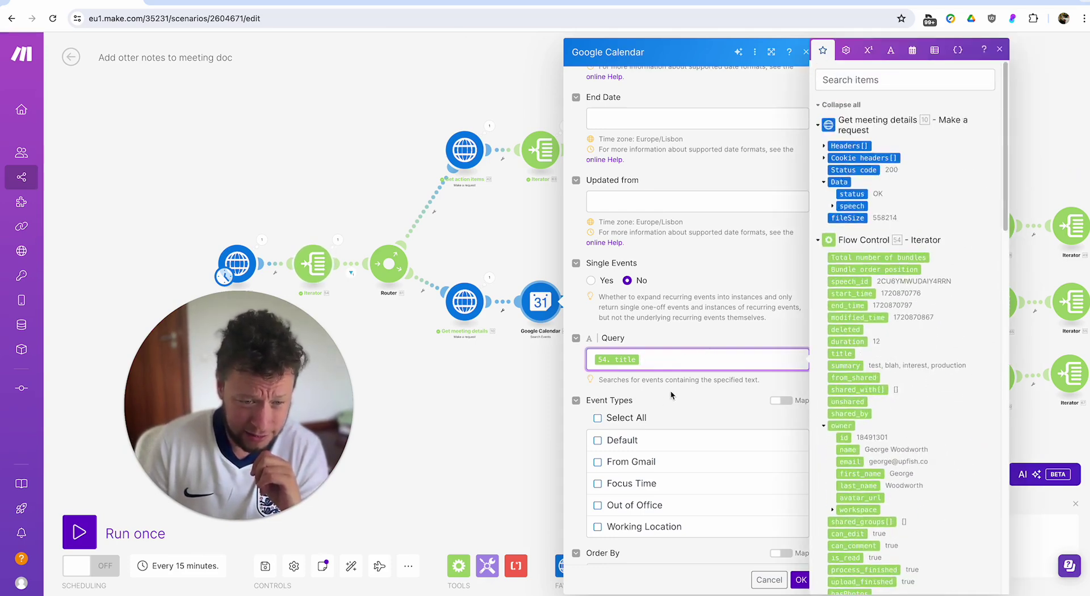
click(673, 381)
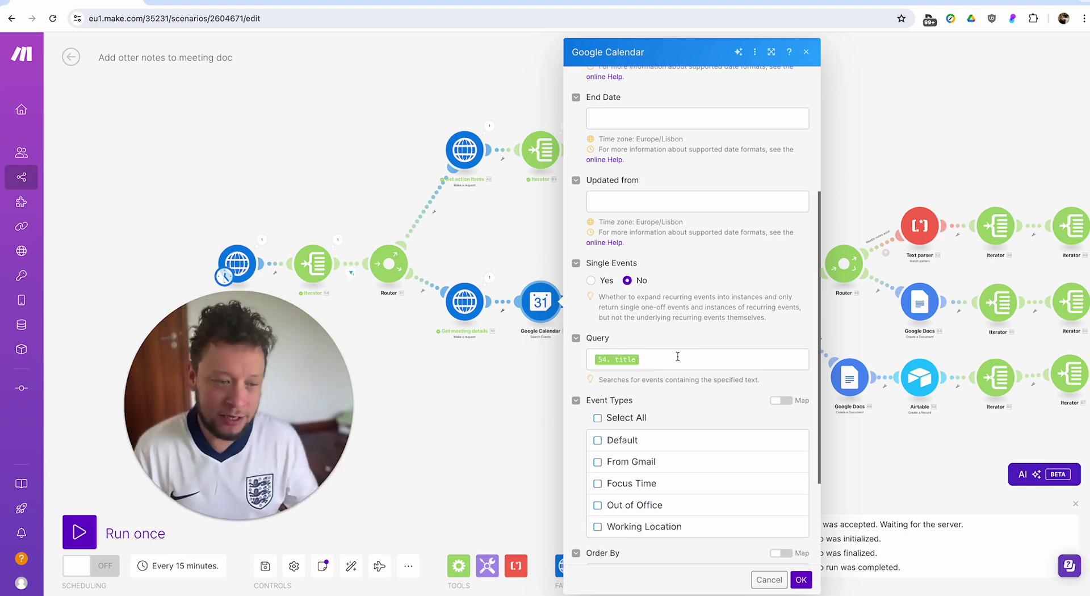
scroll(643, 128, up, 2)
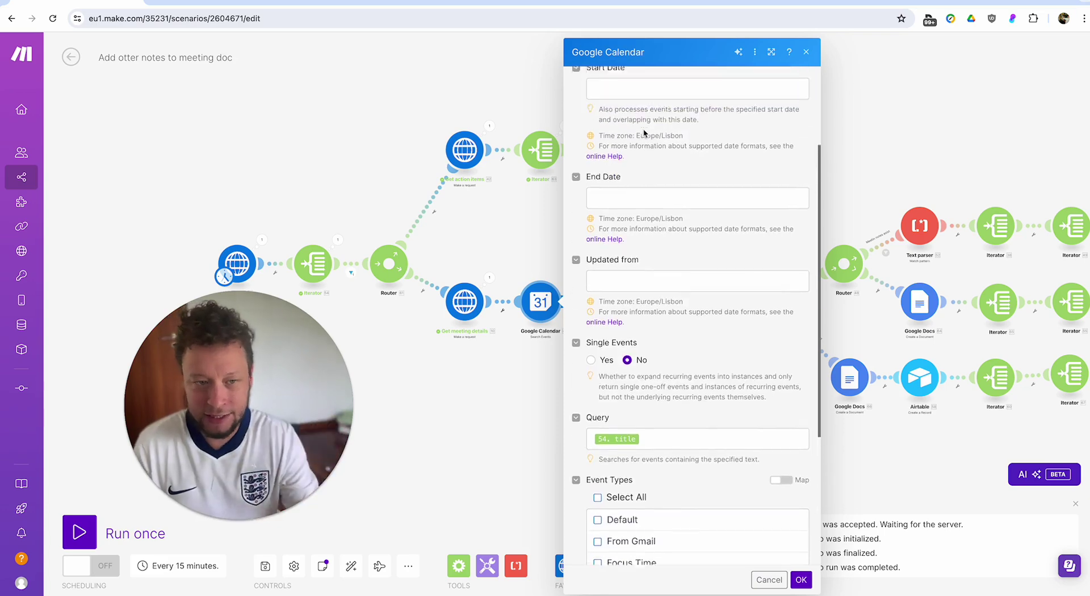
scroll(643, 128, down, 2)
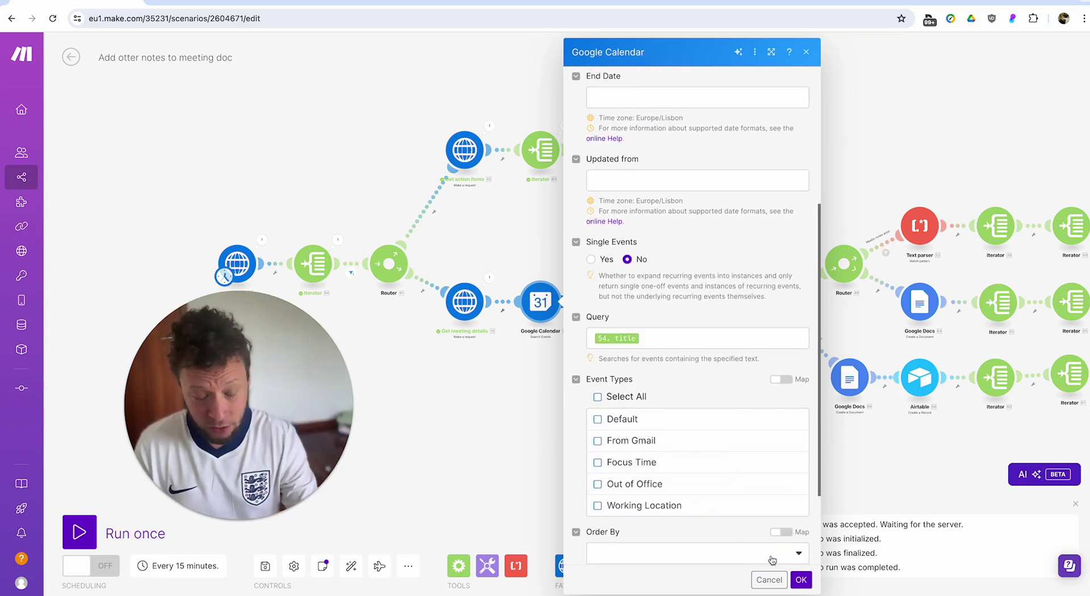
click(770, 580)
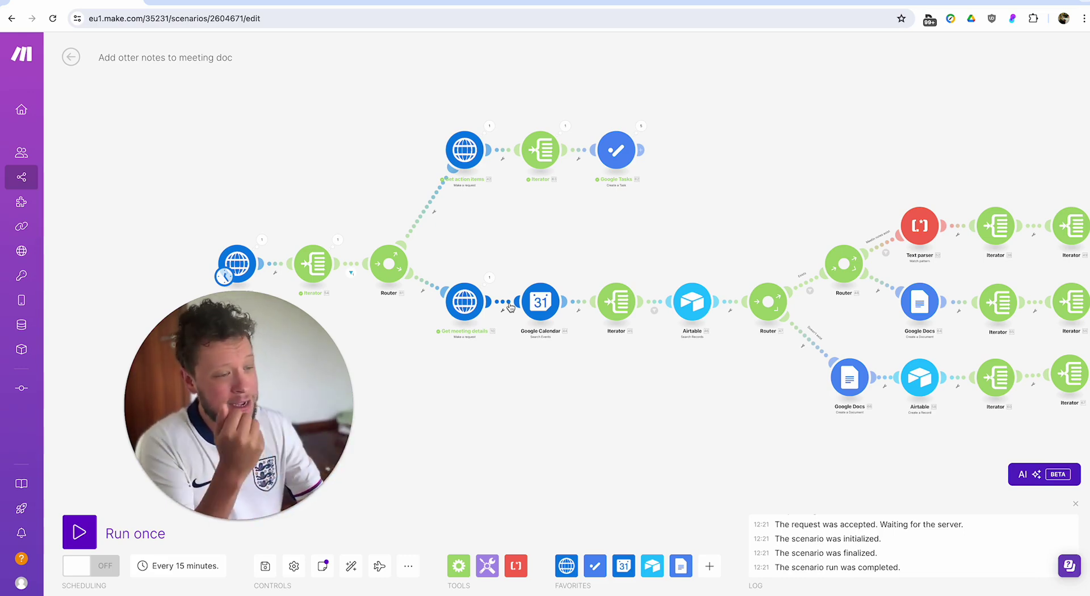
click(544, 311)
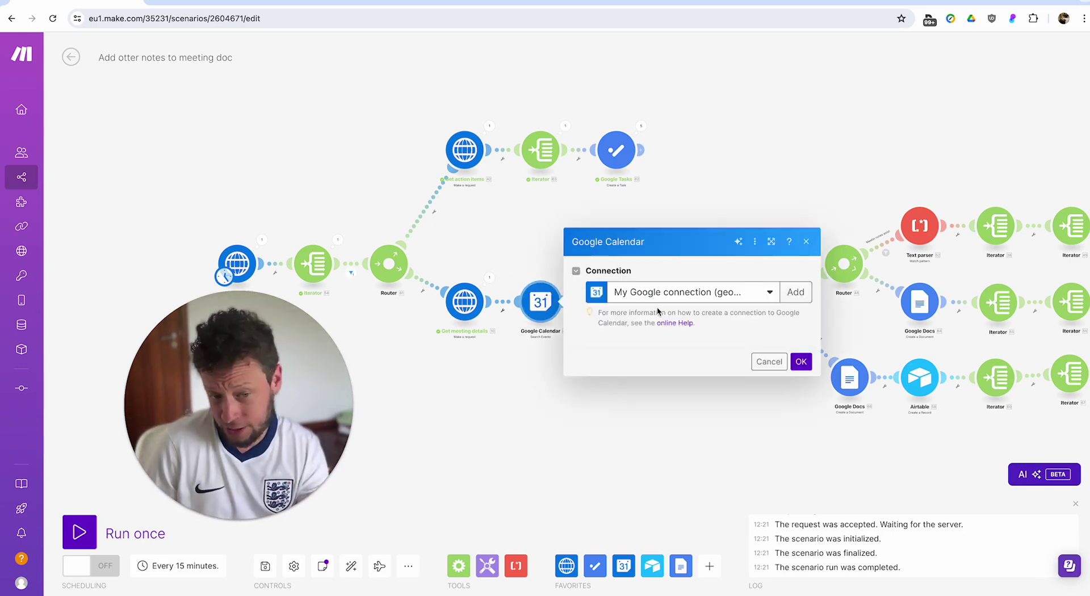
click(516, 408)
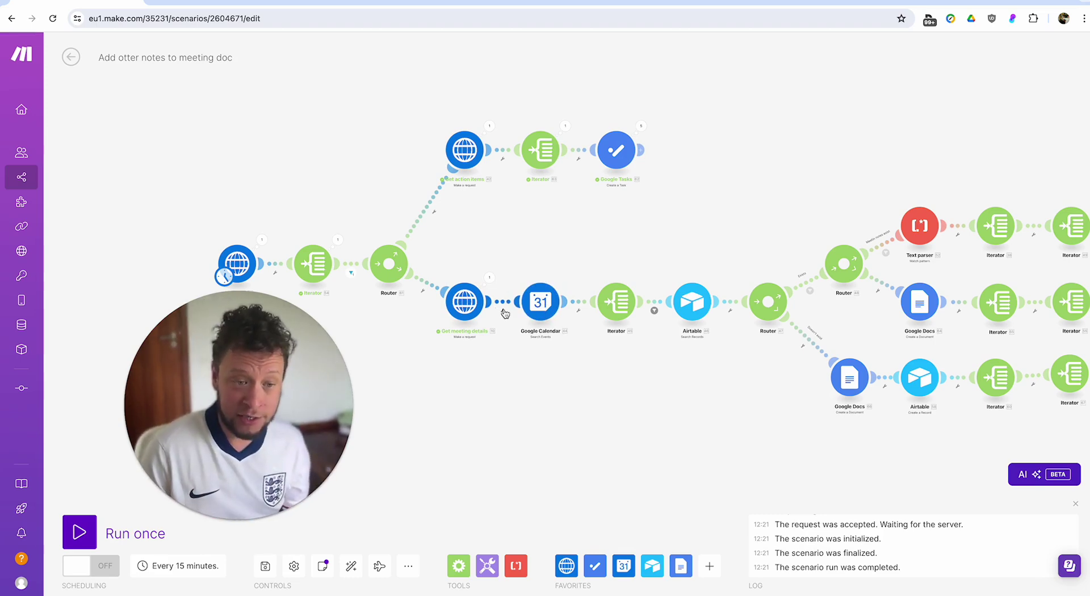
click(632, 309)
click(760, 309)
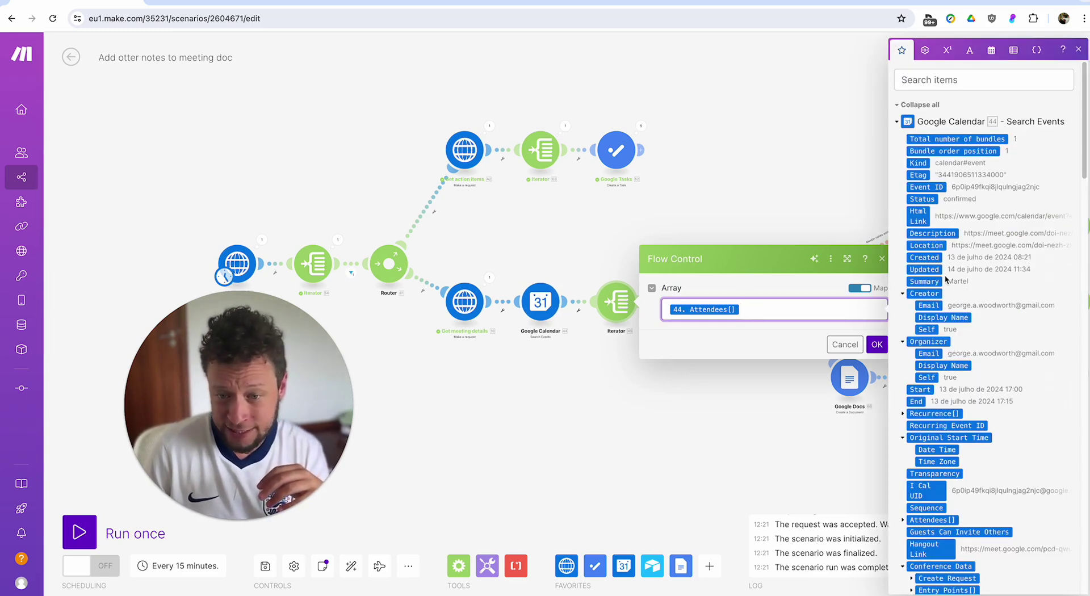
scroll(945, 279, down, 1)
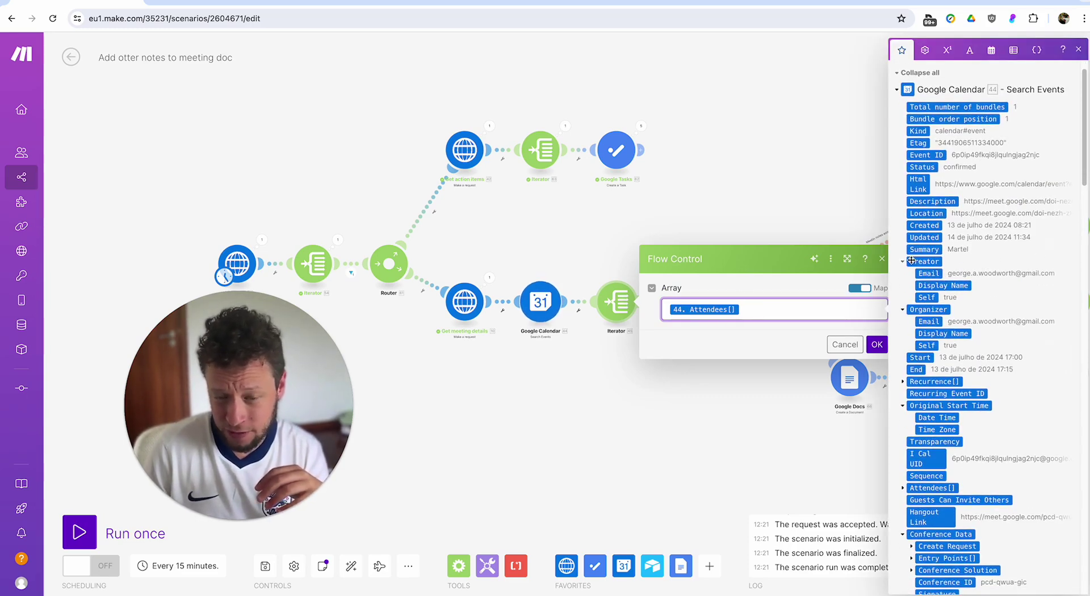
scroll(912, 267, down, 5)
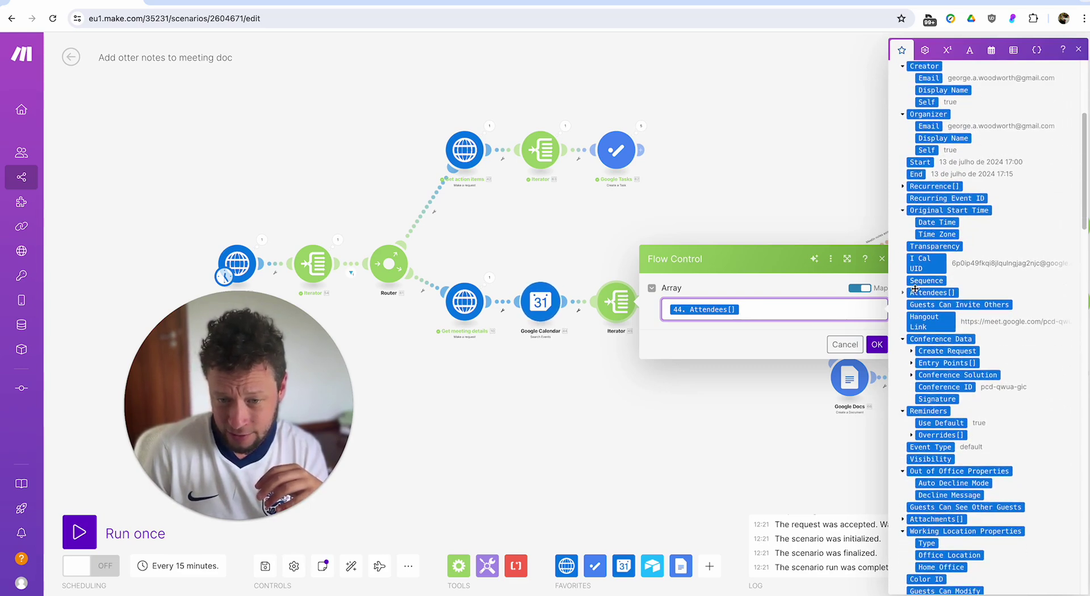
click(904, 291)
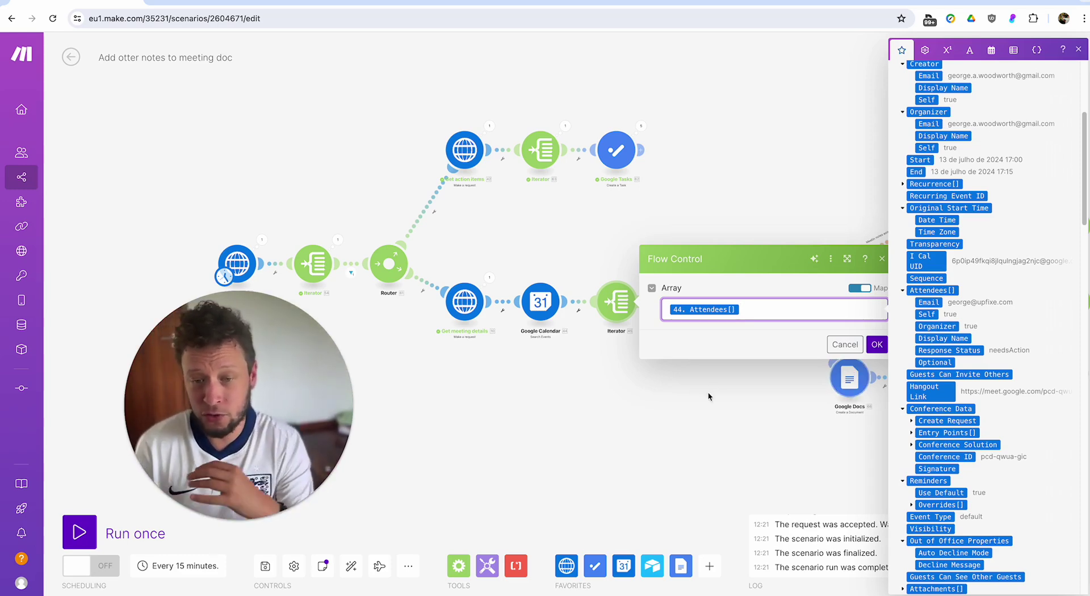
click(687, 371)
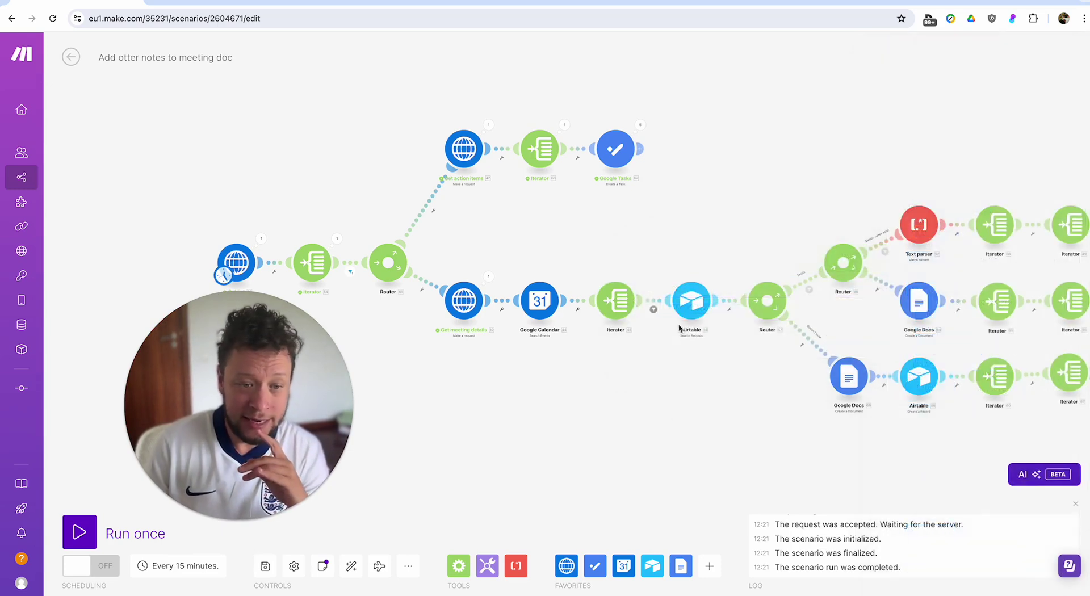
click(653, 309)
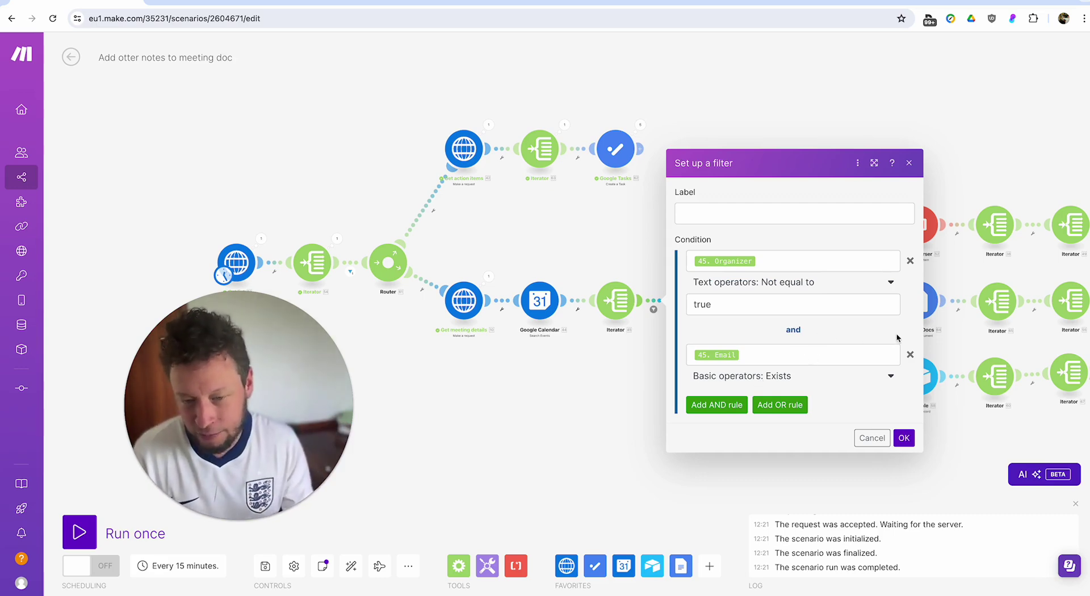
click(803, 404)
click(910, 391)
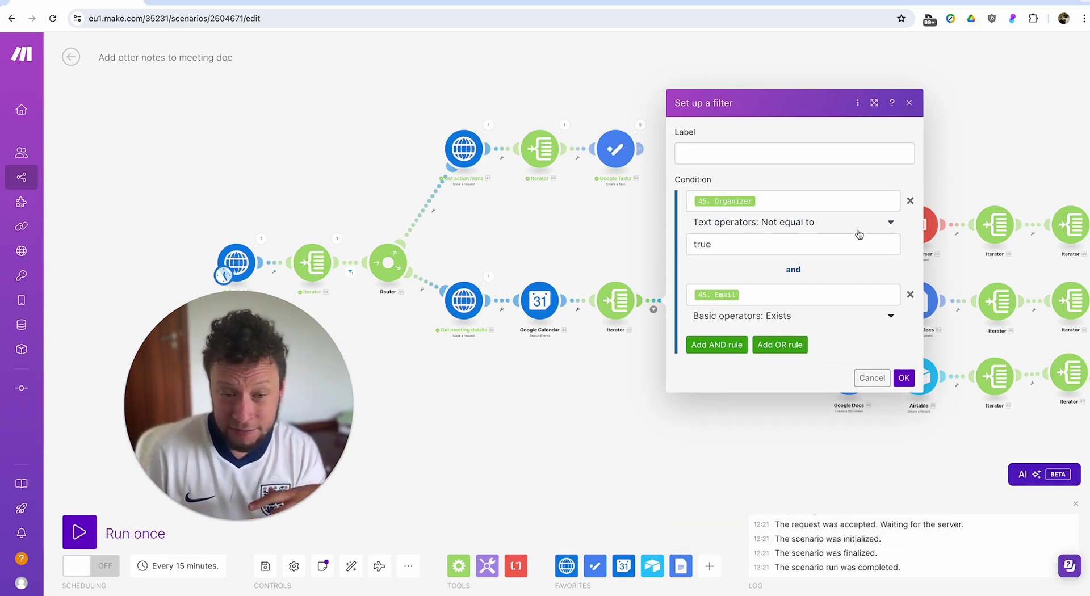
click(717, 345)
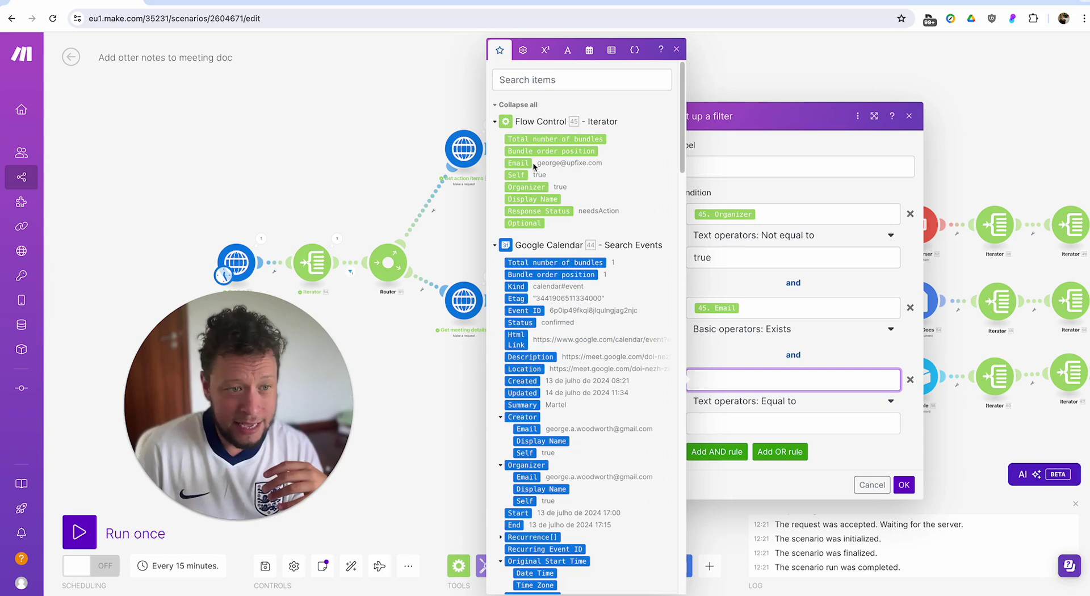
click(524, 162)
click(717, 402)
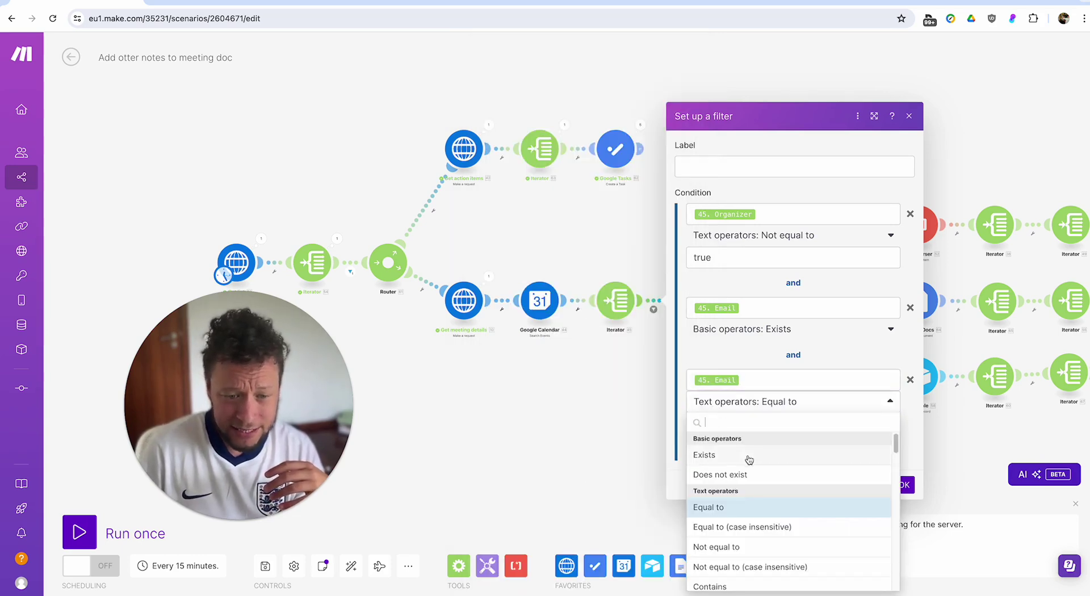
scroll(747, 551, down, 1)
click(747, 540)
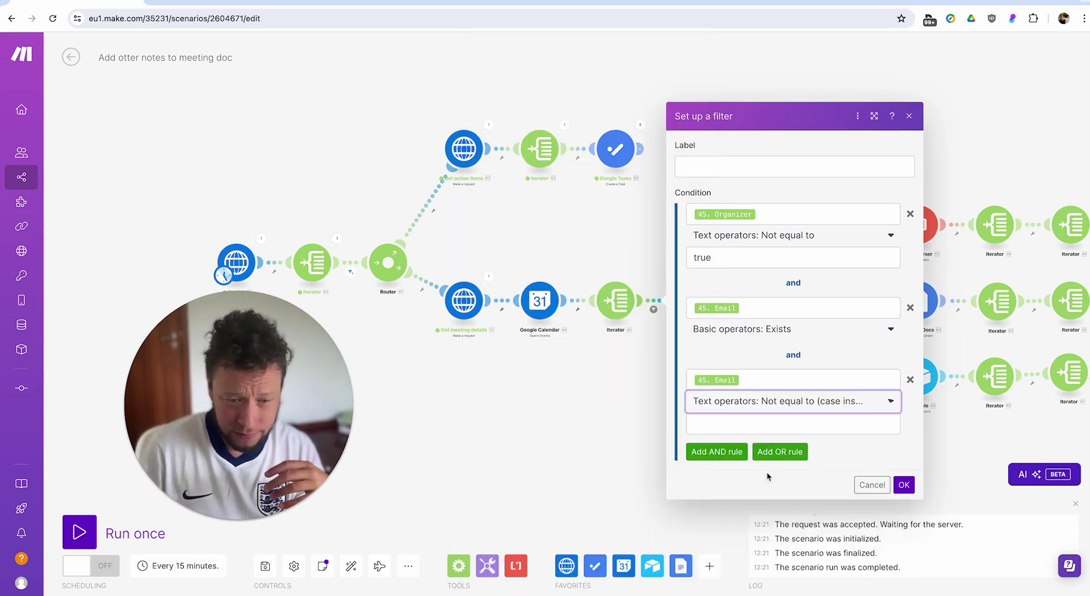
click(773, 426)
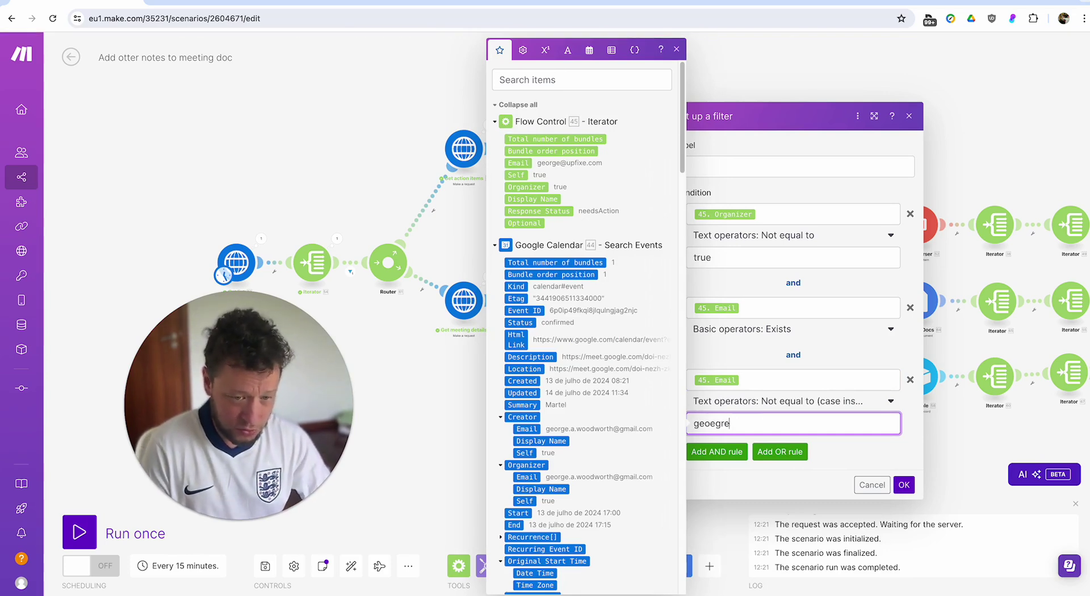
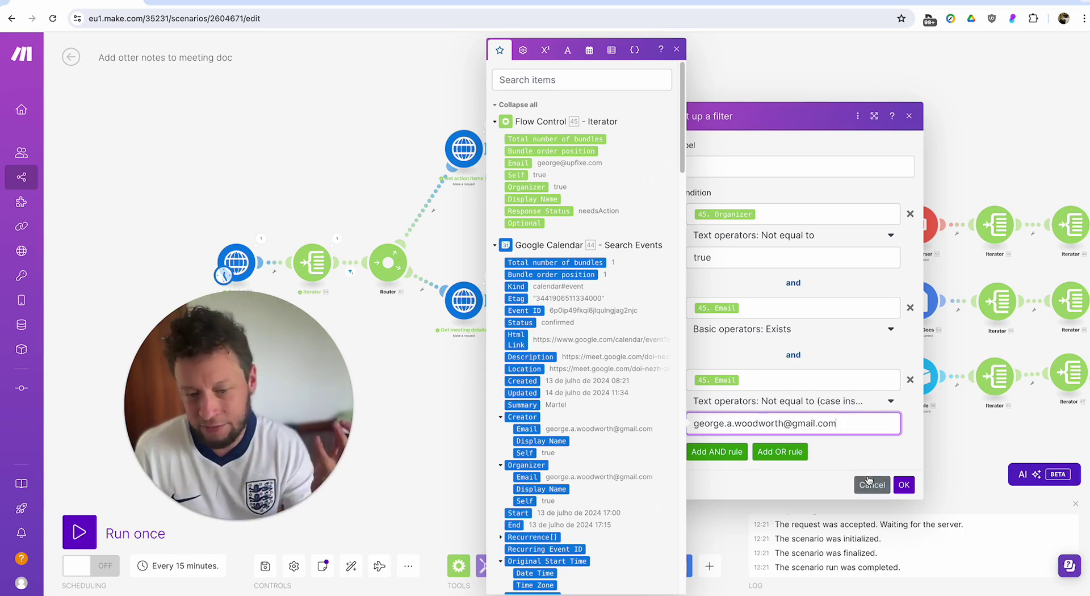
click(870, 486)
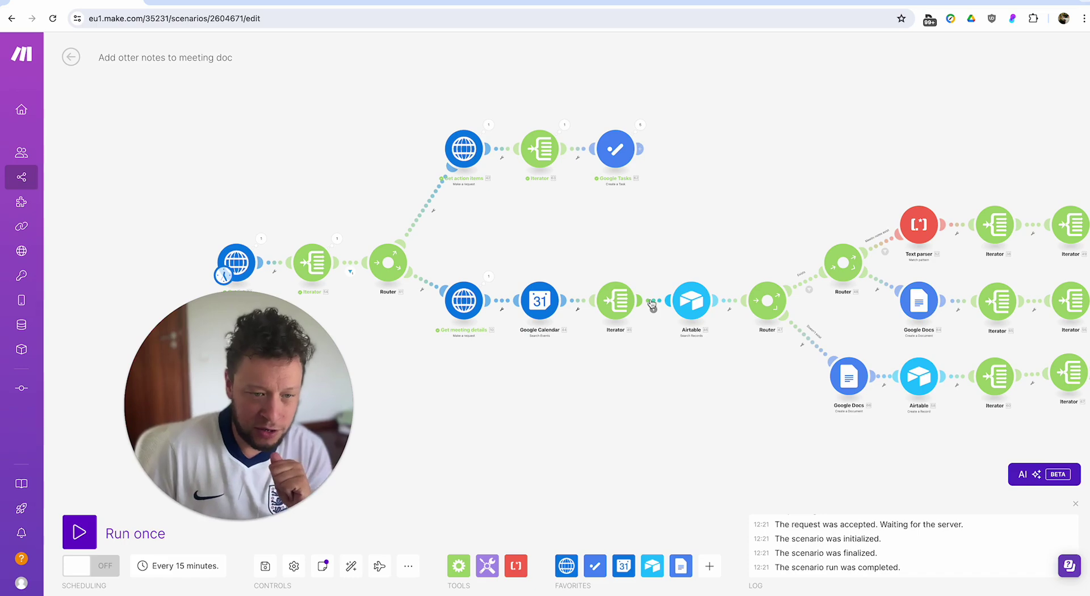
click(618, 299)
click(602, 244)
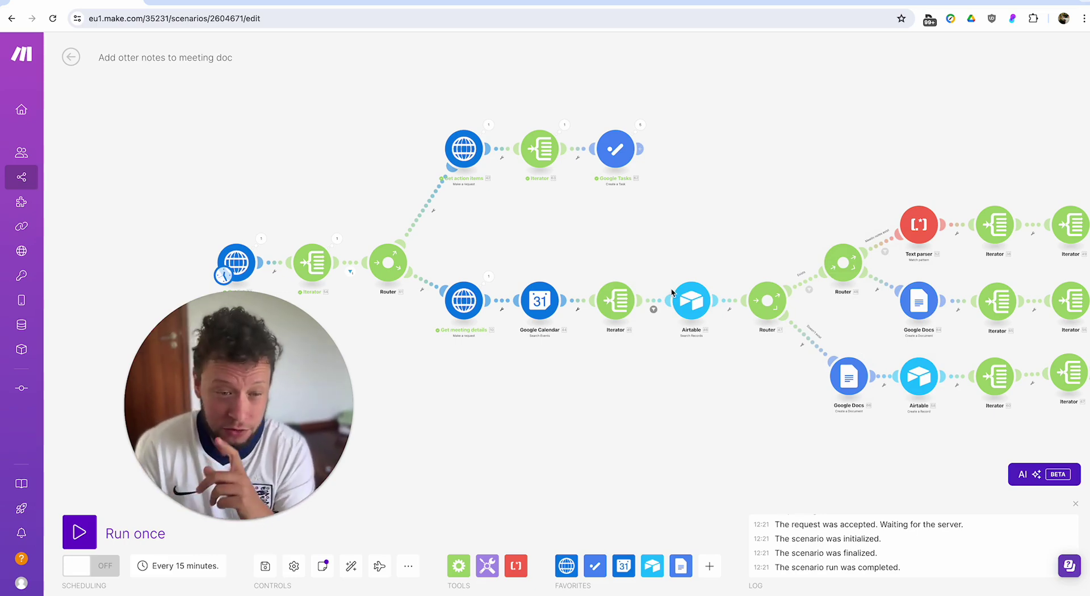
drag(670, 288, 605, 303)
click(596, 315)
click(601, 314)
click(627, 316)
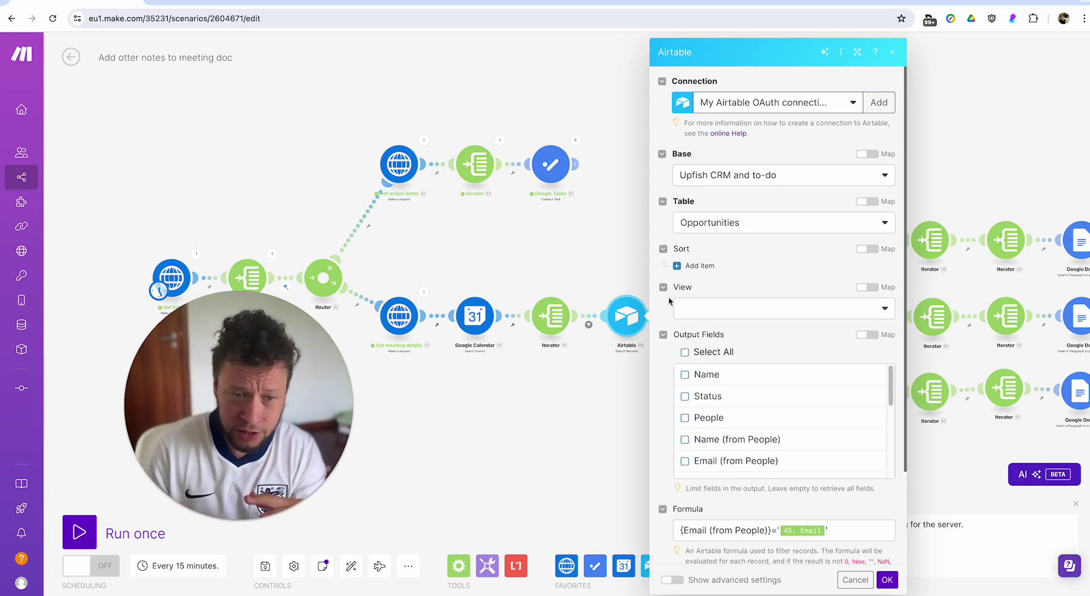
scroll(670, 409, down, 2)
click(685, 454)
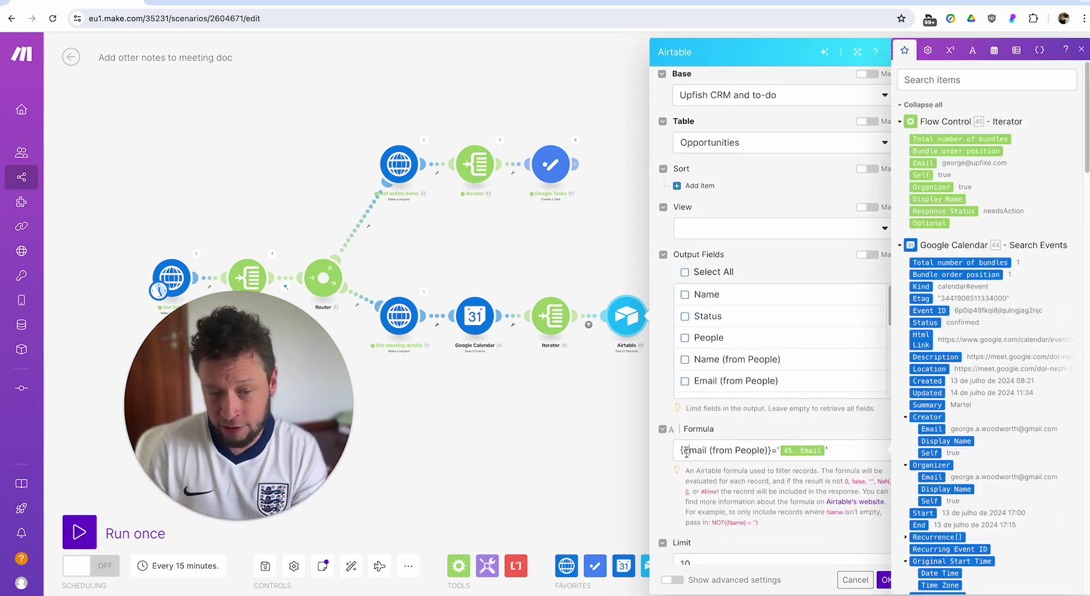
drag(708, 454, 775, 453)
click(647, 395)
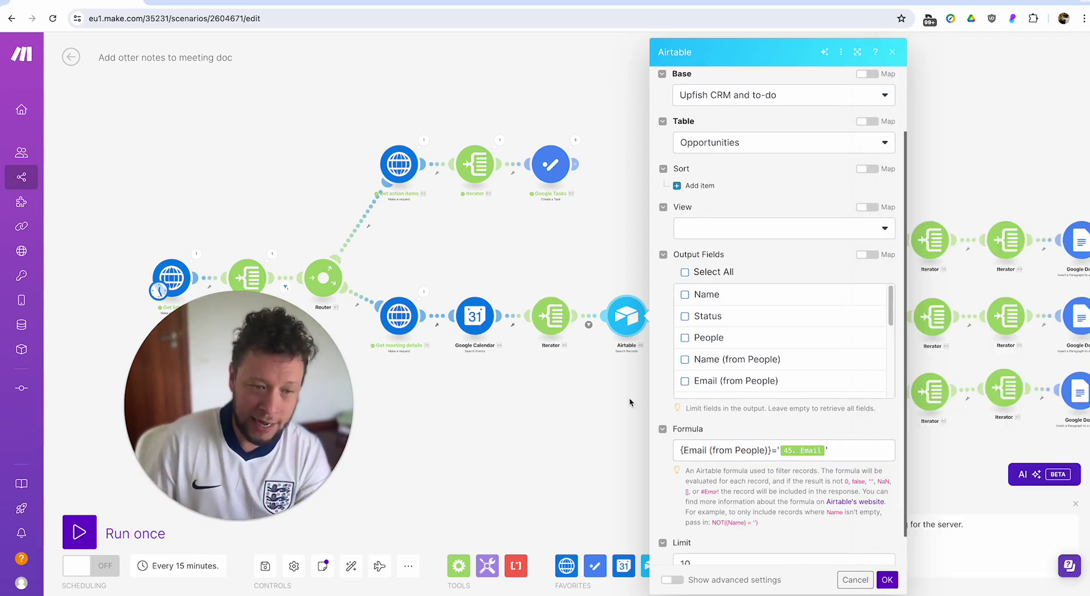
drag(744, 410, 606, 408)
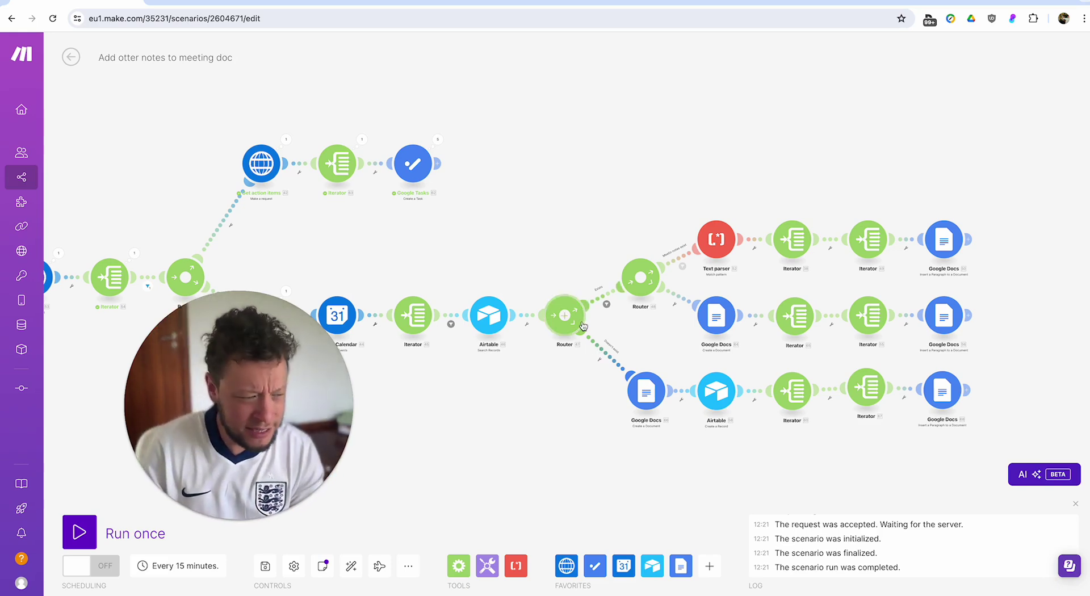
Check the lower route's filter condition and the Create a Document settings, then pan along the branch.
click(609, 347)
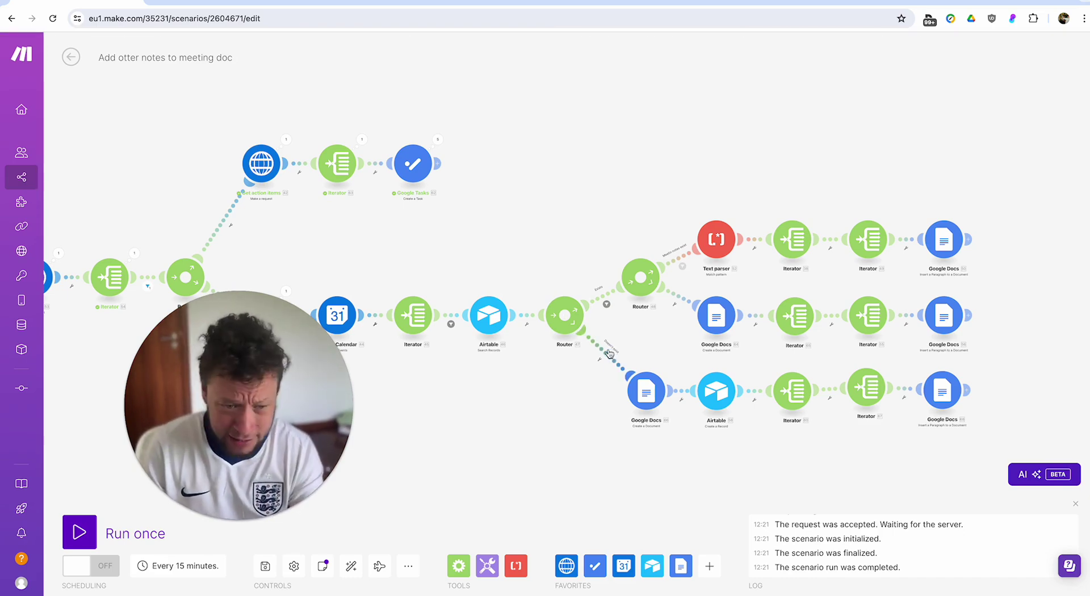
click(609, 361)
click(506, 392)
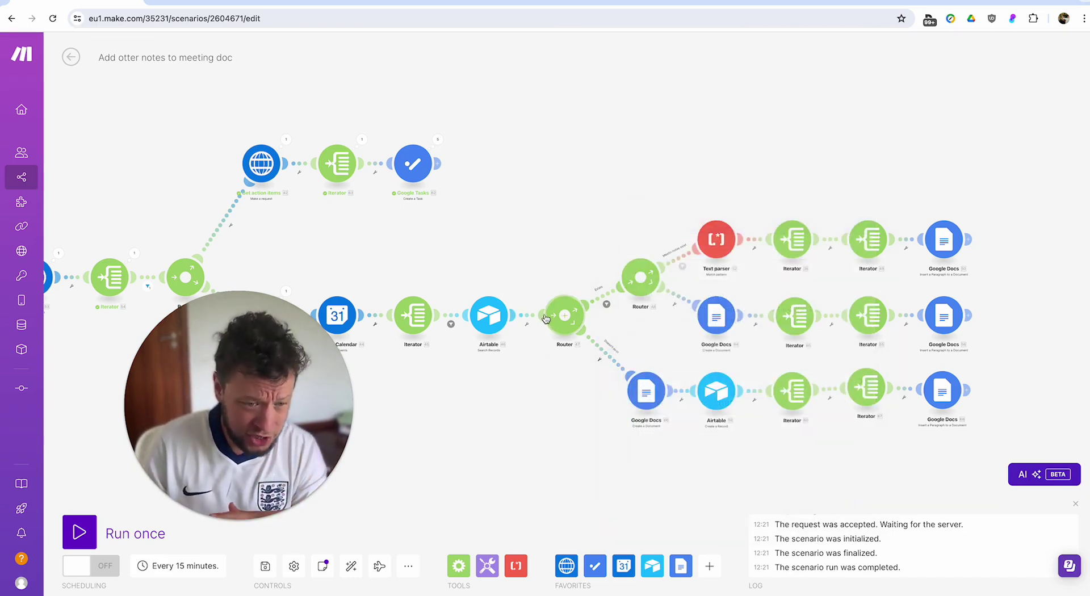
click(645, 392)
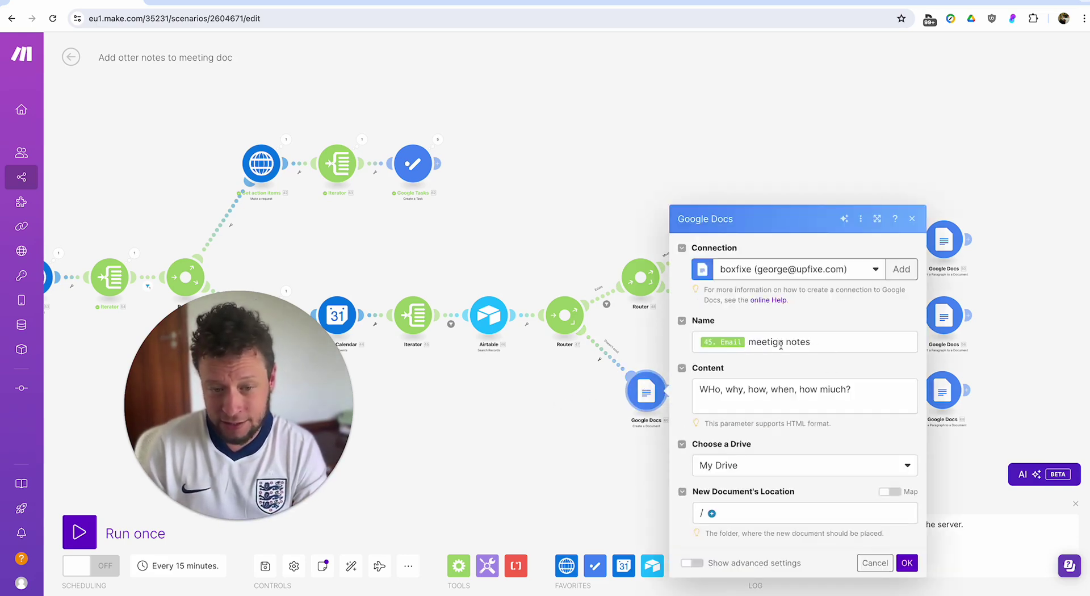
click(643, 437)
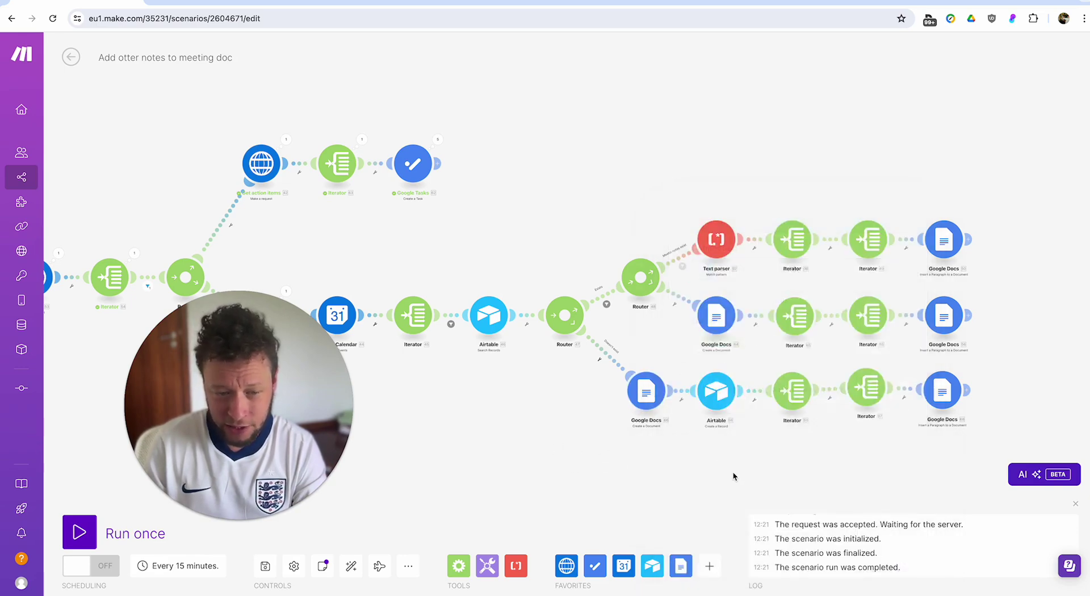
drag(738, 419, 619, 418)
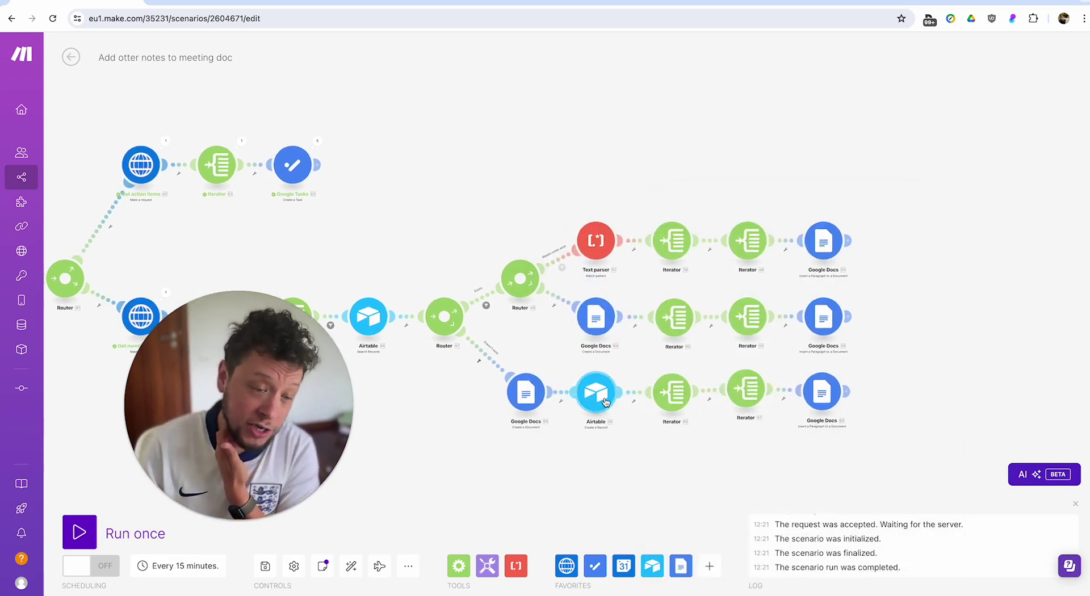
Review both lower-branch Iterators and the Google Docs step appending 67. text to 66. Document ID.
click(677, 396)
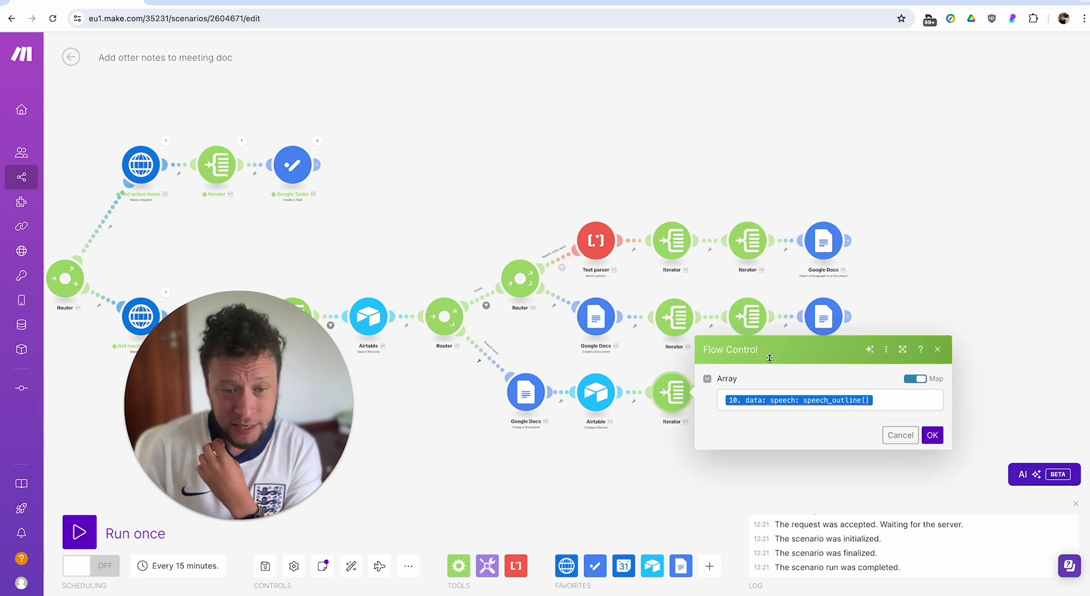
click(648, 490)
click(748, 392)
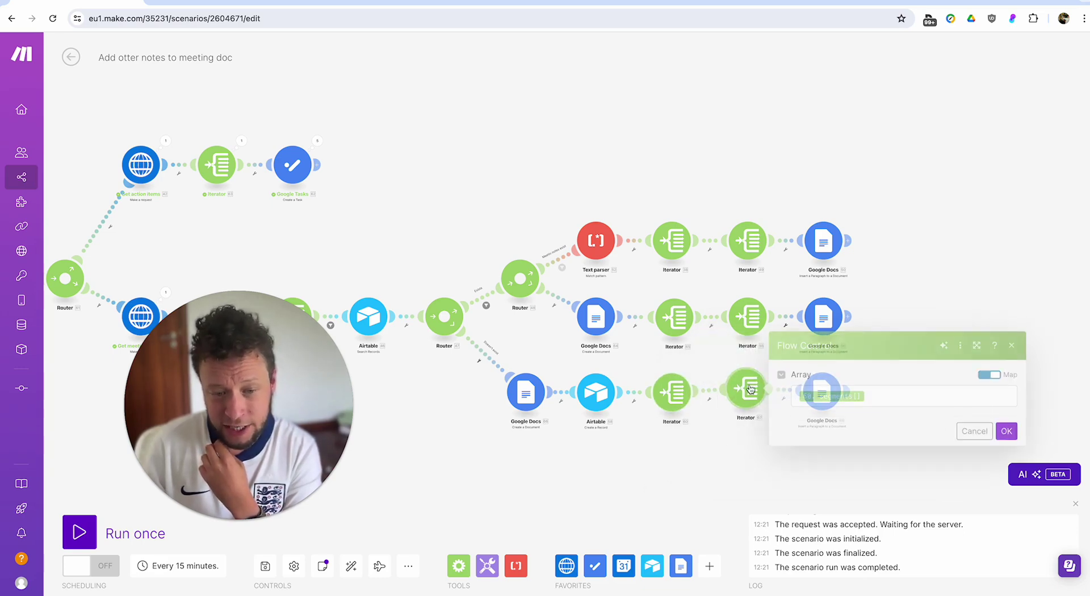
click(880, 396)
click(460, 507)
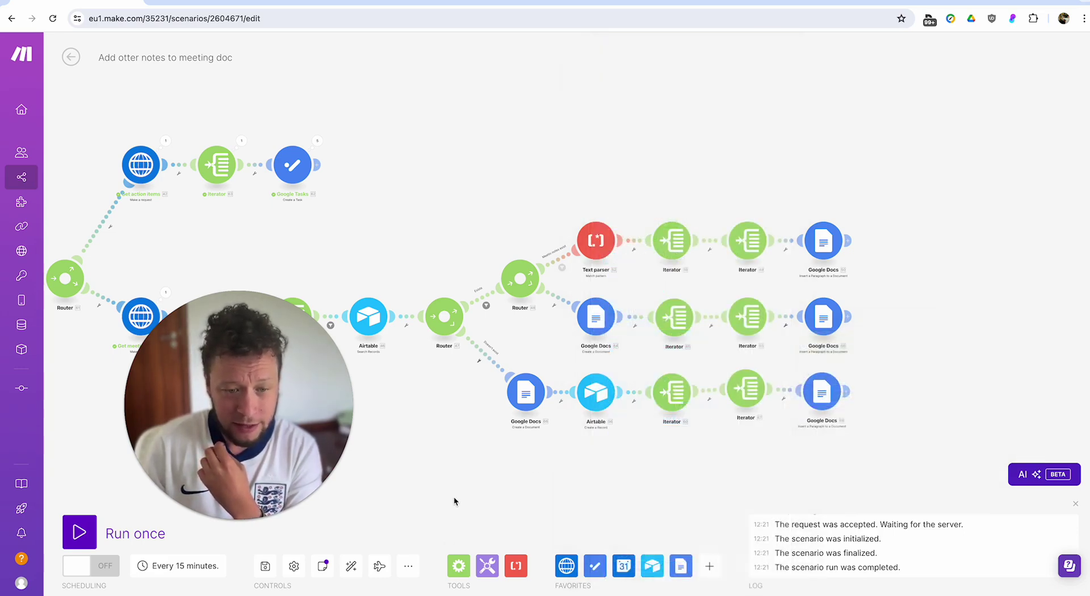
click(826, 403)
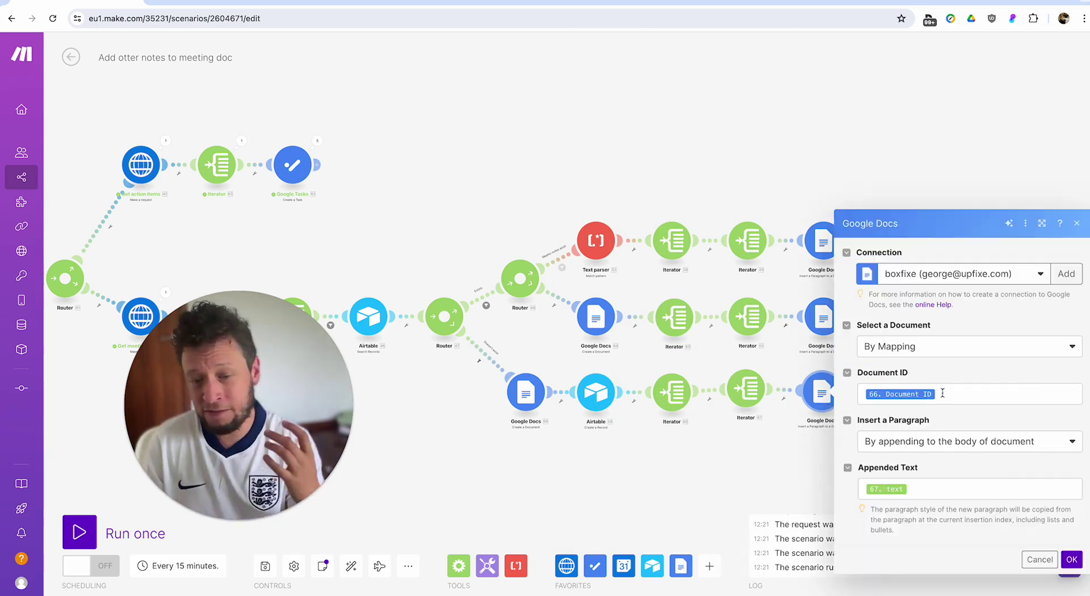
click(806, 481)
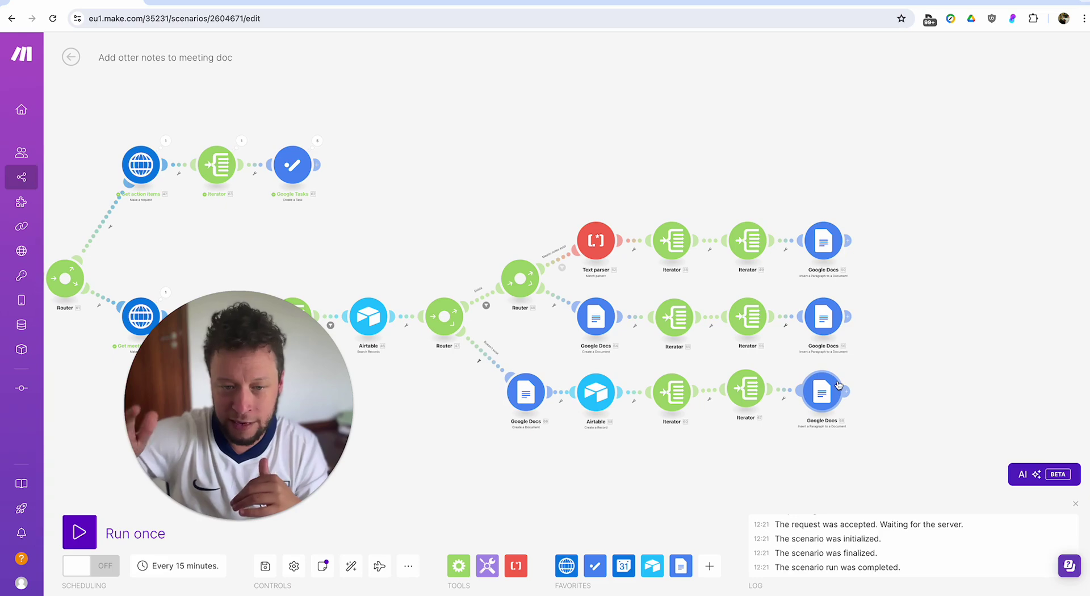
drag(483, 185, 553, 158)
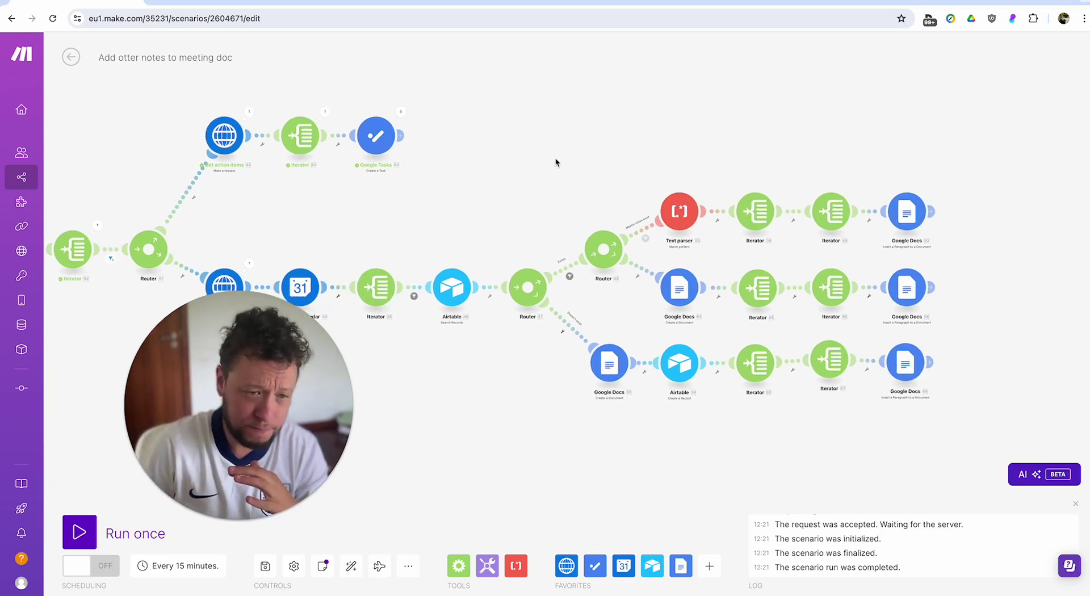
Review the Router's Exists, Meetin notes exist and fallback route filters, closing each without changes.
click(570, 268)
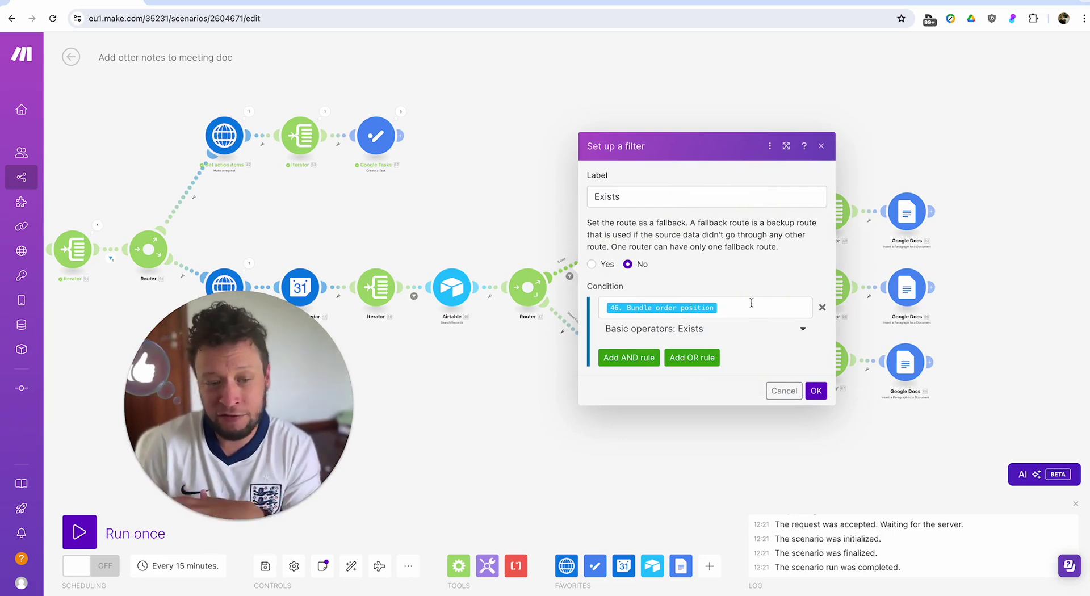
click(770, 389)
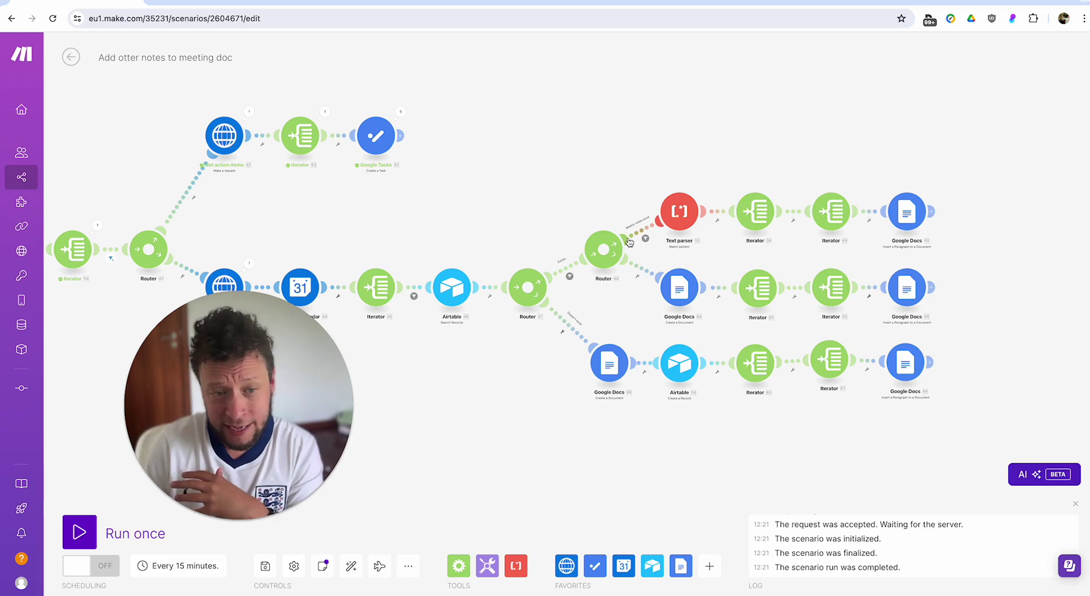
click(645, 233)
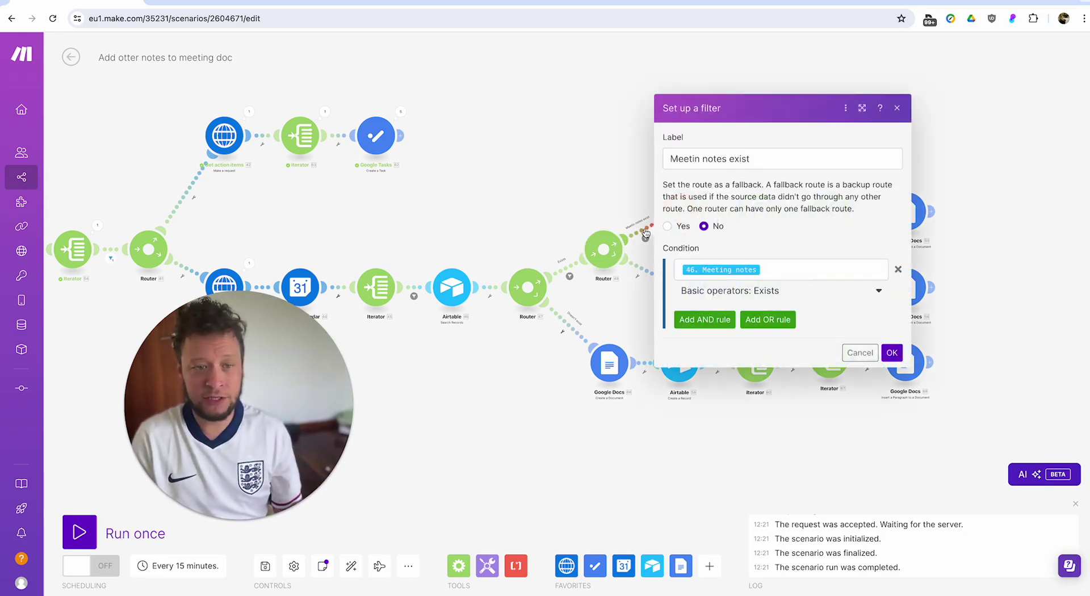
click(807, 267)
click(644, 312)
click(639, 273)
click(619, 309)
click(638, 274)
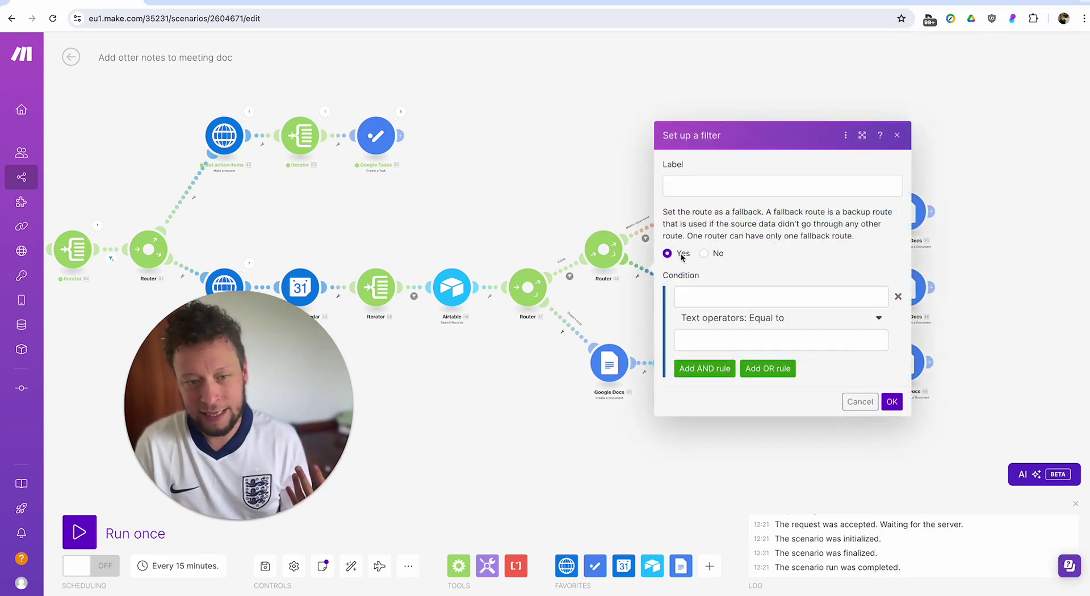
click(857, 401)
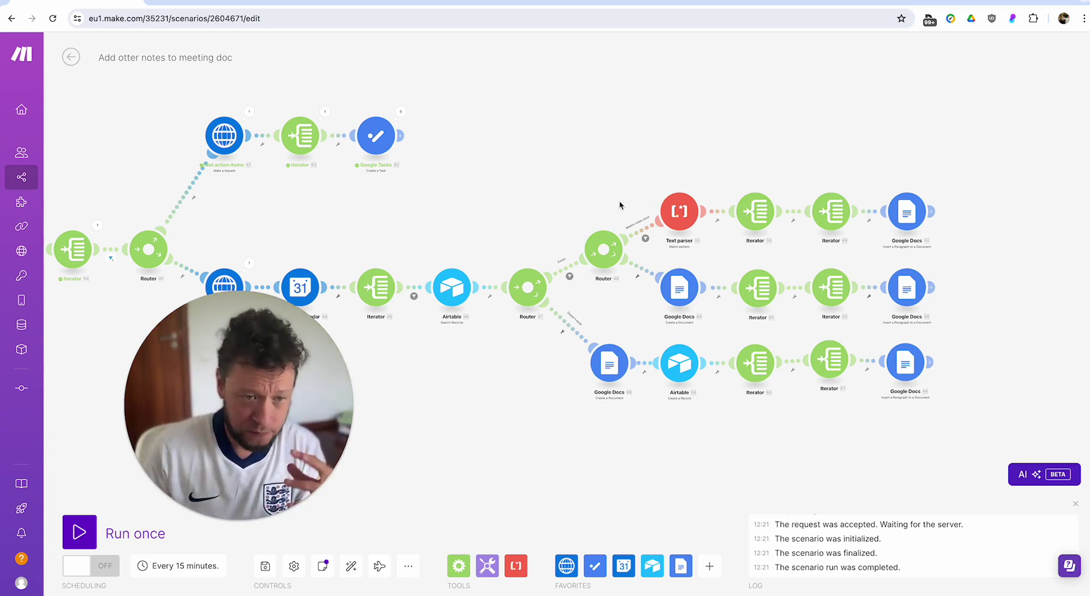
click(644, 236)
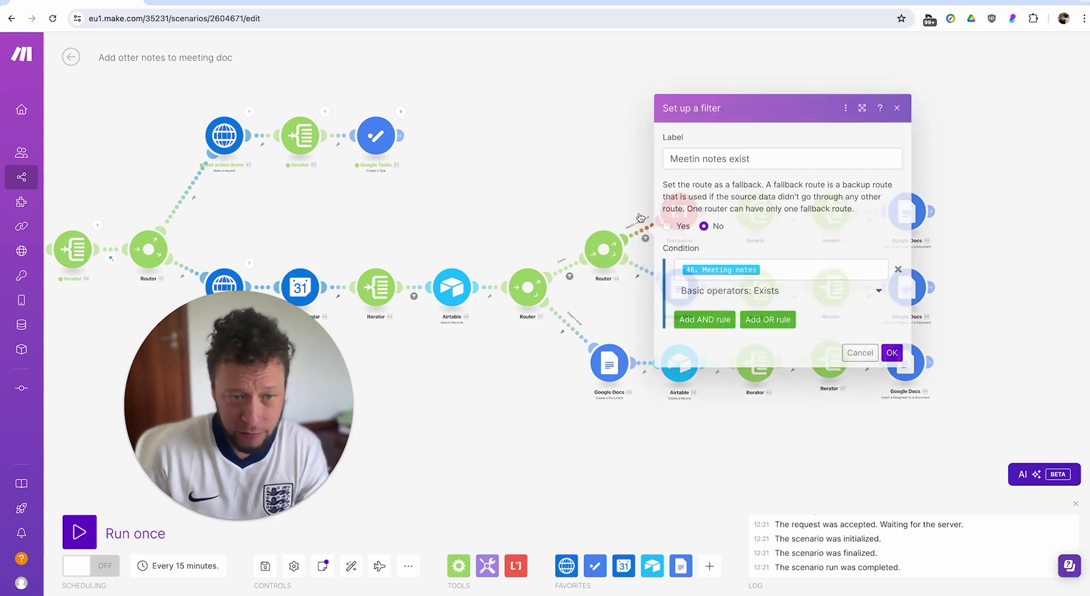
click(636, 201)
Review the Text parser's /([^\/]+)\/([^\/]+)\/edit pattern applied to 46. Meeting notes.
click(679, 211)
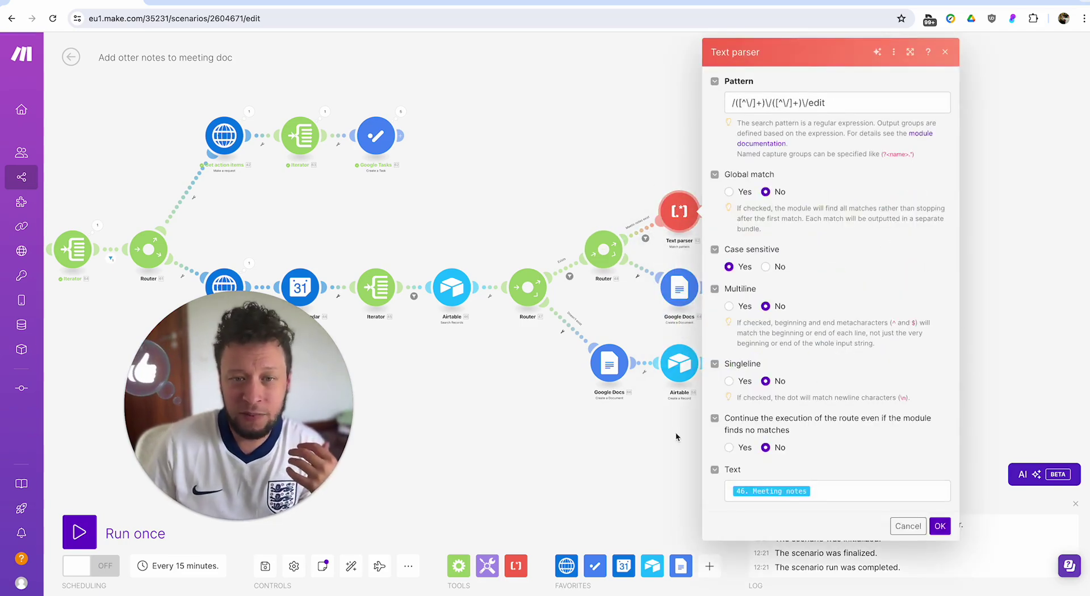
click(835, 492)
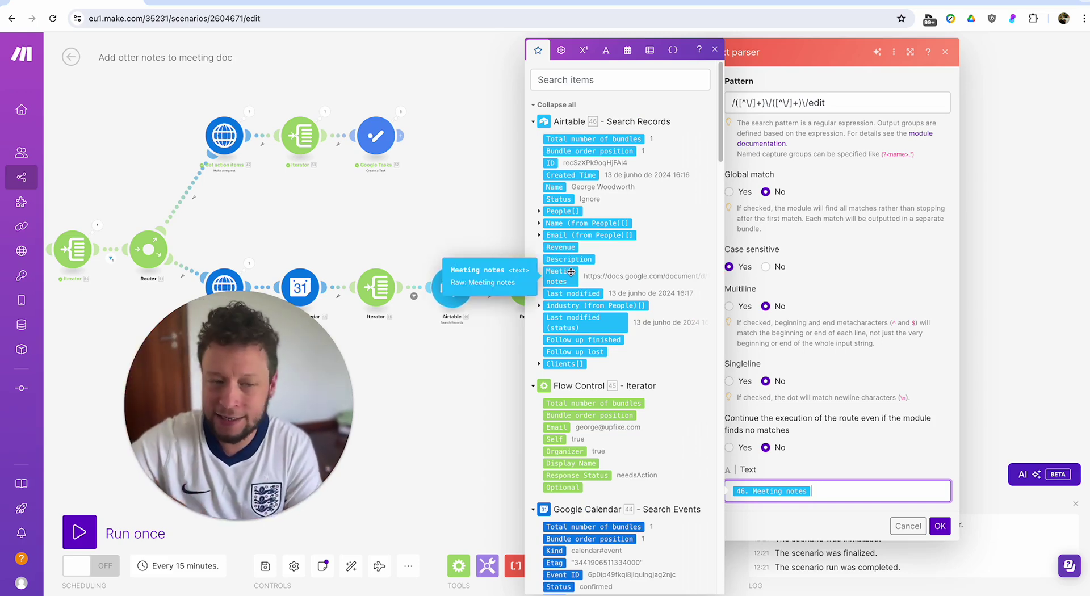
click(504, 198)
click(679, 211)
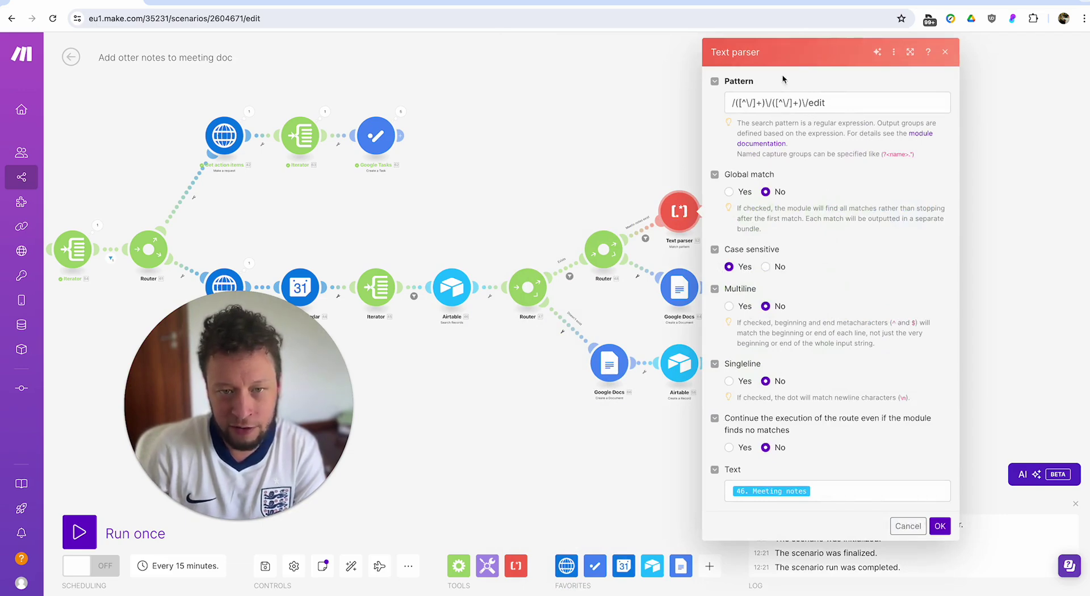
click(657, 135)
Check the speech_outline and segments[] Iterators and the Google Docs step appending 49. text.
click(757, 208)
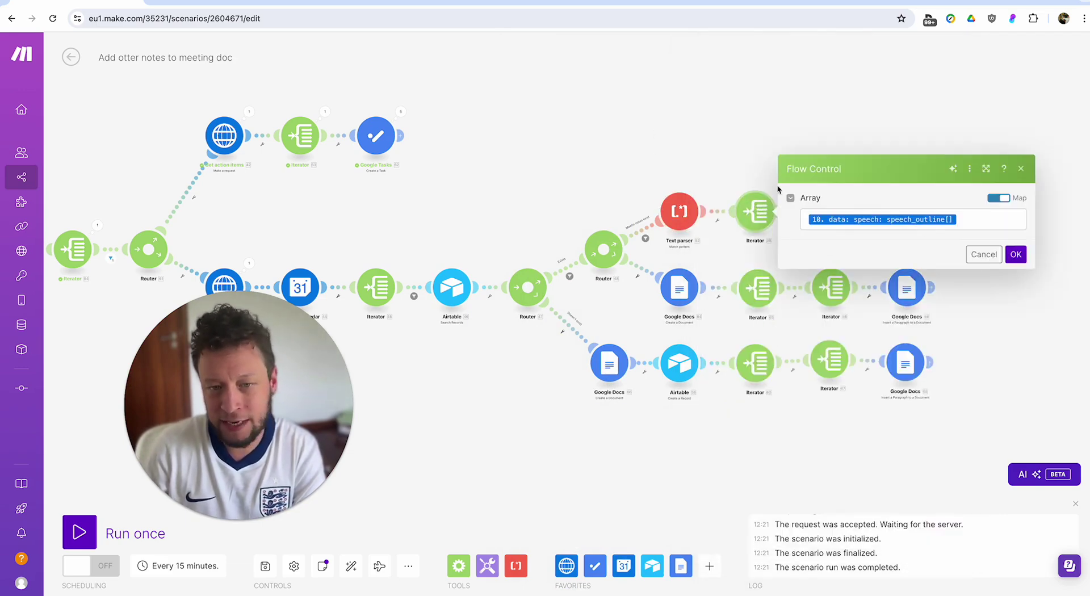
click(962, 213)
scroll(644, 356, down, 8)
scroll(624, 482, down, 8)
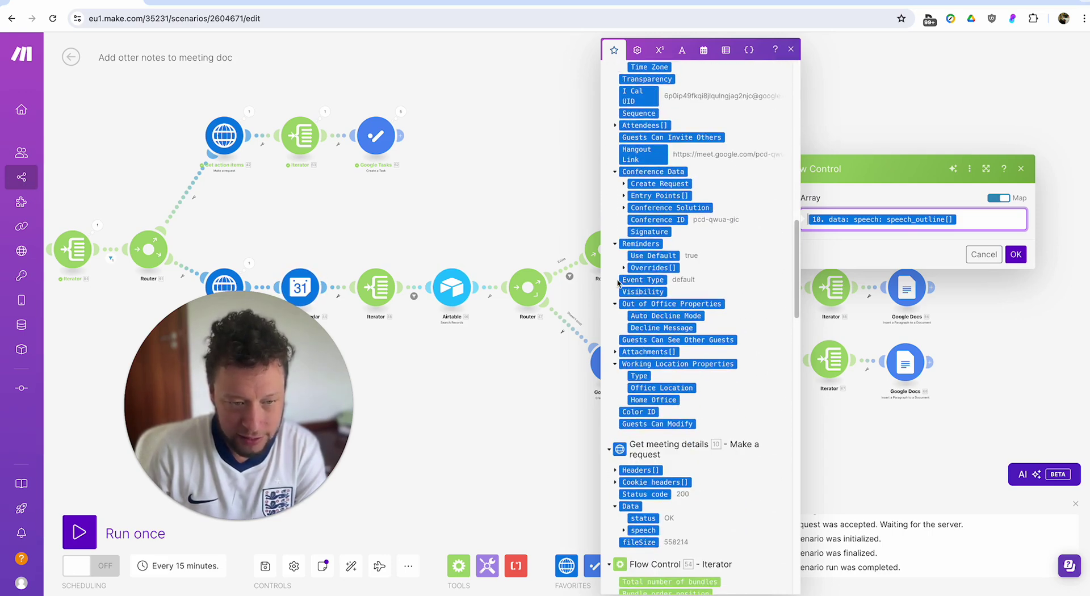
scroll(620, 280, up, 15)
click(687, 86)
text(spe)
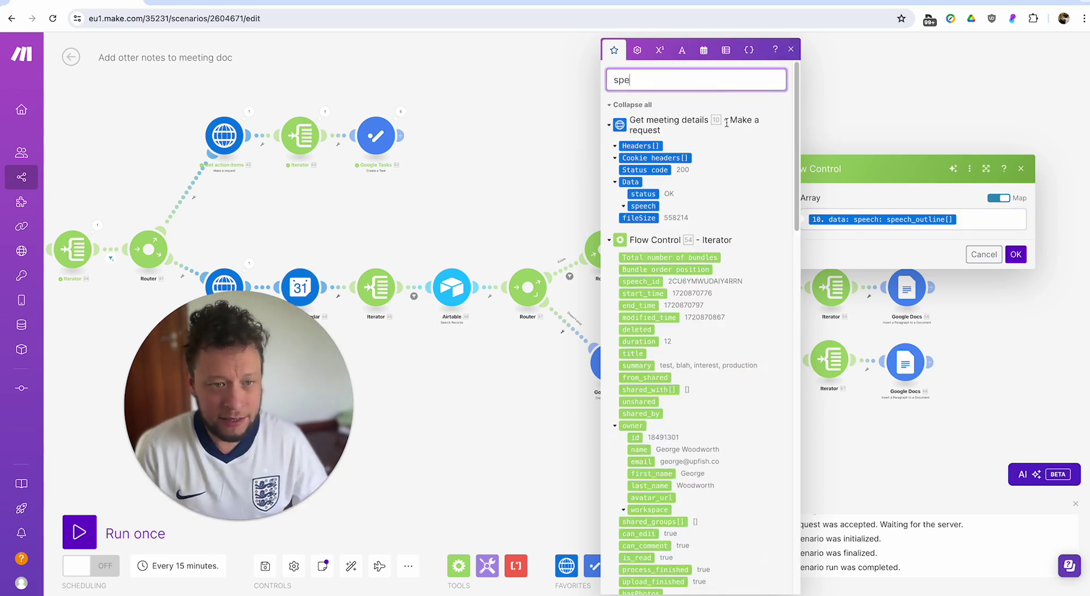
text(ech ouyt)
key(BackSpace)
key(BackSpace)
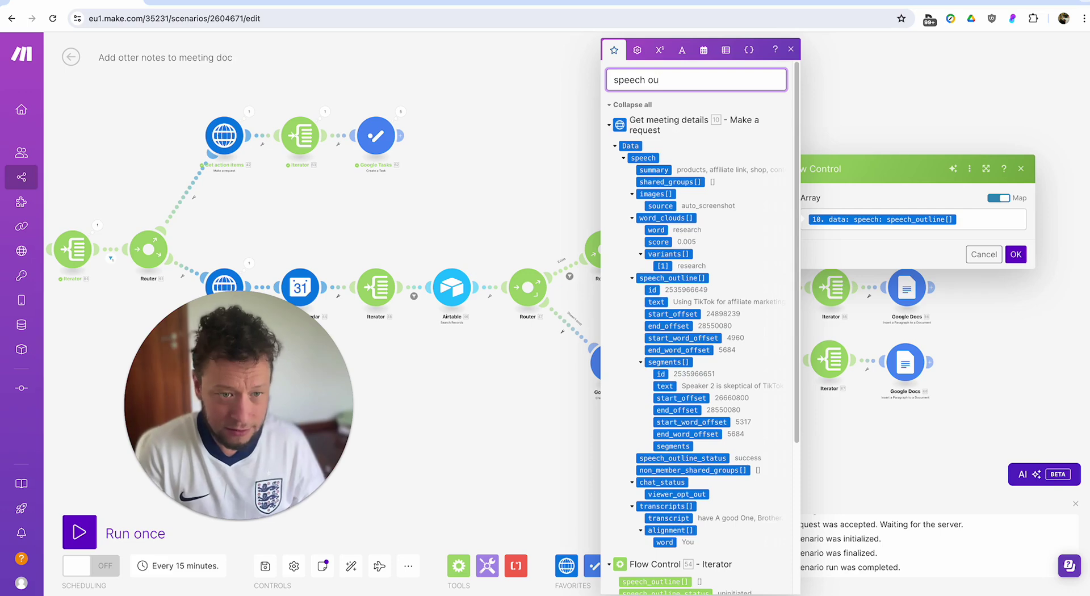
text(t)
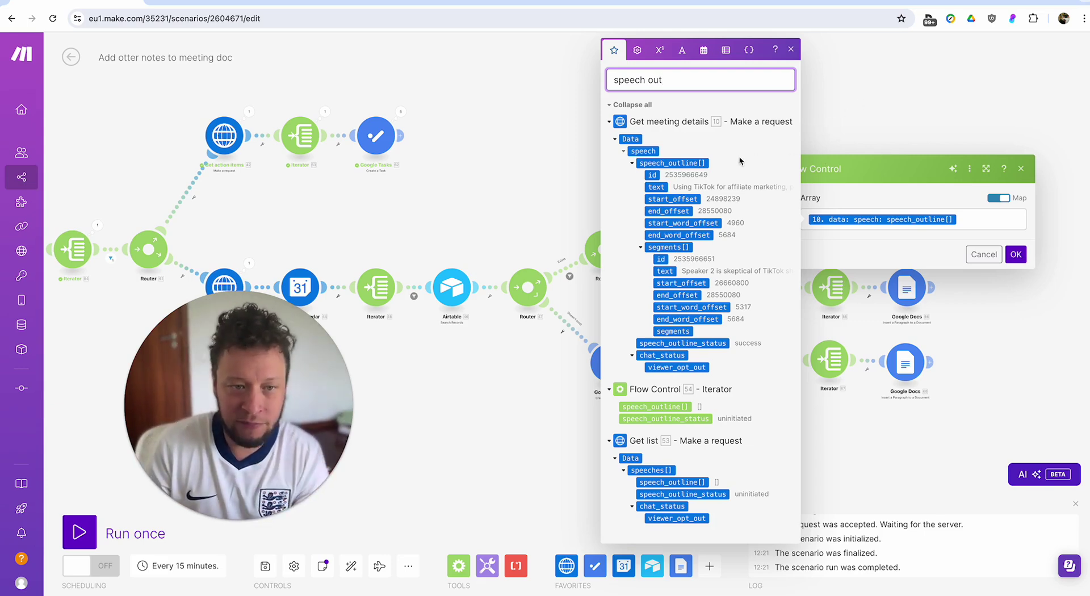
click(877, 64)
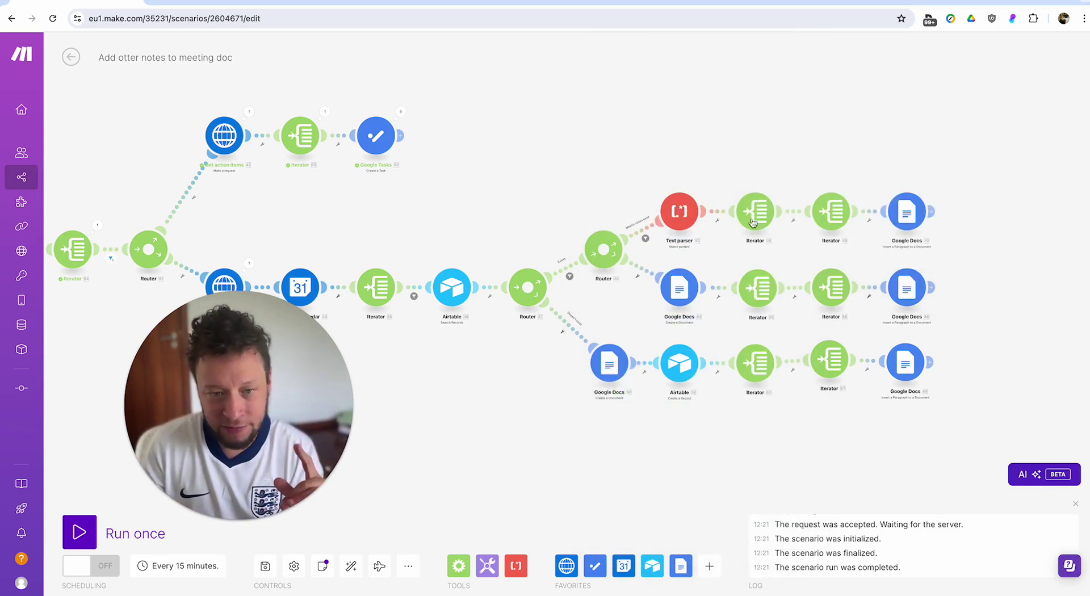
click(830, 212)
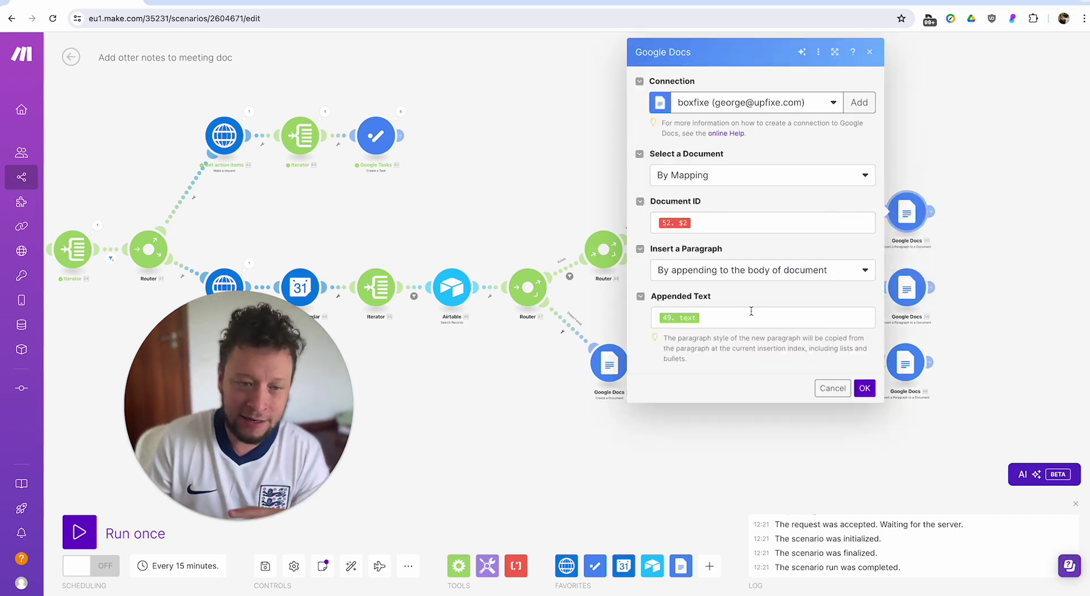
click(1016, 205)
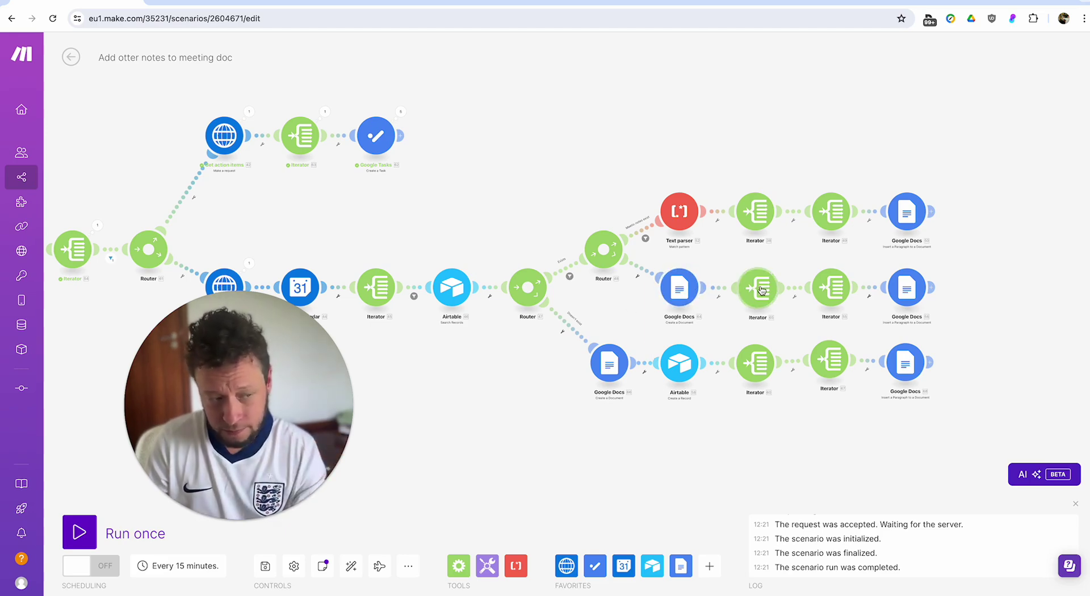
Bring the Get list step into view and run the whole scenario once as a test.
drag(986, 294, 1055, 262)
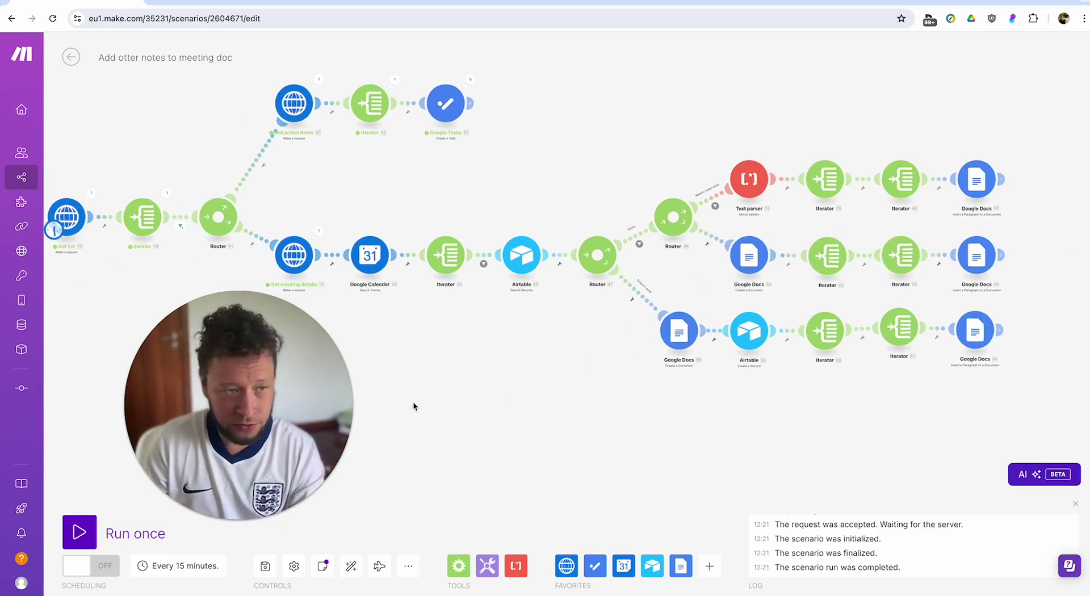
drag(418, 399, 622, 394)
click(79, 532)
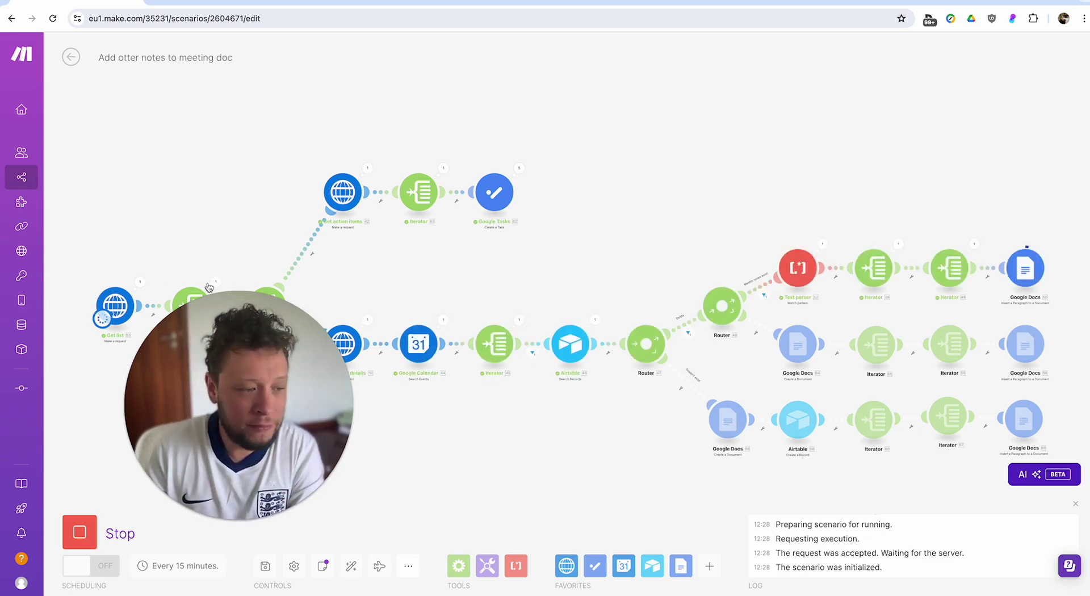
Inspect which bundles passed the first filter, checking the status values in Bundles 1 and 2.
drag(226, 251, 271, 182)
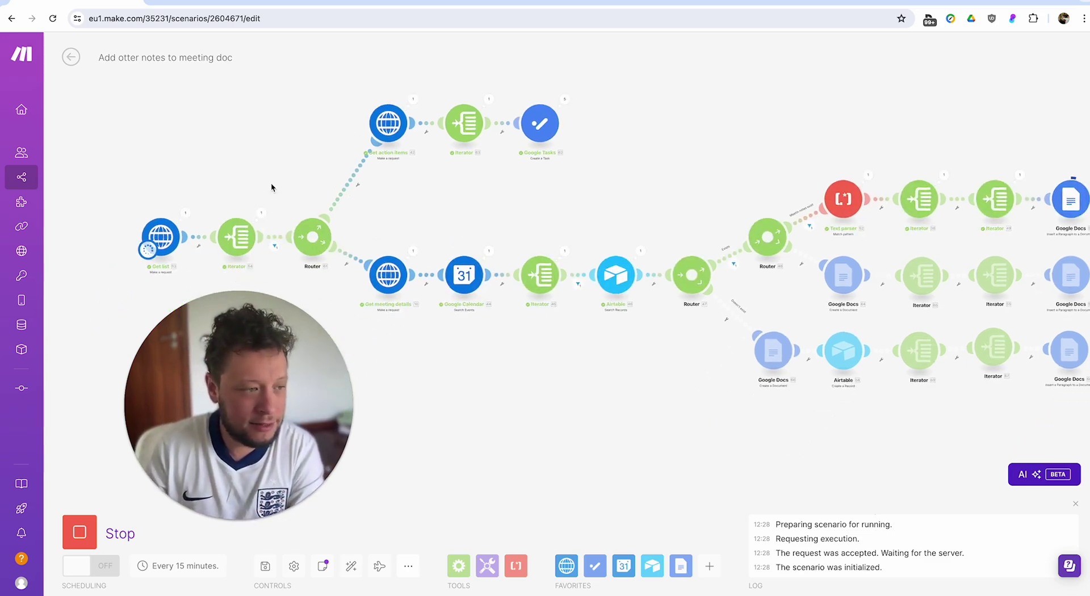
click(276, 243)
double_click(441, 98)
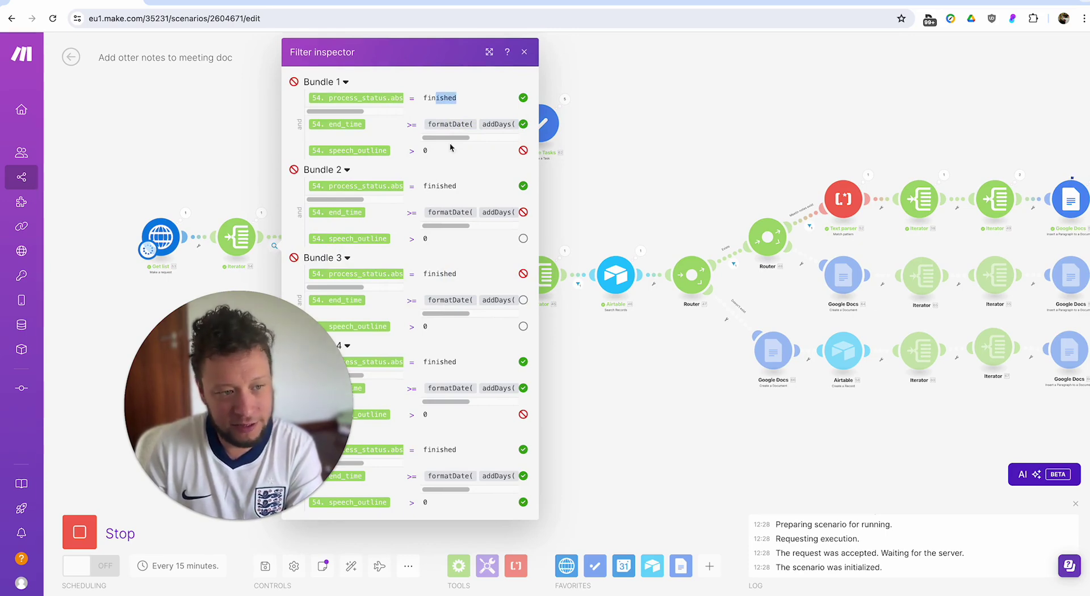
double_click(449, 186)
click(438, 240)
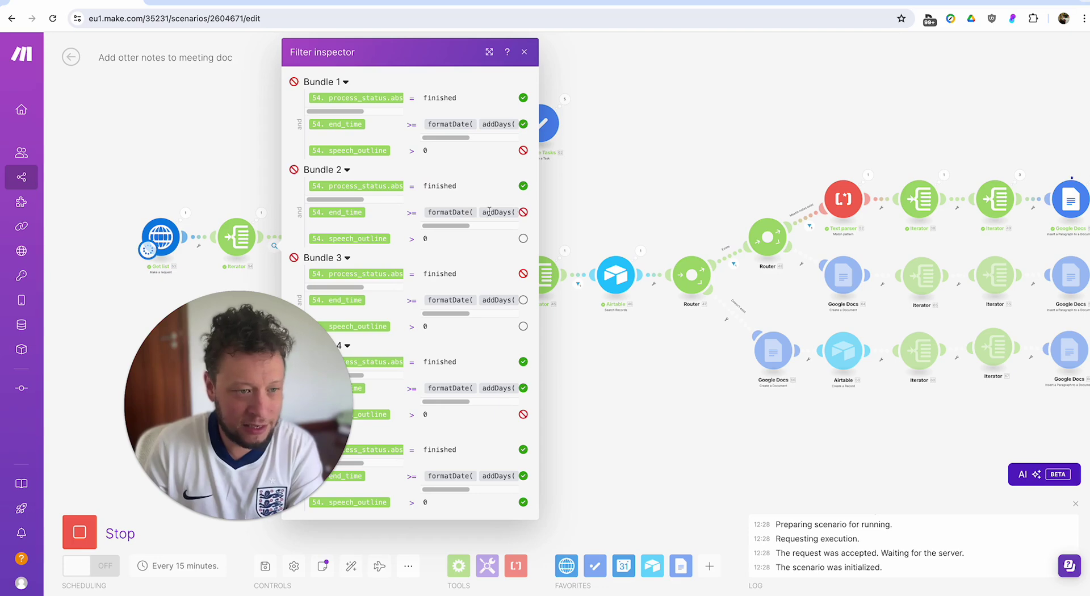
click(577, 348)
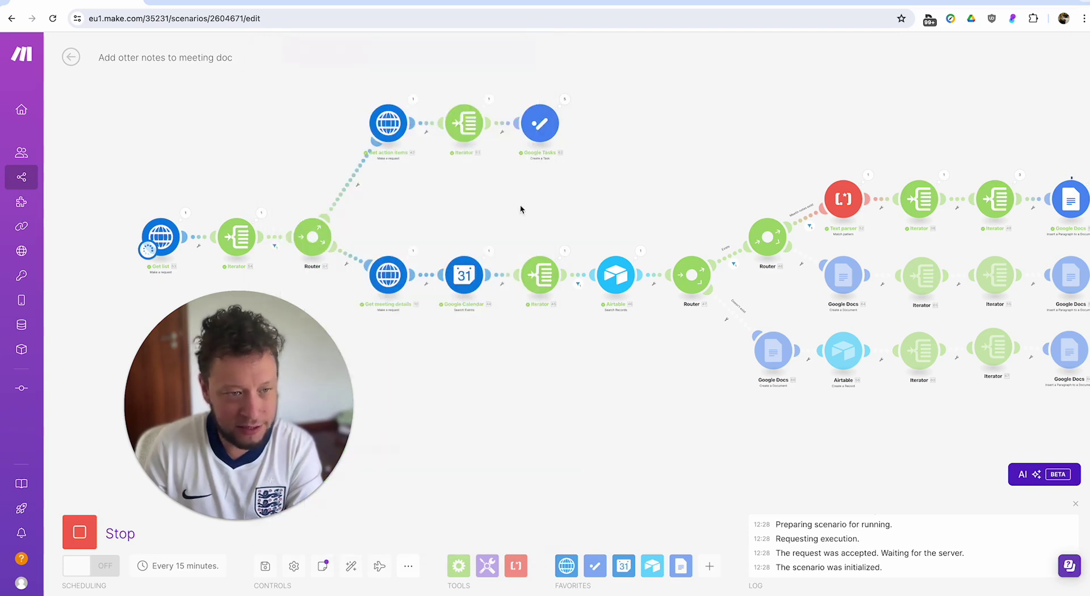
Review Google Tasks Operation 5's output, the created Martel follow-up task's title.
click(564, 98)
click(630, 171)
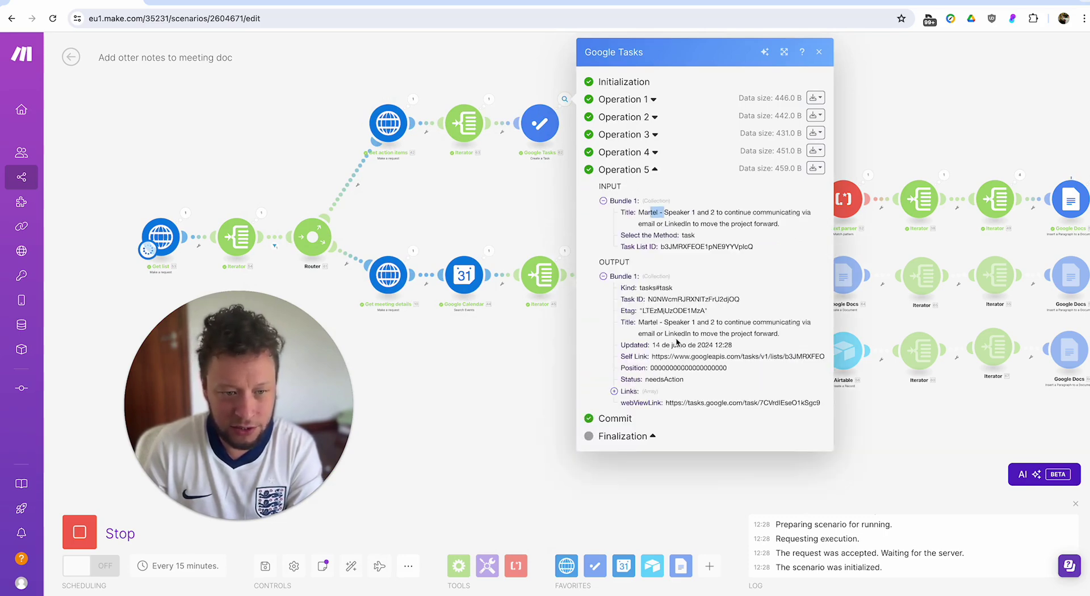
drag(672, 333, 747, 334)
triple_click(738, 330)
double_click(738, 332)
click(504, 212)
drag(472, 209, 541, 182)
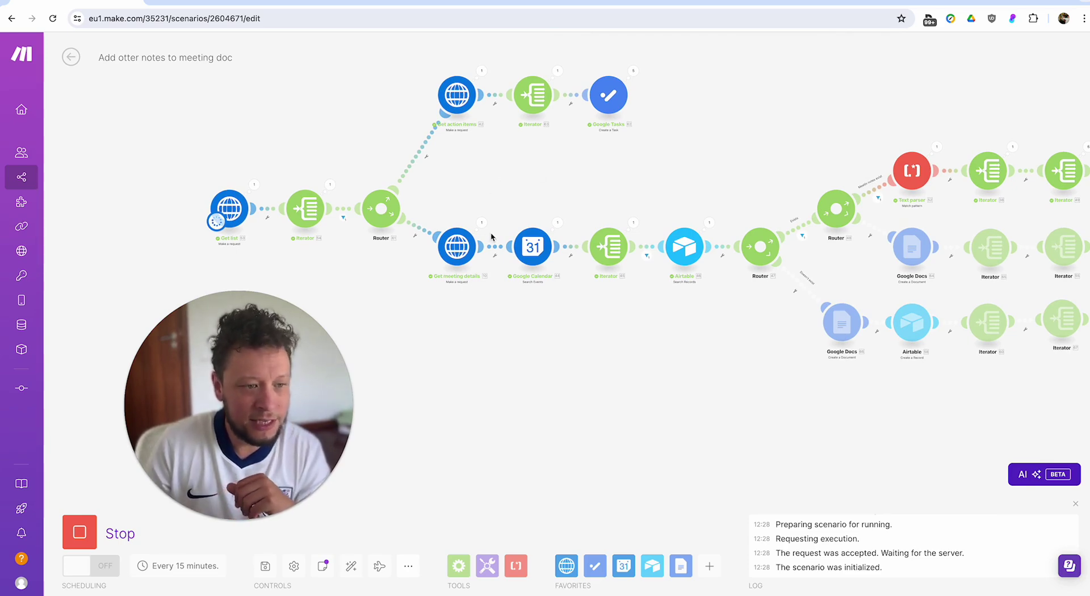
Review the last run's results for the Google Calendar step and the Iterator's output bundles.
click(559, 226)
scroll(651, 271, down, 3)
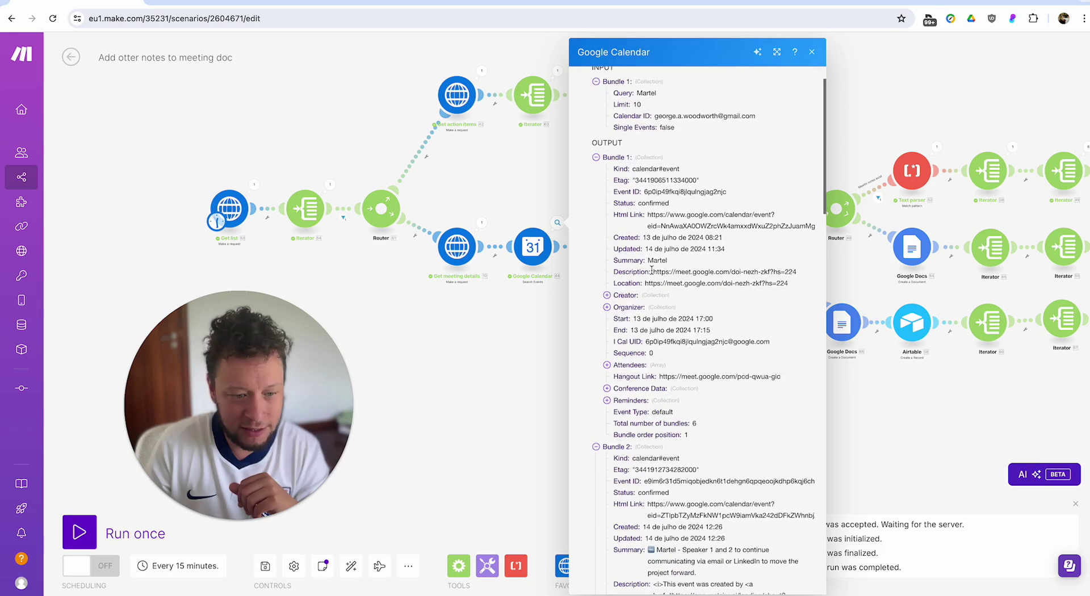
scroll(653, 274, down, 5)
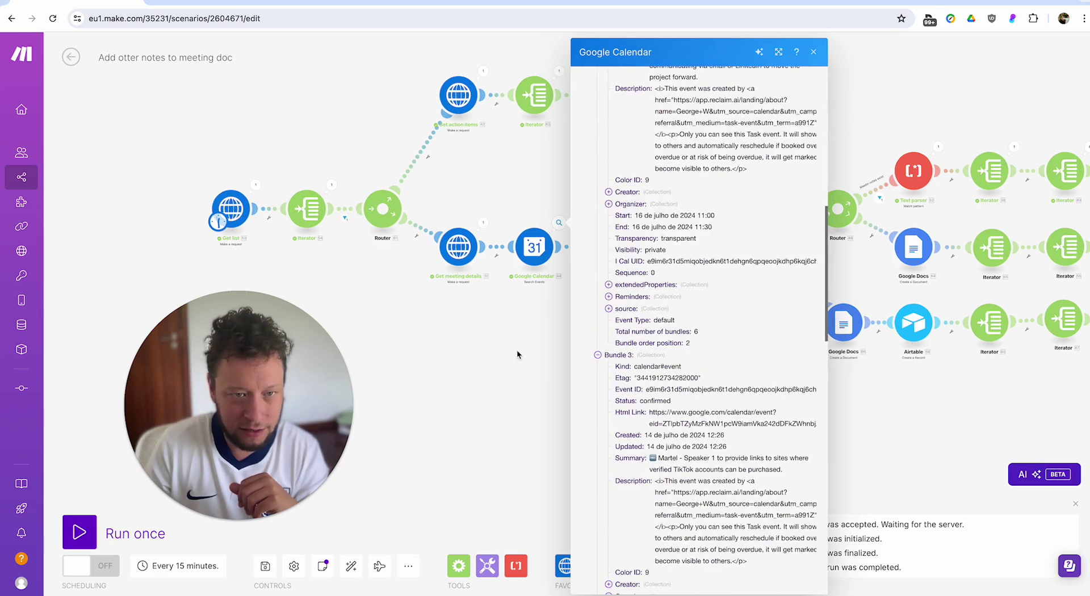
key(Escape)
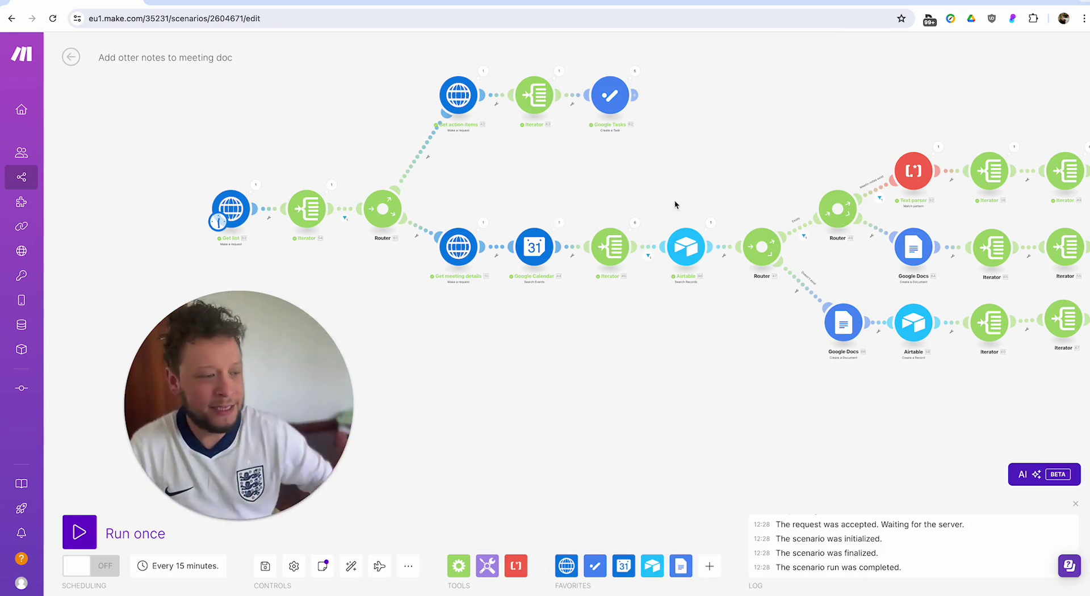
drag(671, 202, 595, 209)
click(570, 232)
click(536, 182)
Check the filter before the Airtable search and the e-mail value in the search formula.
click(586, 263)
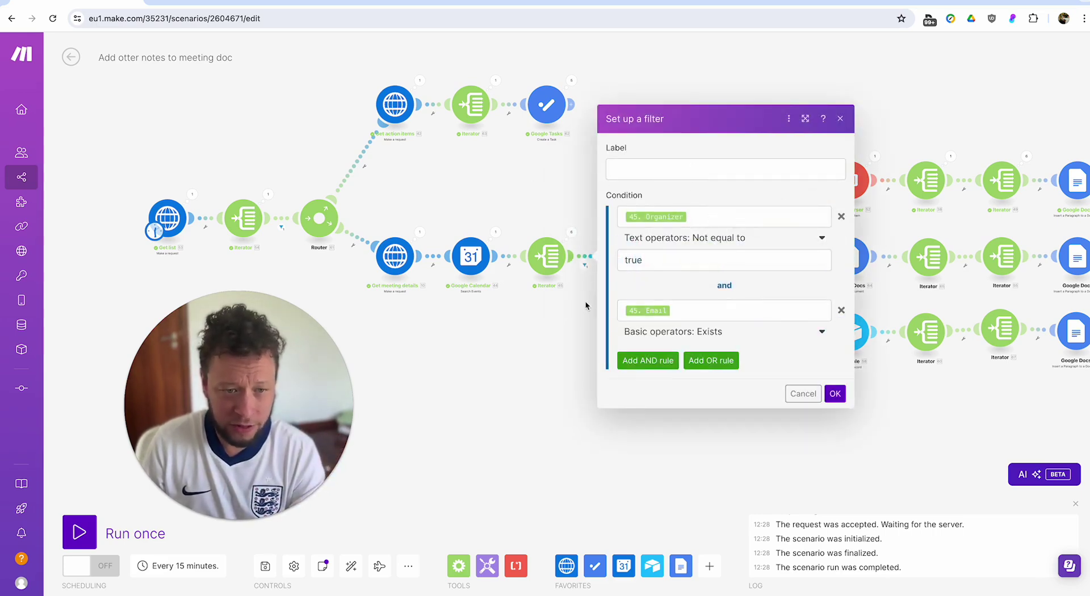
click(564, 317)
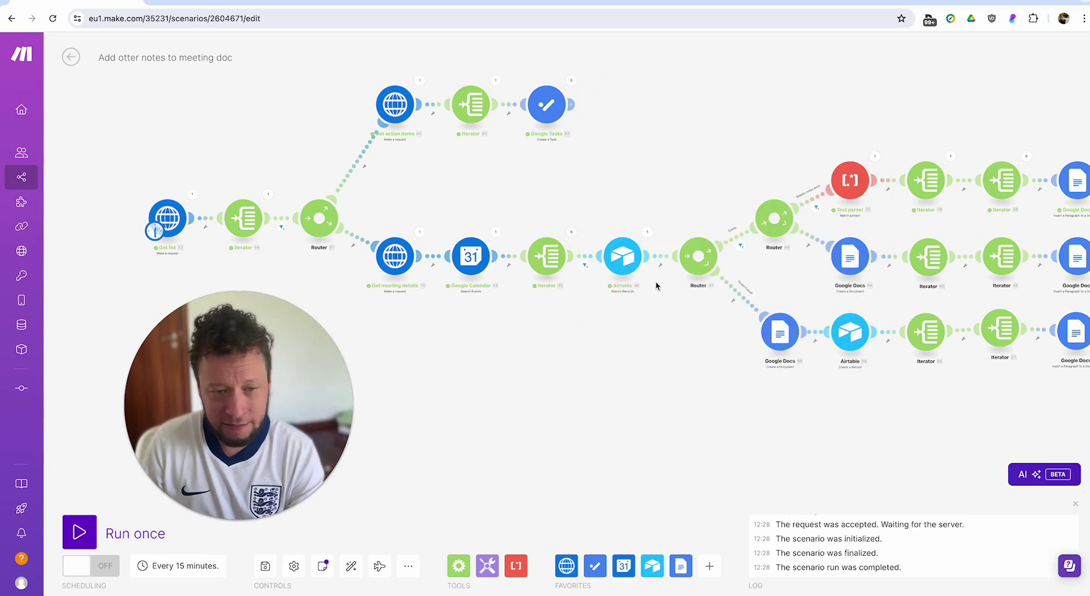
click(648, 233)
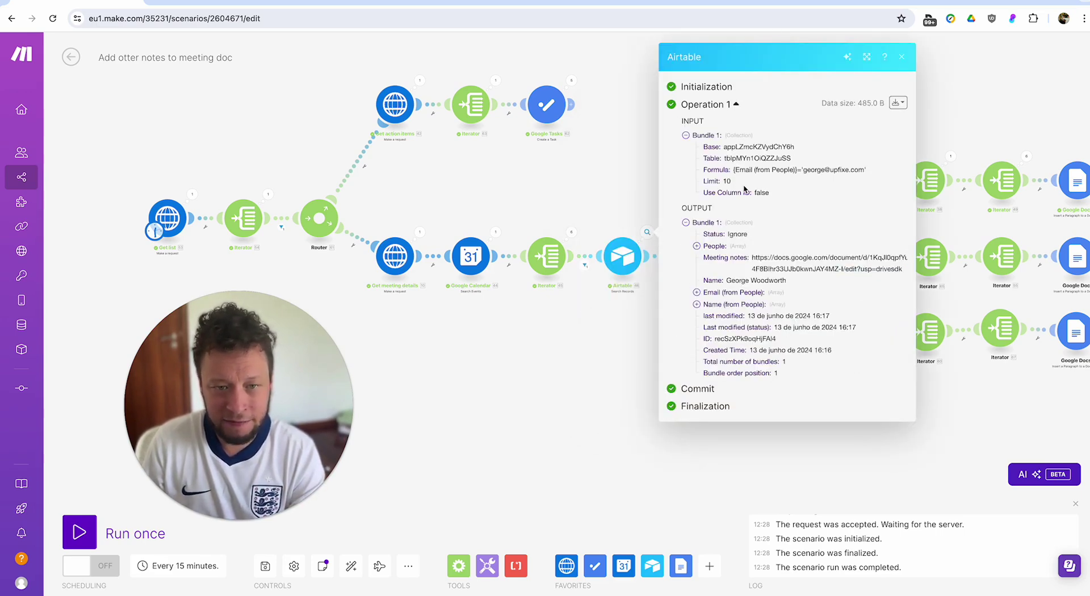
drag(797, 169, 798, 170)
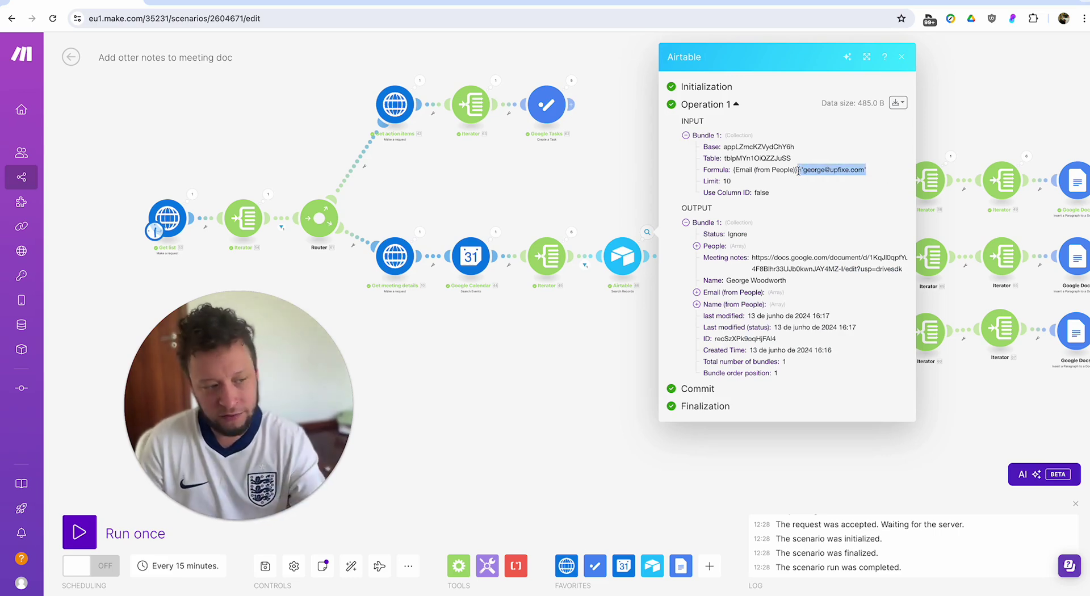
click(786, 170)
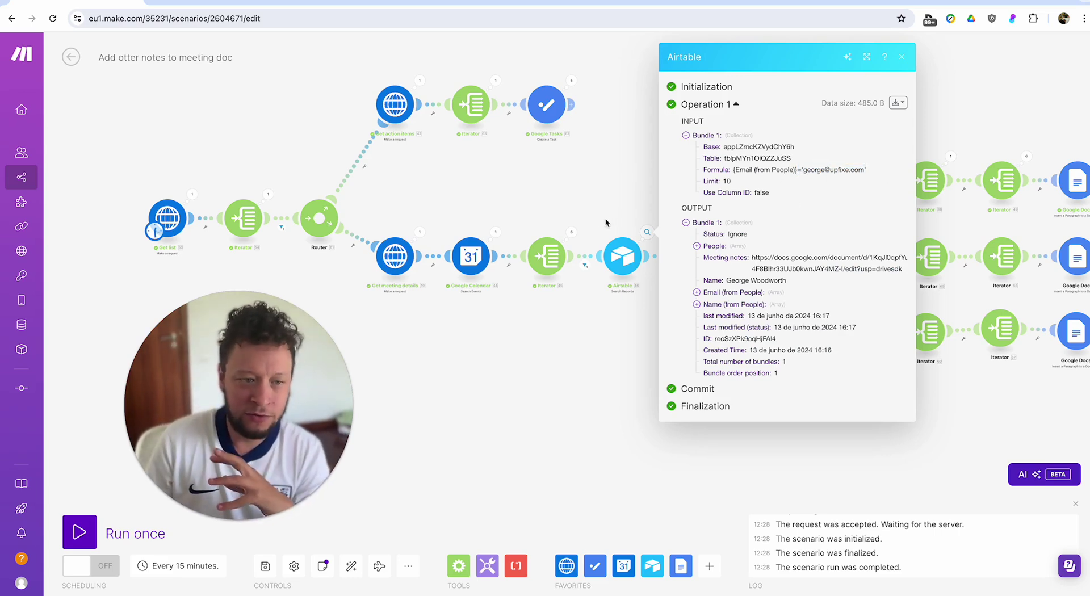
drag(806, 170, 870, 169)
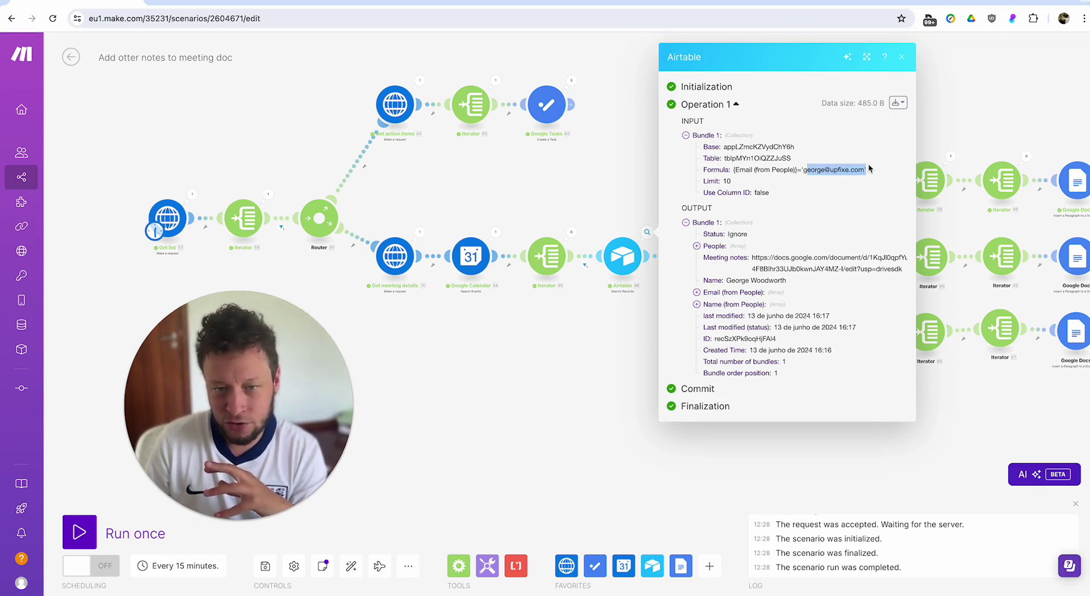
click(613, 198)
Inspect the route filter results, including Meeting notes, and the Text parser's run details.
click(652, 282)
drag(683, 188, 602, 205)
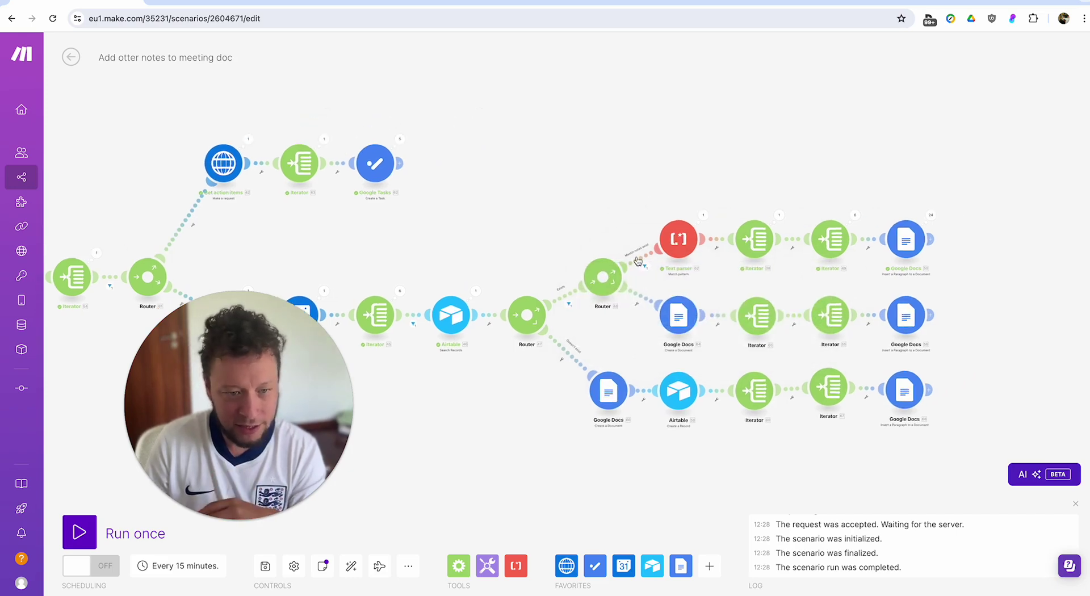
click(600, 206)
click(704, 216)
click(721, 167)
drag(722, 169, 656, 178)
Examine Iterator 49's Operation 4 and 3 bundles and the Google Docs step's operations.
click(746, 218)
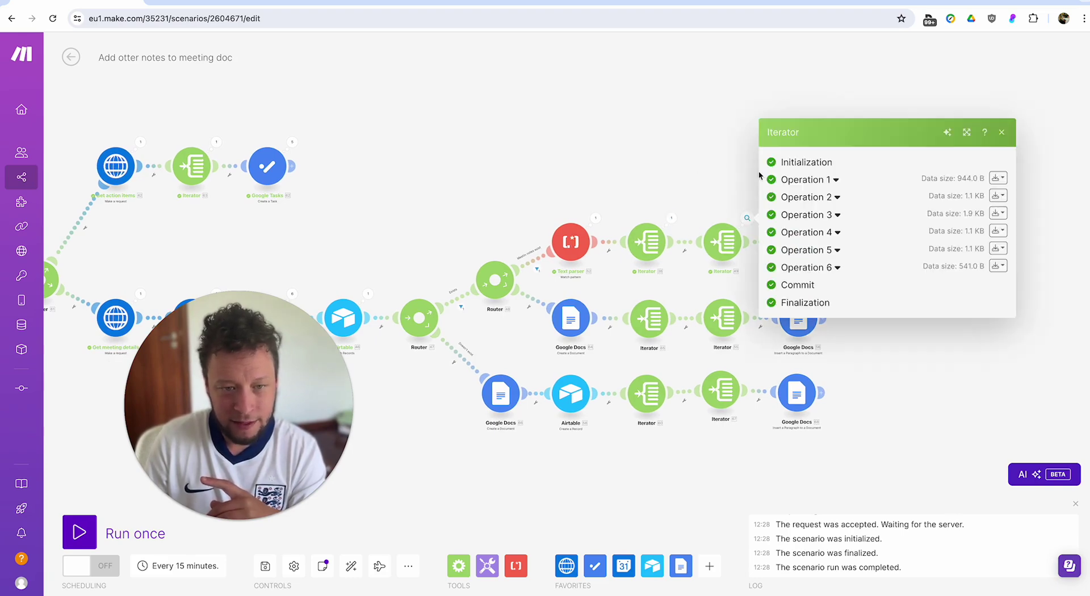
click(805, 233)
click(674, 122)
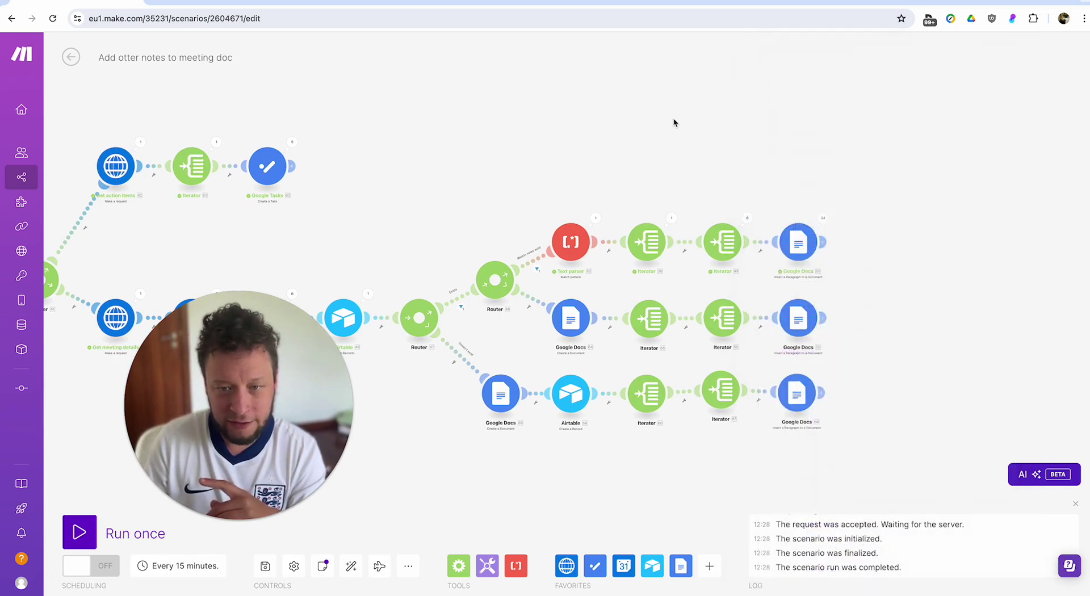
click(746, 218)
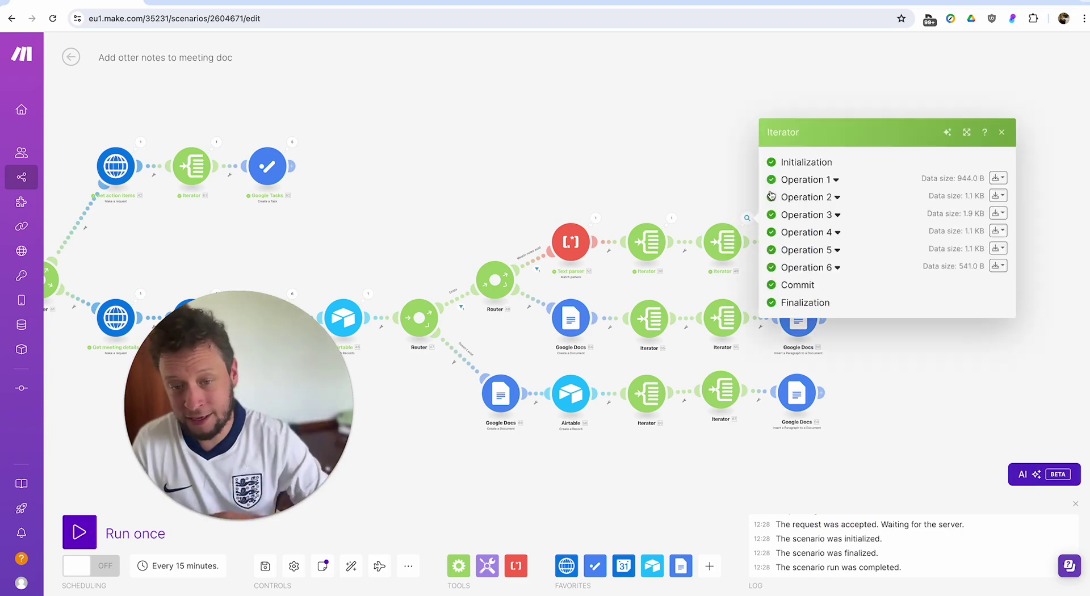
click(816, 216)
click(675, 111)
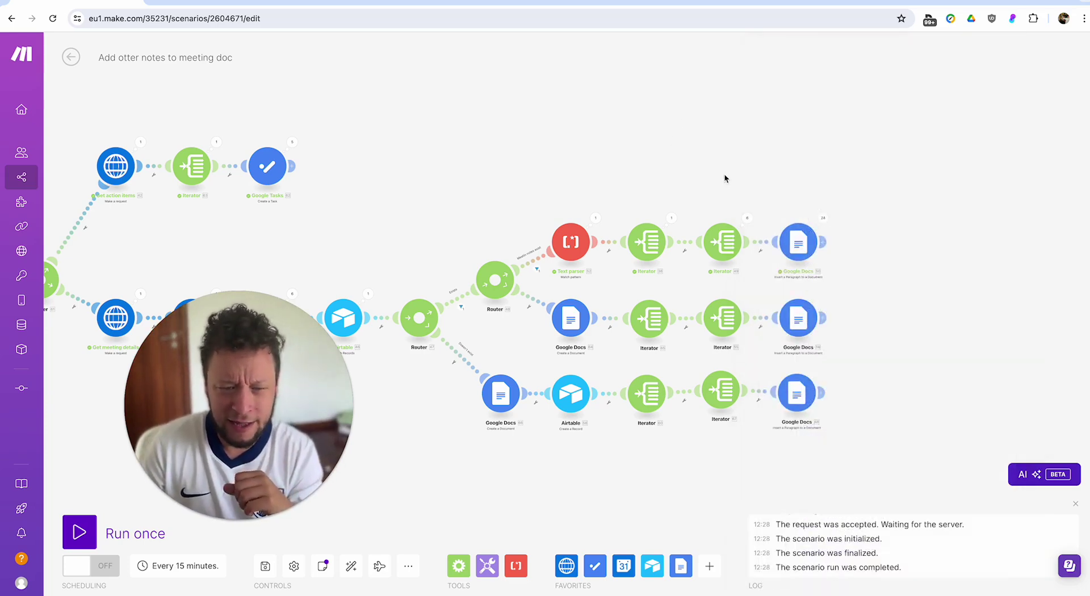
click(822, 217)
click(795, 155)
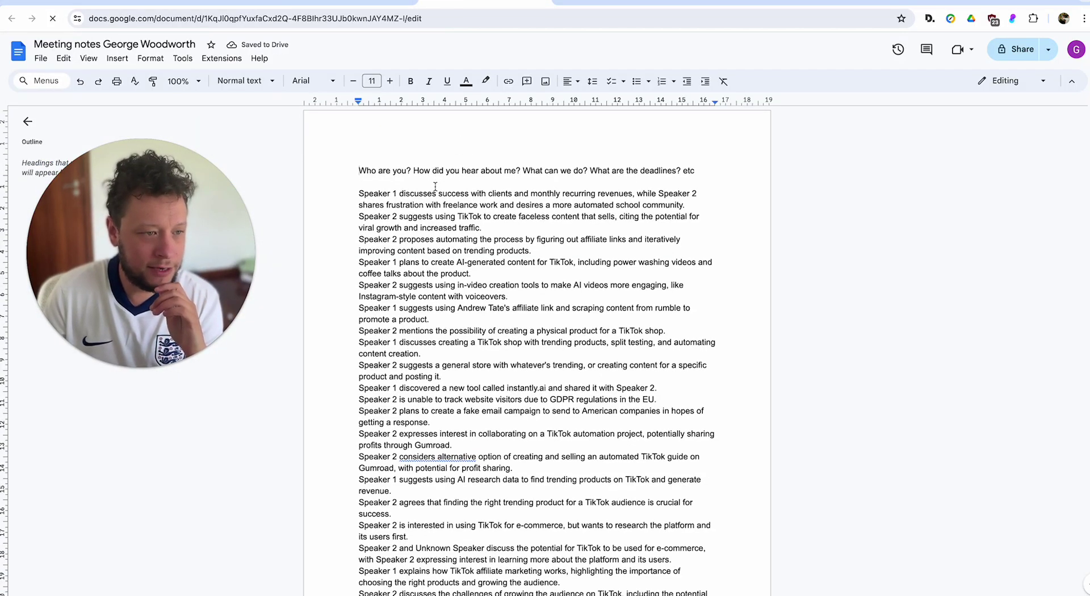
Insert test lines 'Ouhgwpoquhgouhgoieqgrwgq' and 'fwwugfwufwf' below the opening questions line.
click(435, 187)
key(Return)
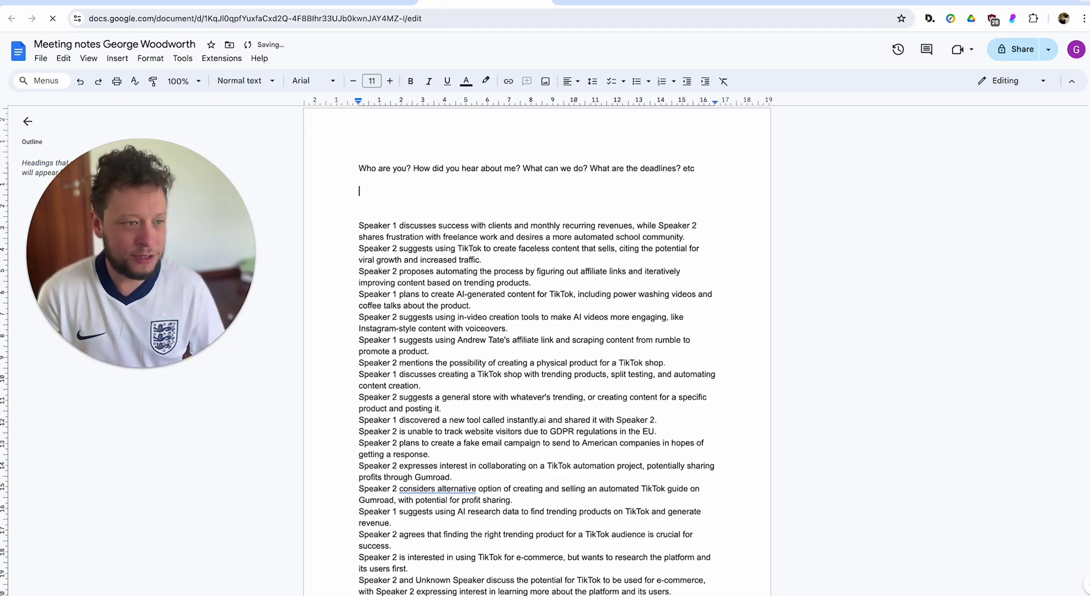
text(Ouhgwpoquhgouhgoieqgrwgq)
key(Return)
key(Return)
key(Return)
key(Return)
key(Return)
text(fwwugfwufwf)
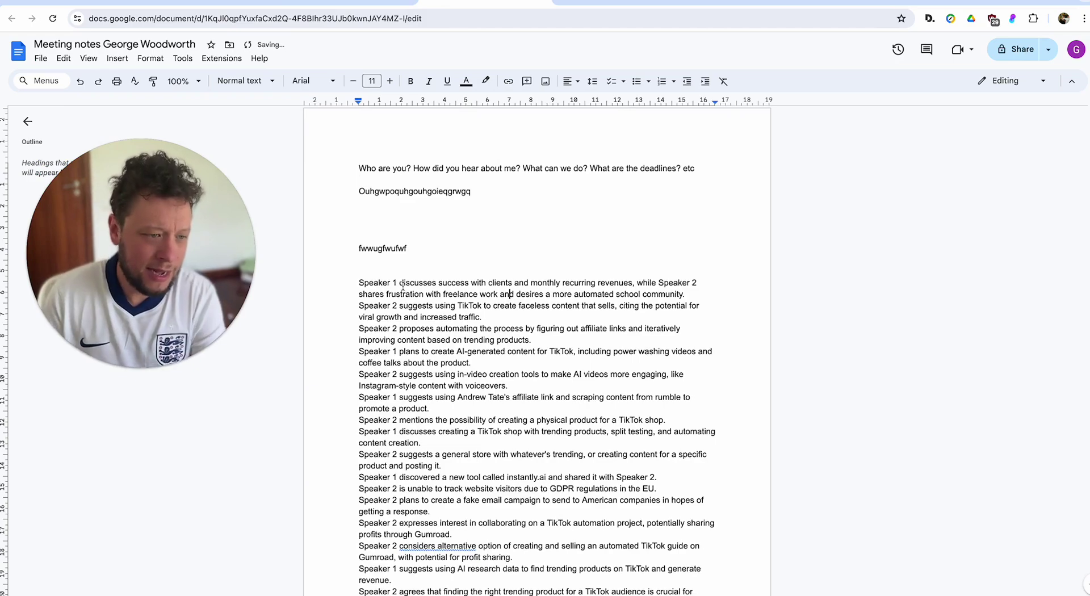
Select Speaker paragraphs, ending on the whole 'Speaker 2 proposes' paragraph.
drag(359, 282, 430, 409)
click(359, 283)
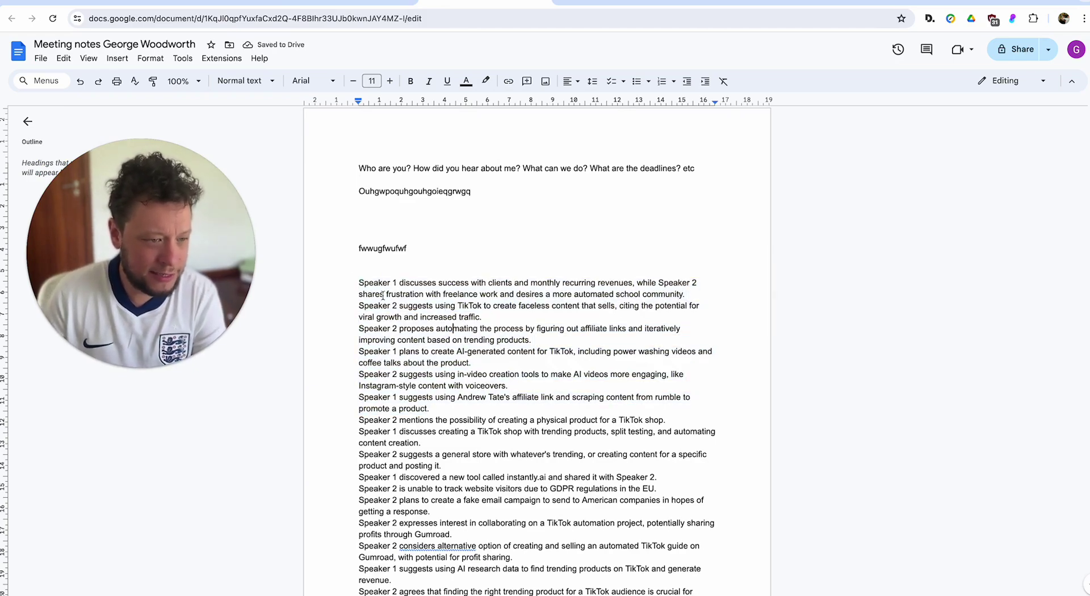
drag(358, 283, 643, 307)
click(394, 328)
drag(380, 308, 476, 365)
scroll(843, 312, down, 5)
scroll(843, 313, up, 5)
click(843, 312)
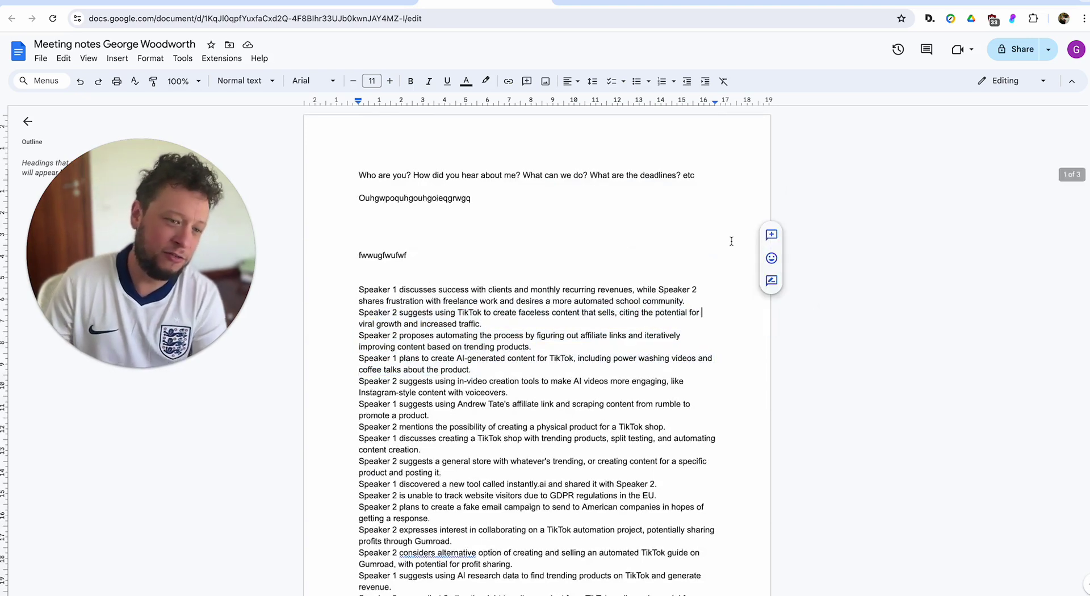
triple_click(438, 336)
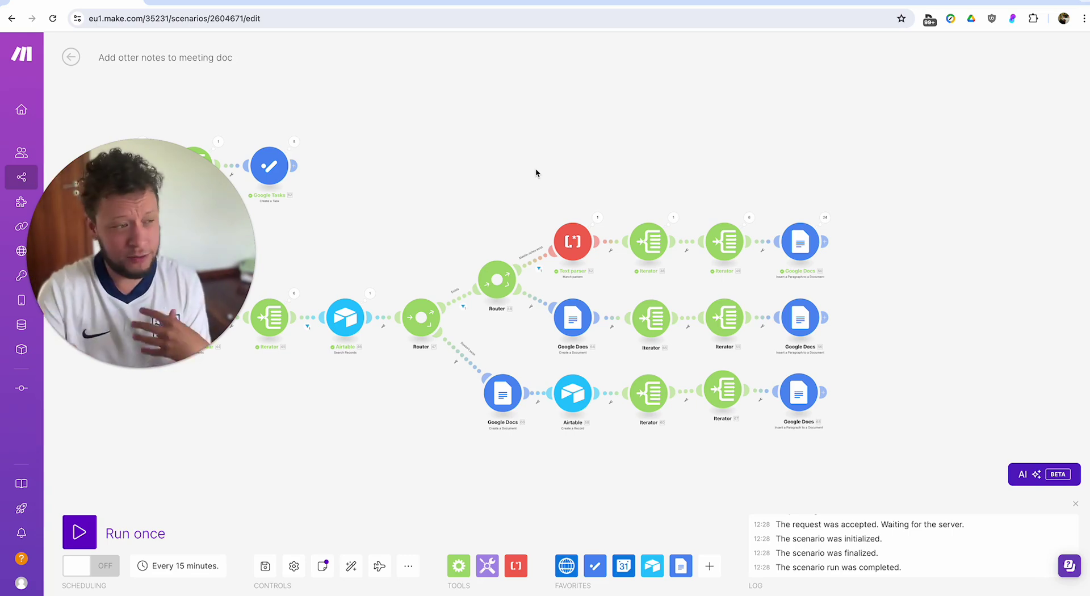
drag(530, 166, 662, 135)
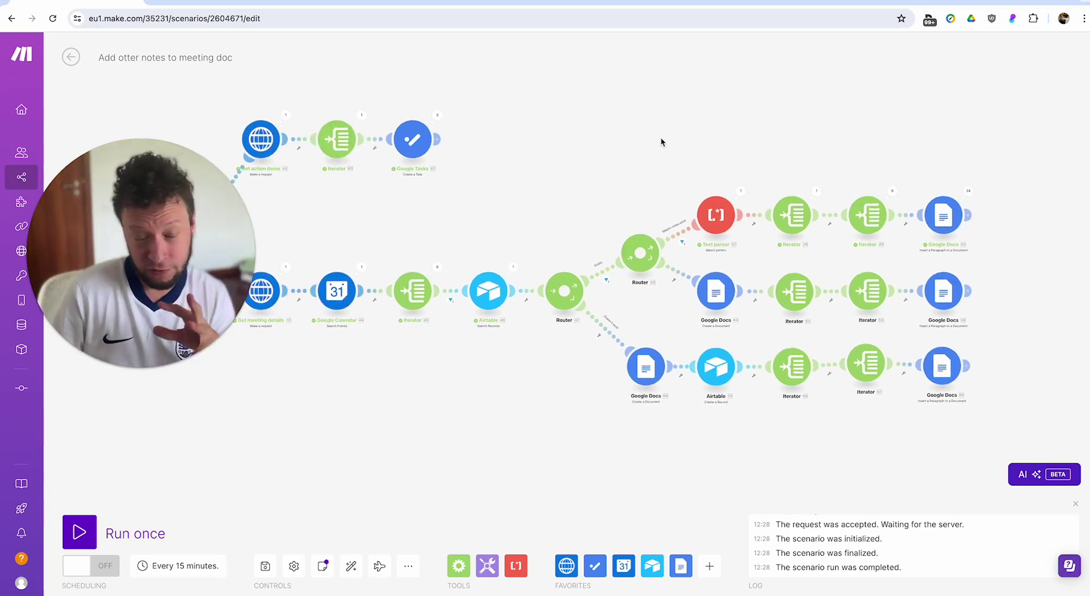
drag(508, 198, 703, 168)
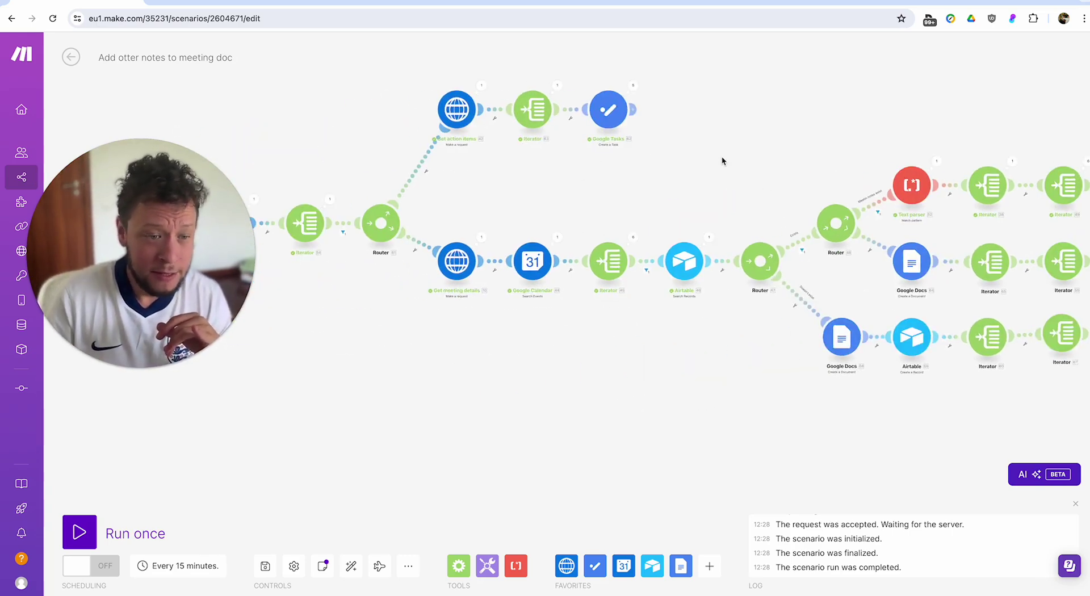
scroll(375, 423, down, 2)
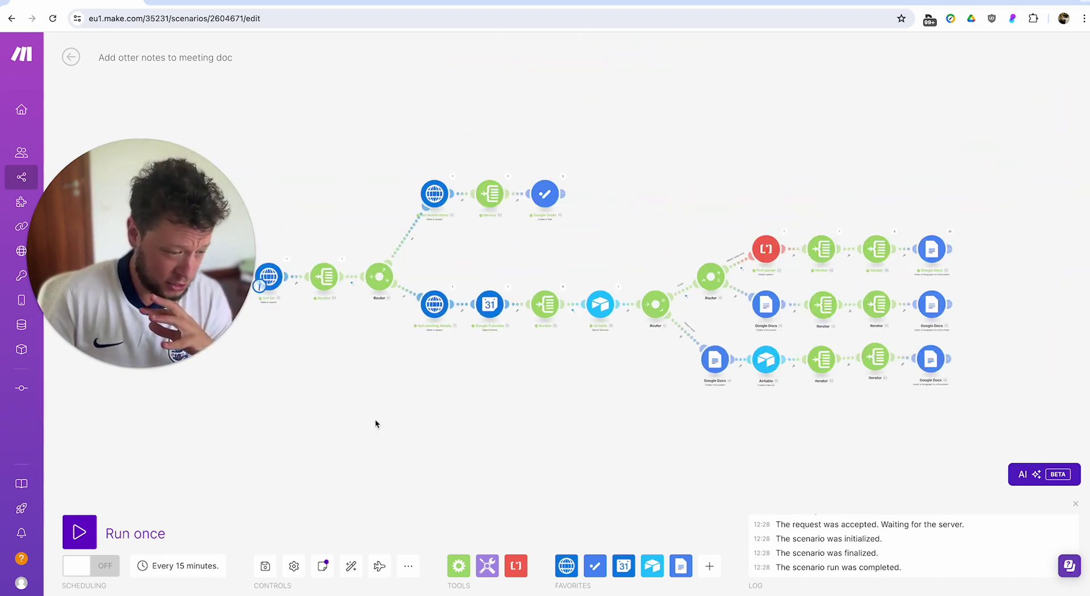
scroll(380, 461, up, 2)
scroll(379, 462, down, 2)
scroll(379, 461, up, 3)
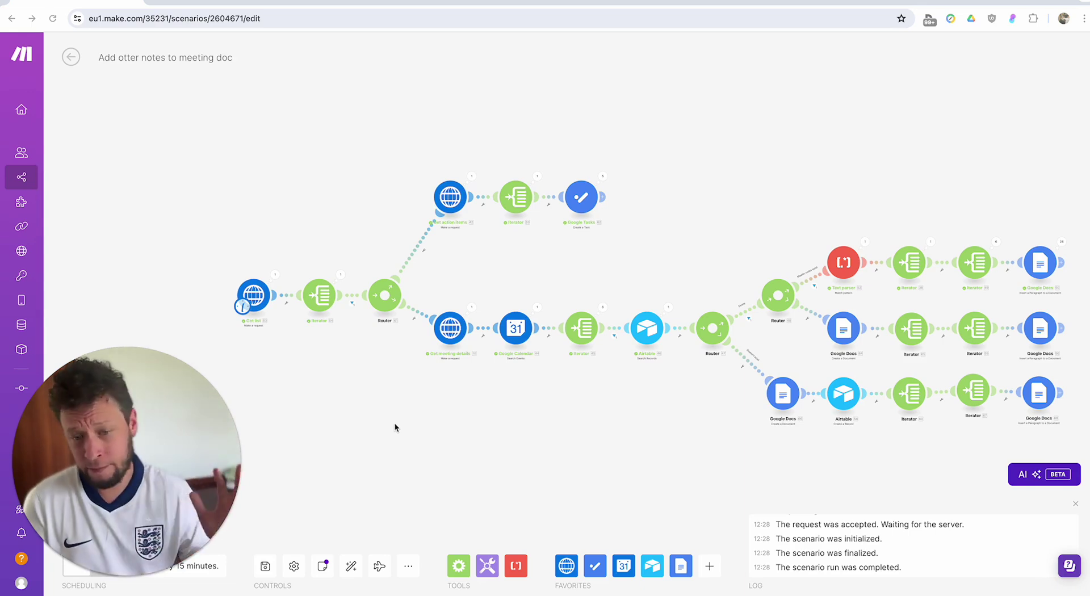
click(254, 302)
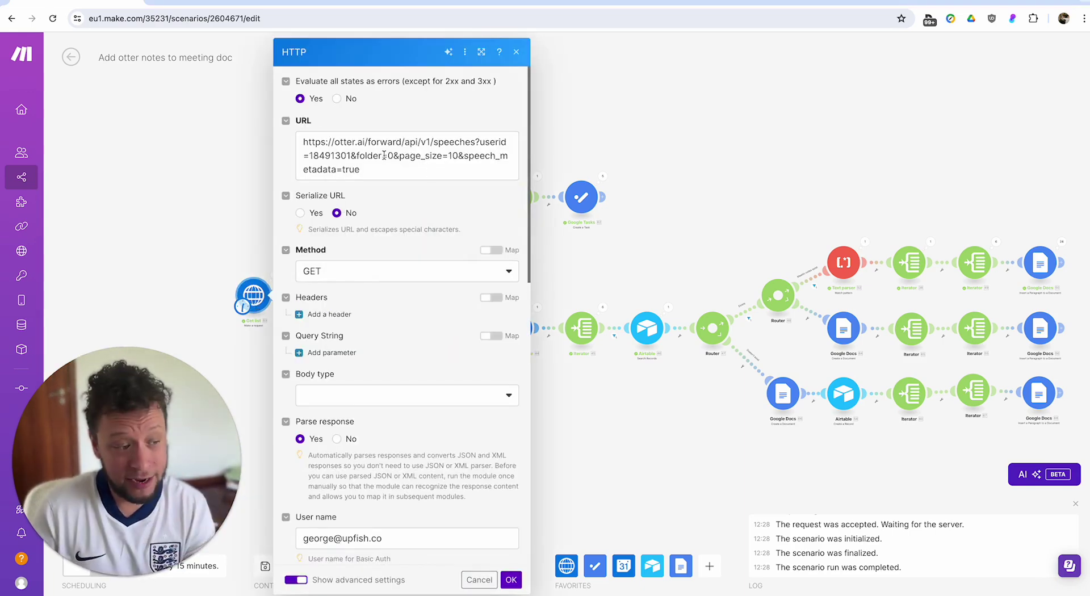
click(388, 150)
key(ctrl+a)
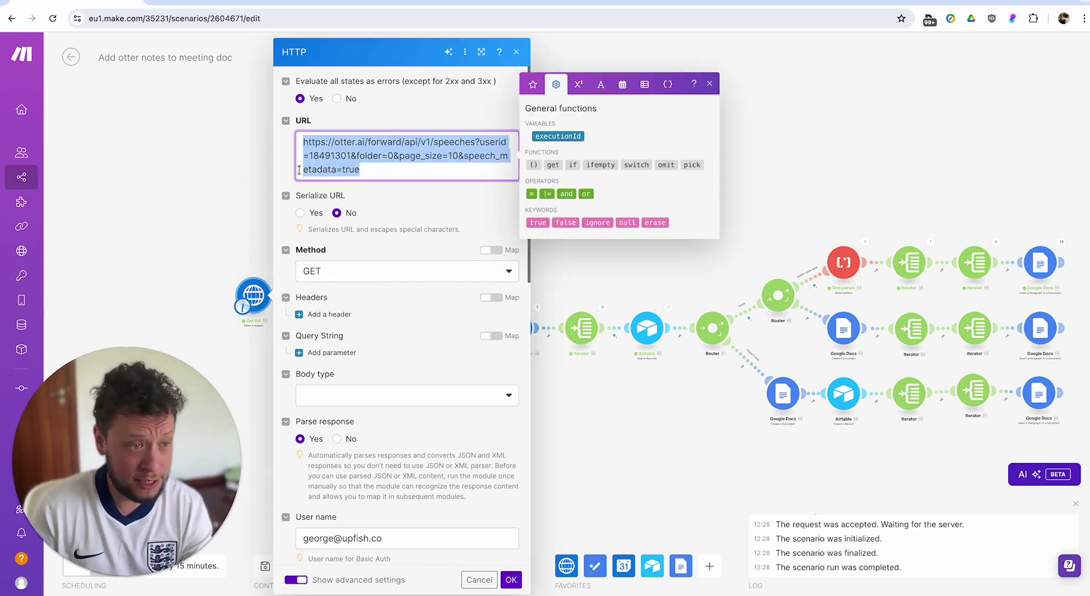
click(184, 195)
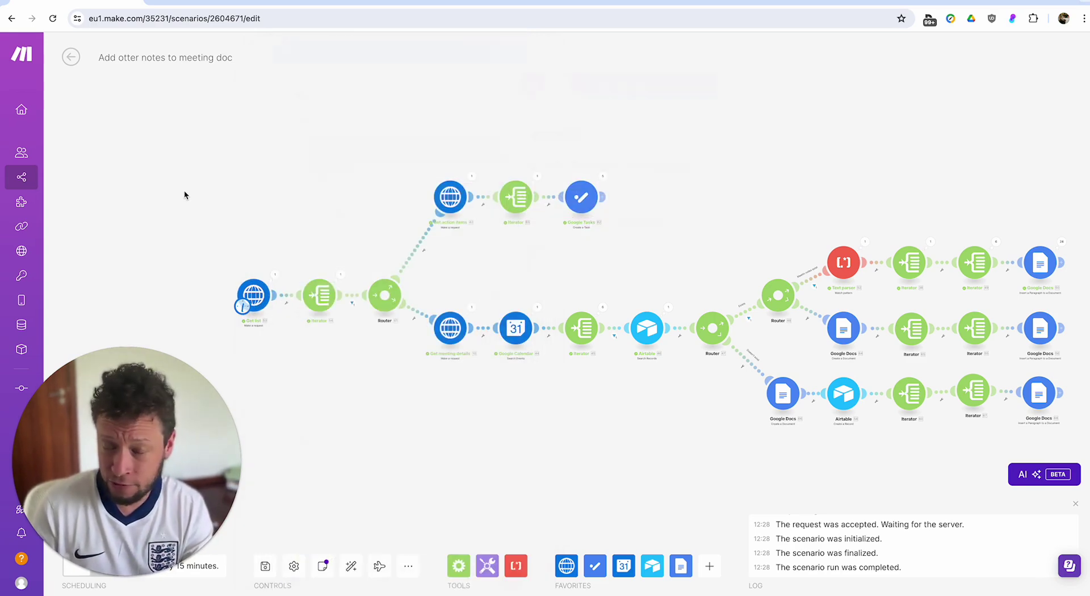
click(450, 197)
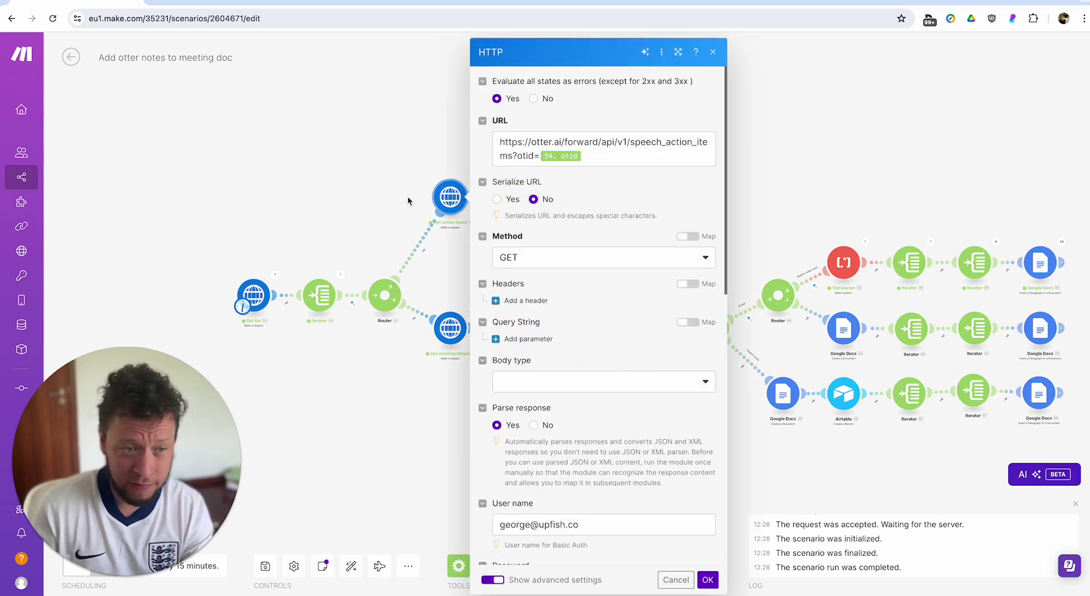
click(394, 144)
click(451, 327)
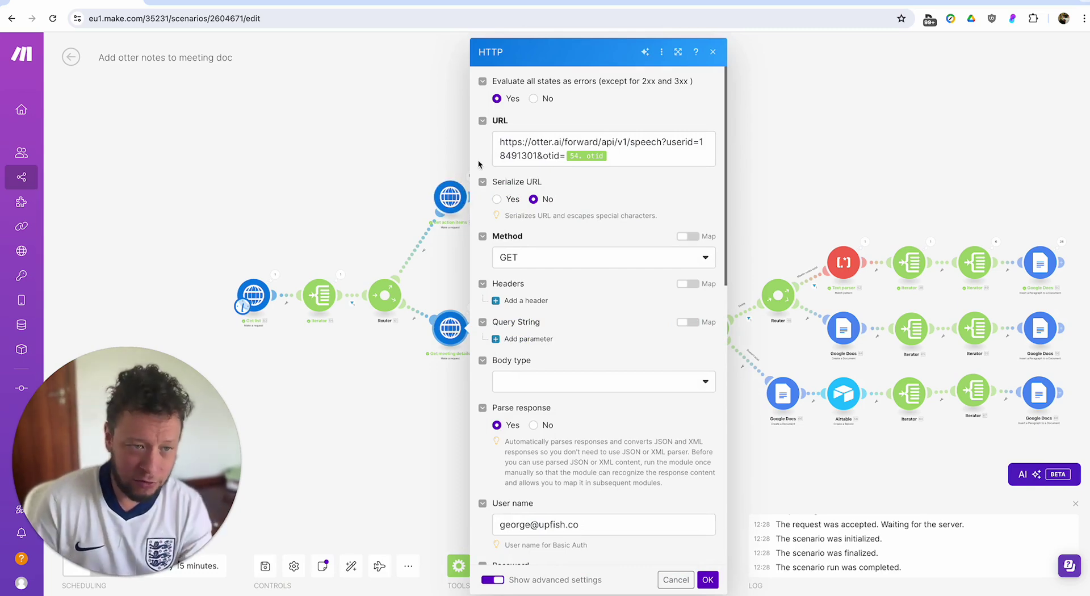
click(380, 152)
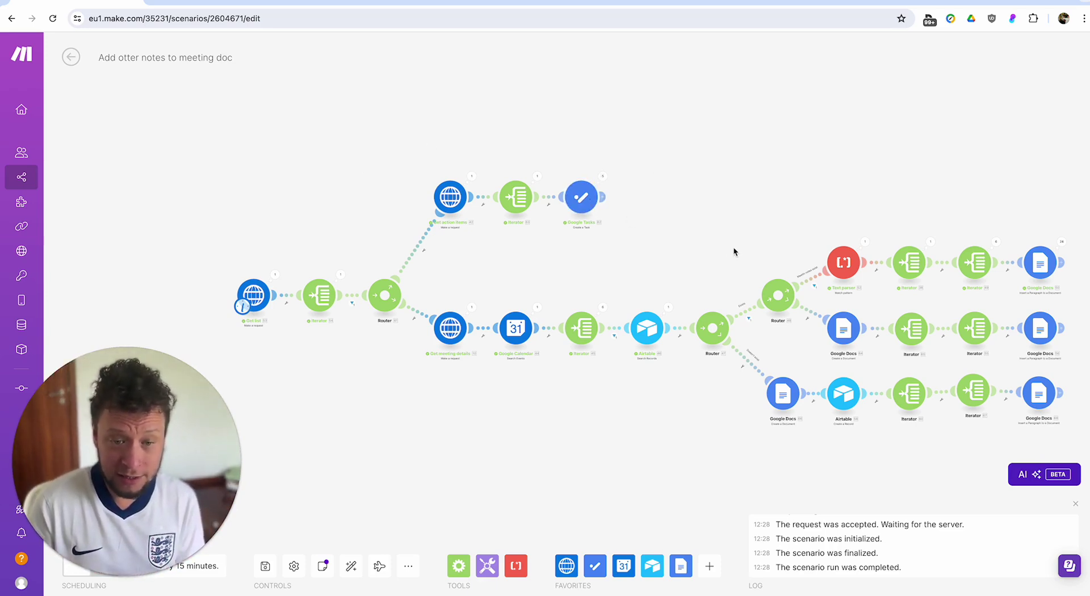
drag(733, 248, 642, 245)
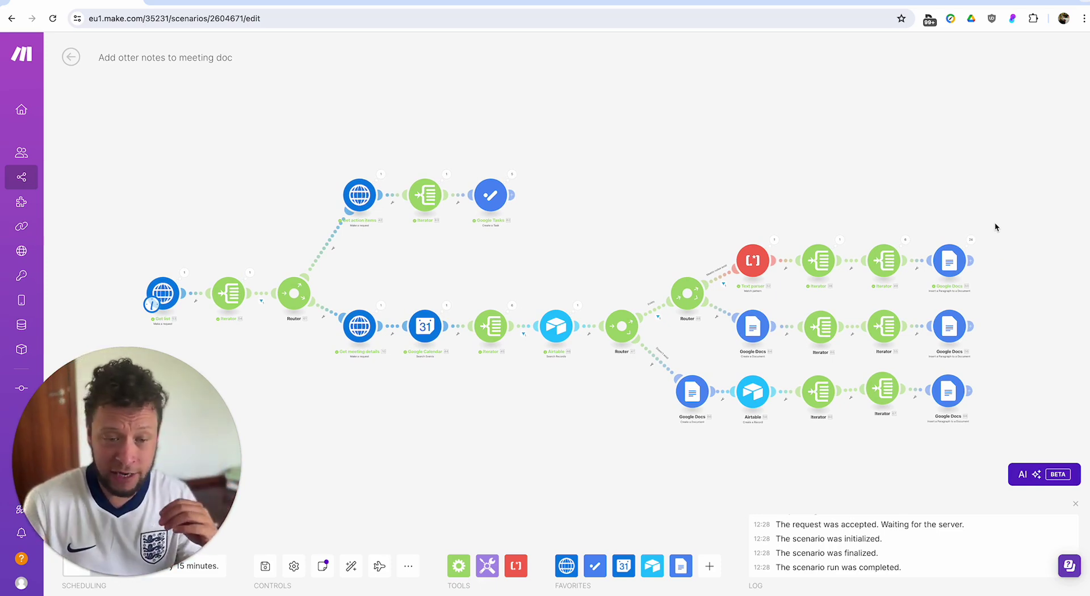
drag(618, 162, 675, 149)
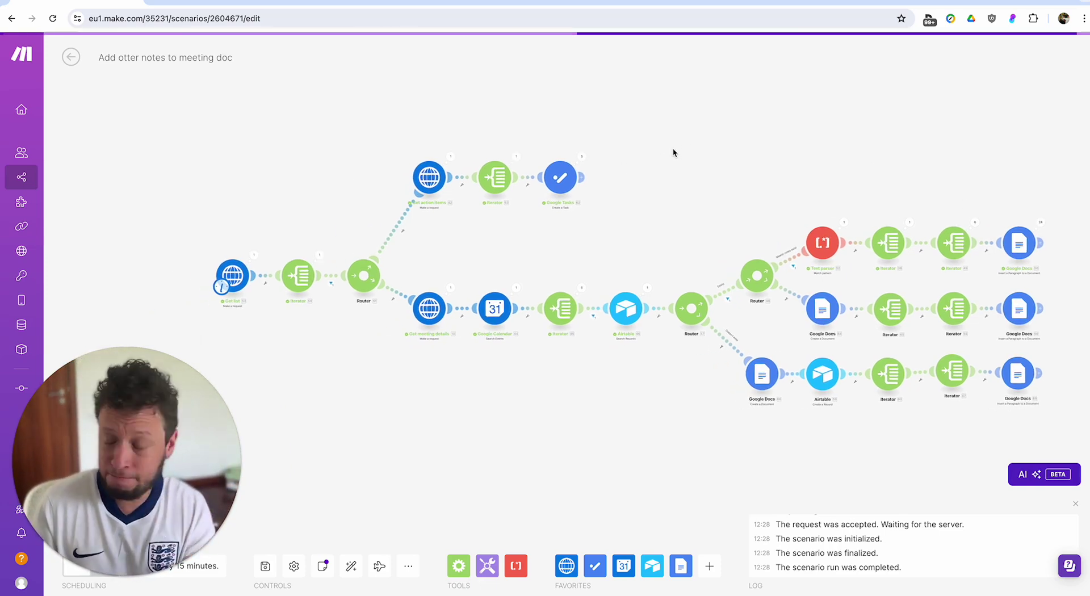